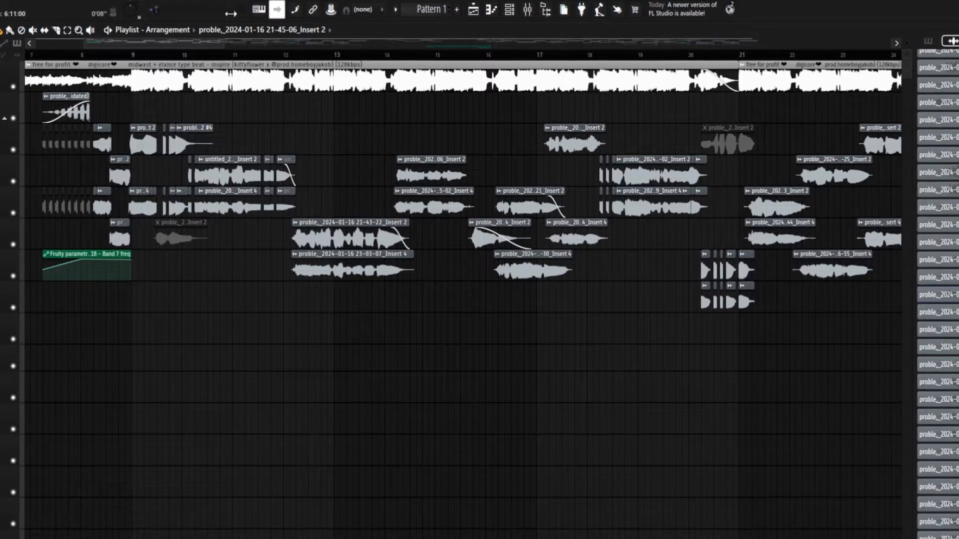
# - Isolate the Track 3 and Track 4 vocals by soloing Track 3, enabling Track 4 and muting Track 5
pyautogui.scroll(4, 68, 252)
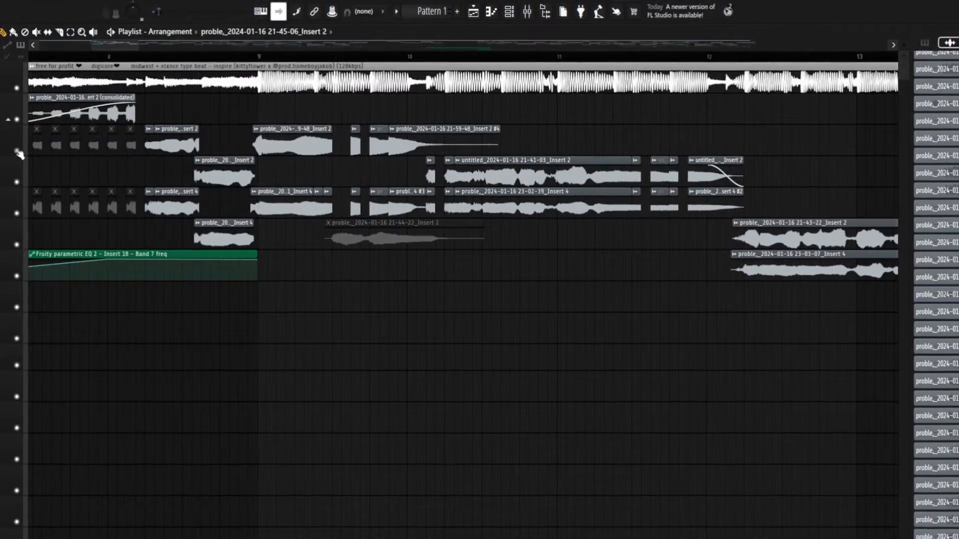
pyautogui.rightClick(16, 151)
pyautogui.click(16, 245)
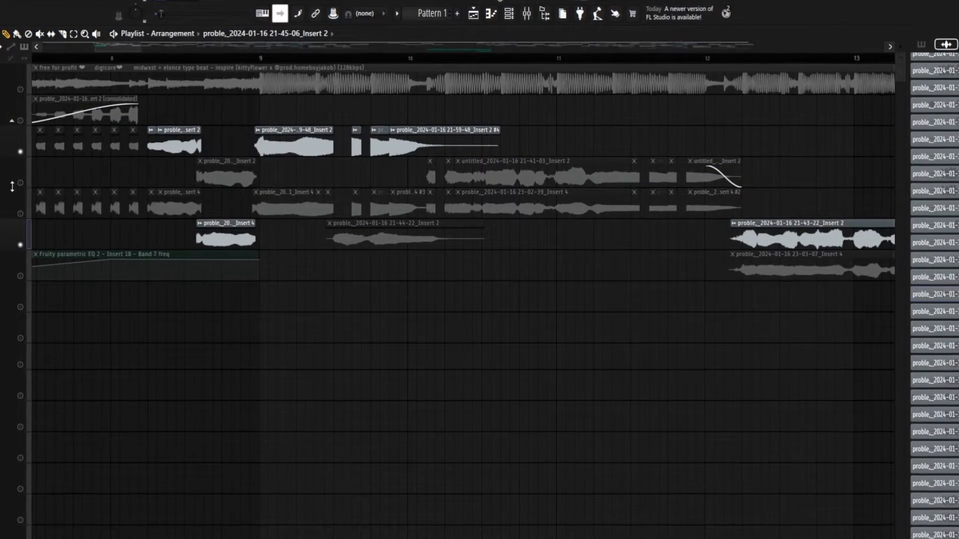
pyautogui.rightClick(21, 214)
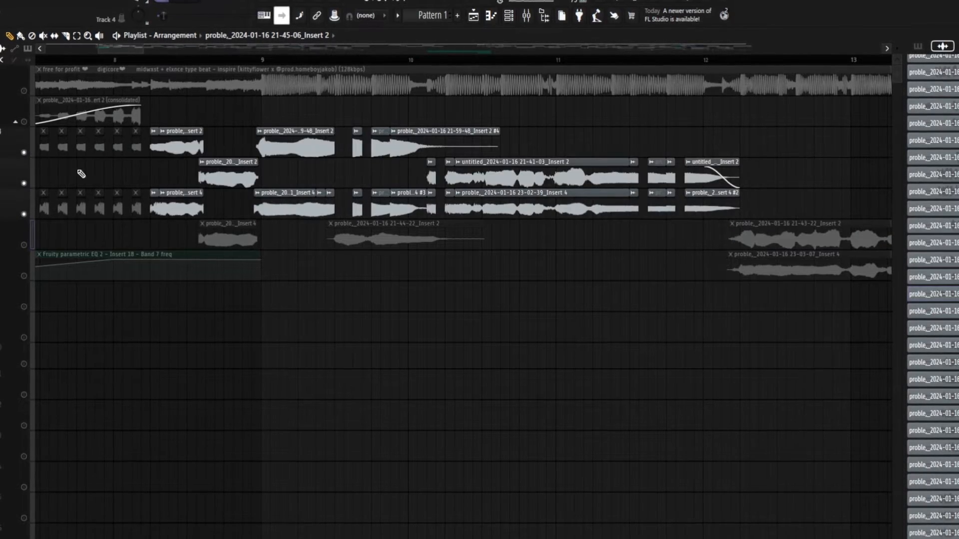
pyautogui.click(24, 214)
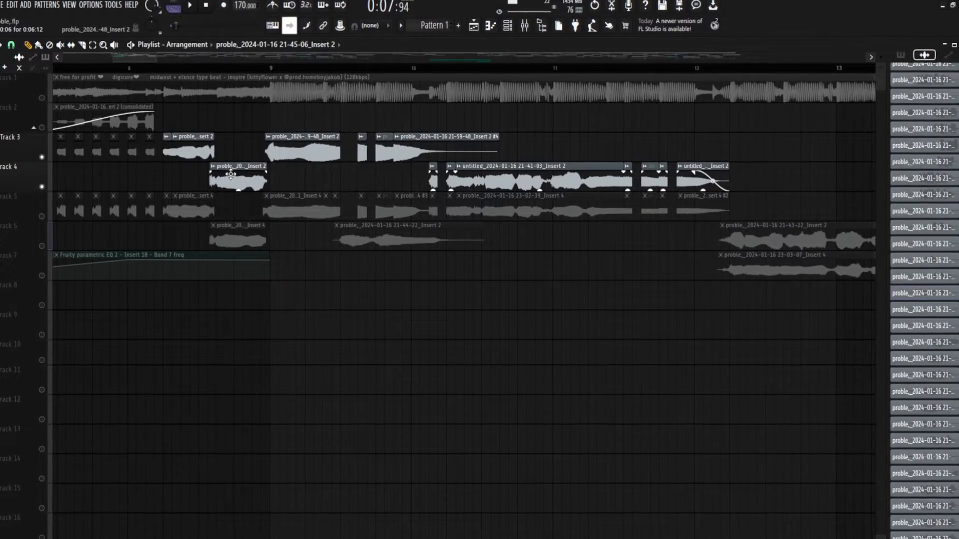
# - Copy Track 4's short vocal clip before bar 9 to Track 8, enable Tracks 1 and 8, and mute Track 3
pyautogui.moveTo(226, 176); pyautogui.dragTo(228, 296)
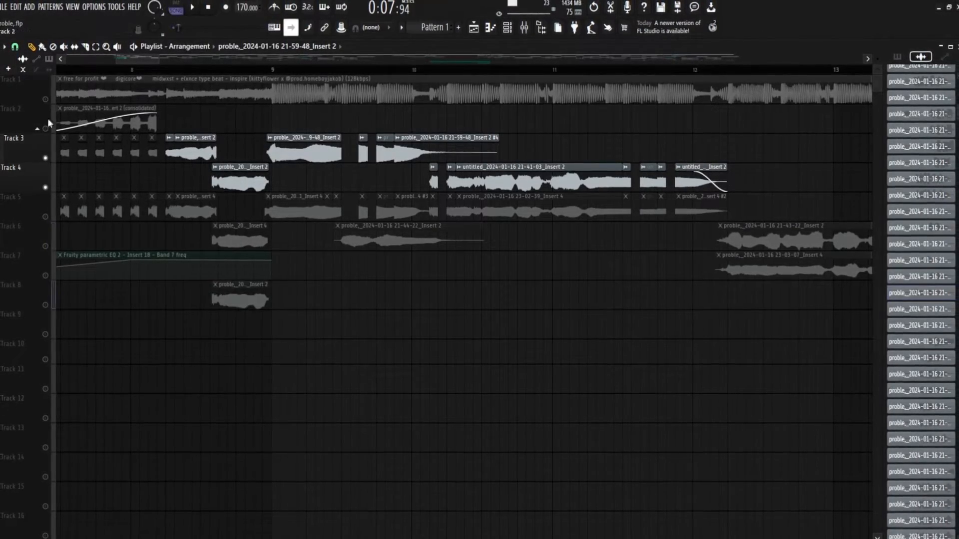
pyautogui.click(44, 99)
pyautogui.click(48, 305)
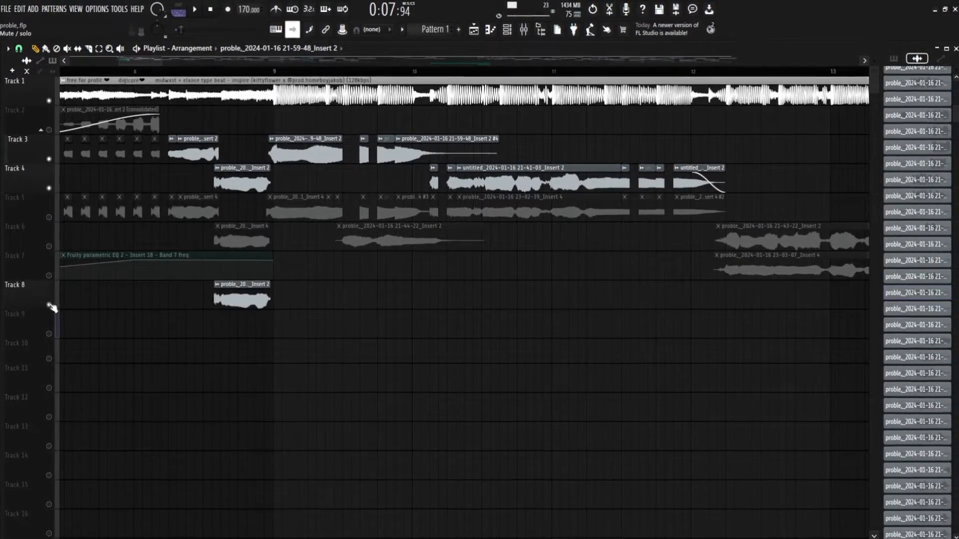
pyautogui.click(47, 159)
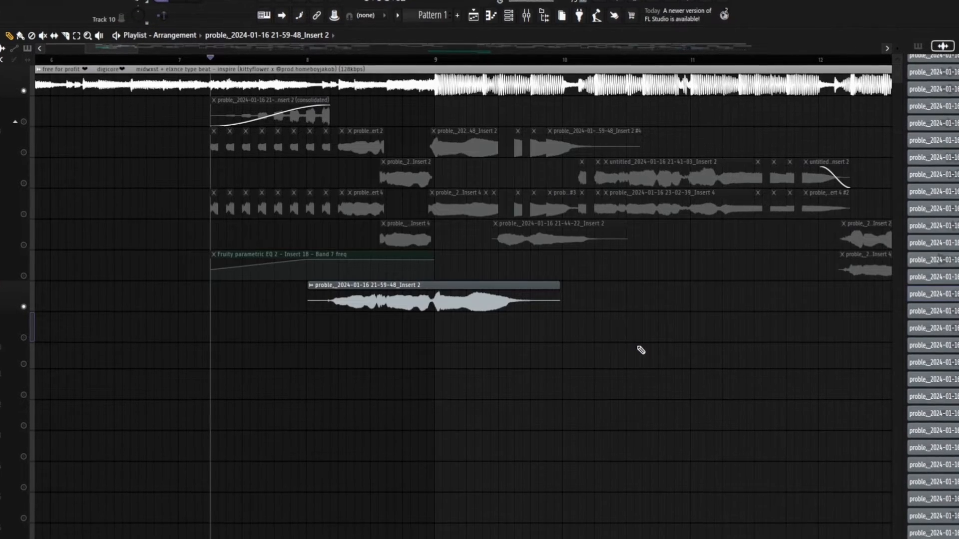
# - Turn Tracks 3 and 4 back on to audition the edited vocals against the beat, and stop playback
pyautogui.click(17, 151)
pyautogui.click(17, 182)
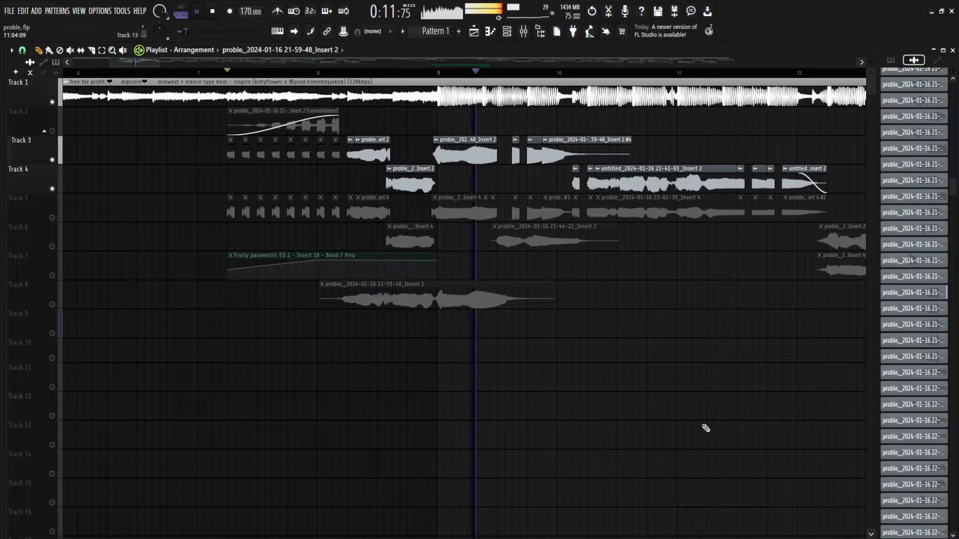
pyautogui.press('space')
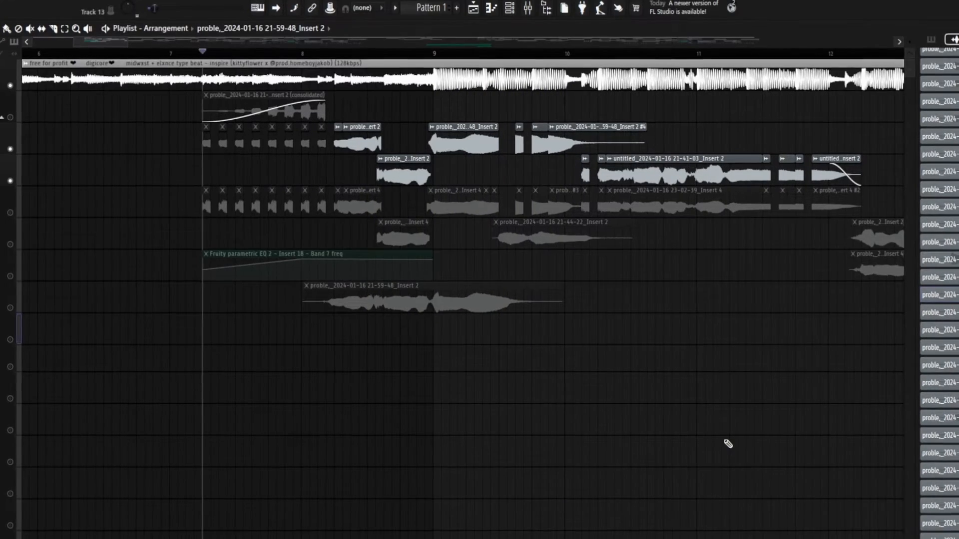
# - Slice the full vocal clip on Track 8 at the start of its second phrase and again at bar 9
pyautogui.scroll(8, 385, 174)
pyautogui.scroll(-8, 408, 222)
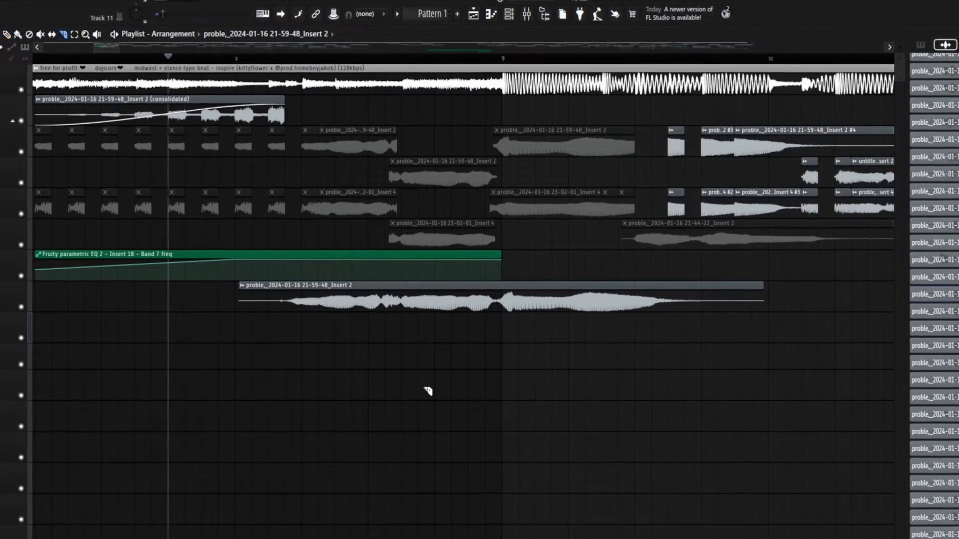
pyautogui.scroll(6, 385, 310)
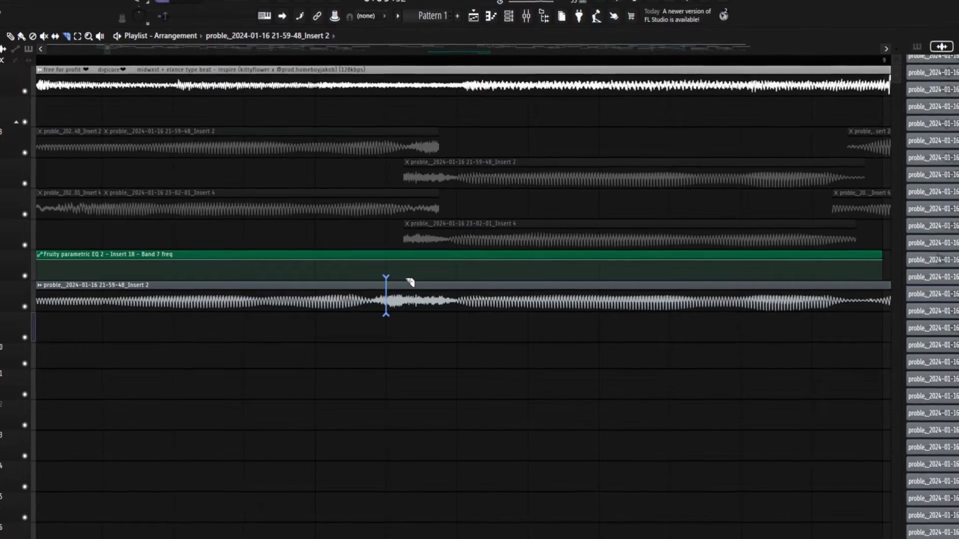
pyautogui.click(387, 300)
pyautogui.scroll(-6, 428, 274)
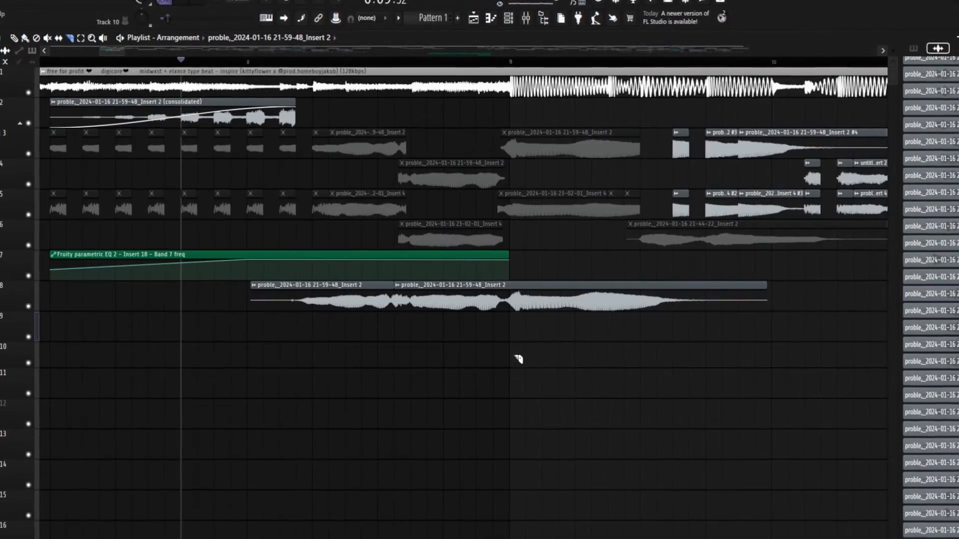
pyautogui.scroll(5, 509, 315)
pyautogui.click(509, 300)
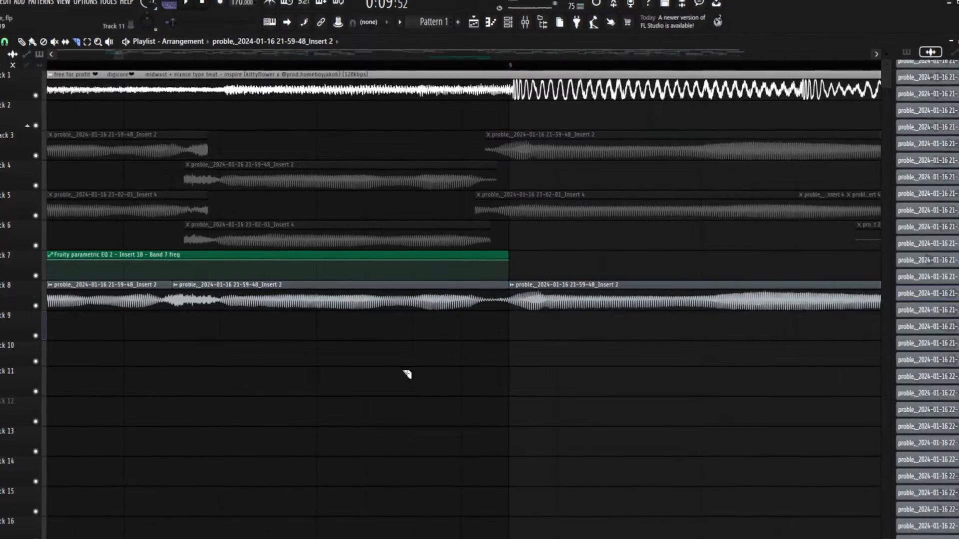
# - Move the slice after bar 9 down to Track 9 and shift it earlier so it starts just before bar 9
pyautogui.moveTo(577, 303); pyautogui.dragTo(548, 349)
pyautogui.scroll(3, 511, 330)
pyautogui.moveTo(509, 321); pyautogui.dragTo(565, 321)
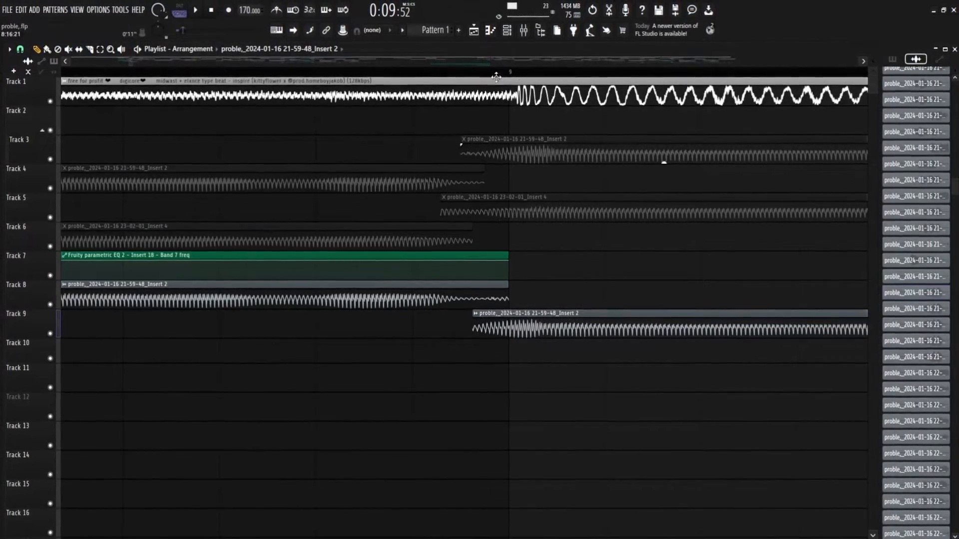
pyautogui.scroll(-3, 528, 303)
pyautogui.scroll(-2, 511, 354)
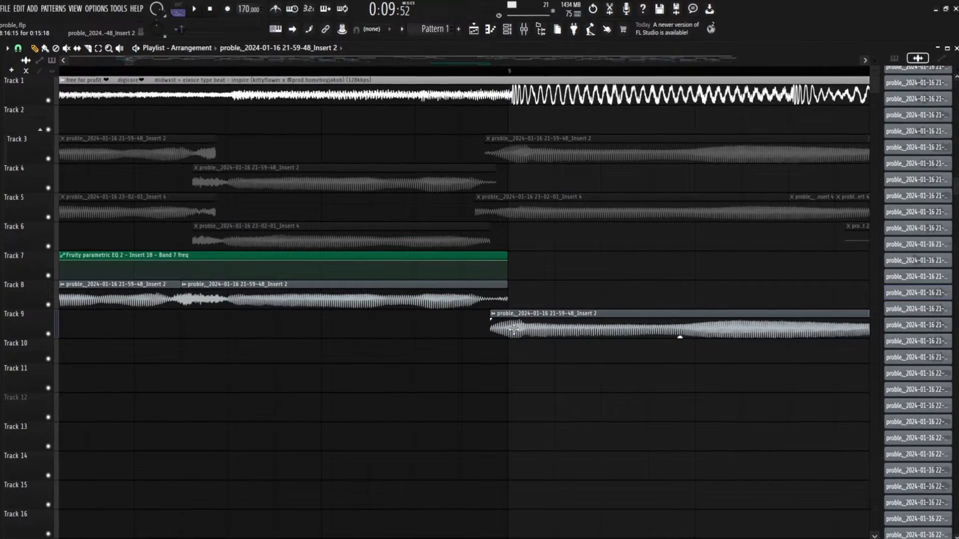
pyautogui.moveTo(523, 335)
pyautogui.mouseDown()
pyautogui.moveTo(543, 335)
pyautogui.moveTo(513, 344)
pyautogui.mouseUp()
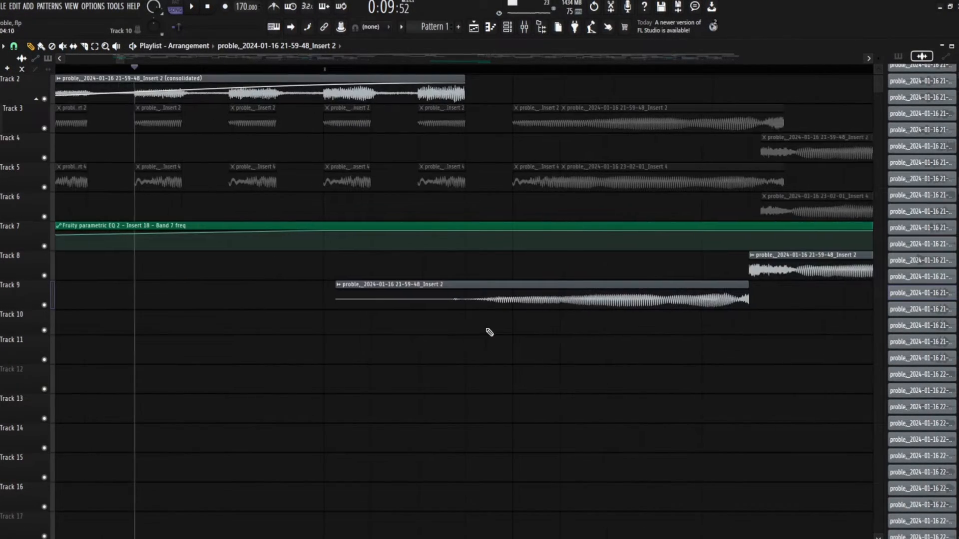
# - Slice the first vocal phrase on Track 9 where the Track 2 consolidated clip ends, and delete its silent lead-in
pyautogui.scroll(-2, 509, 327)
pyautogui.scroll(3, 513, 305)
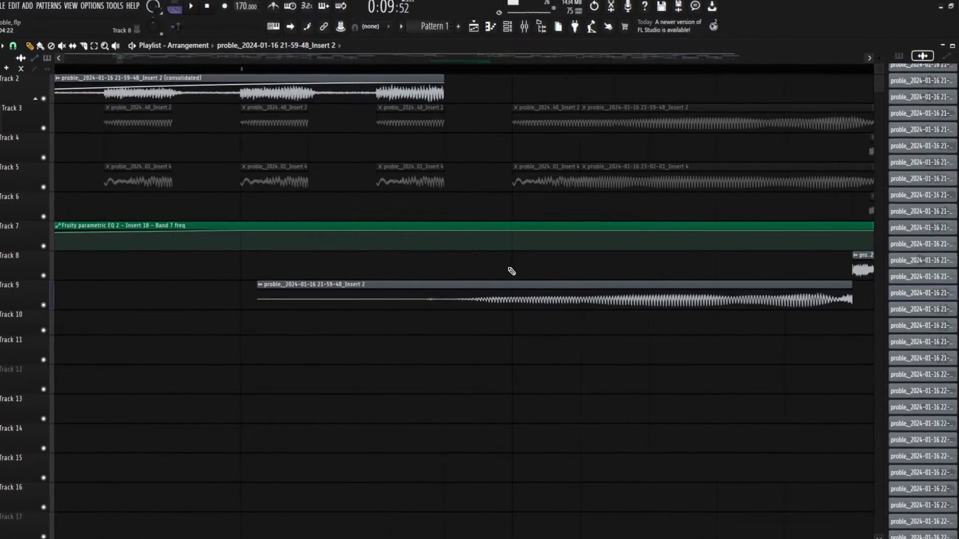
pyautogui.scroll(1, 459, 317)
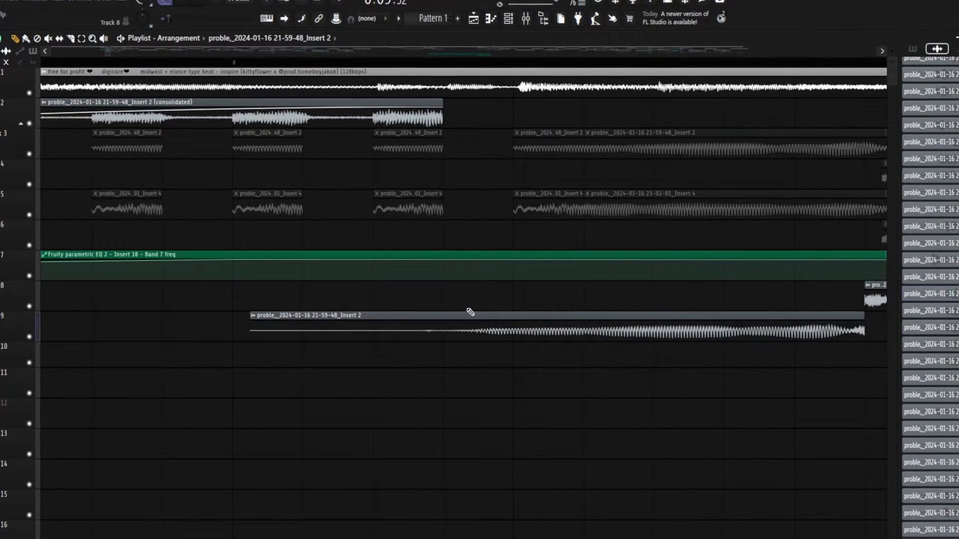
pyautogui.click(443, 310)
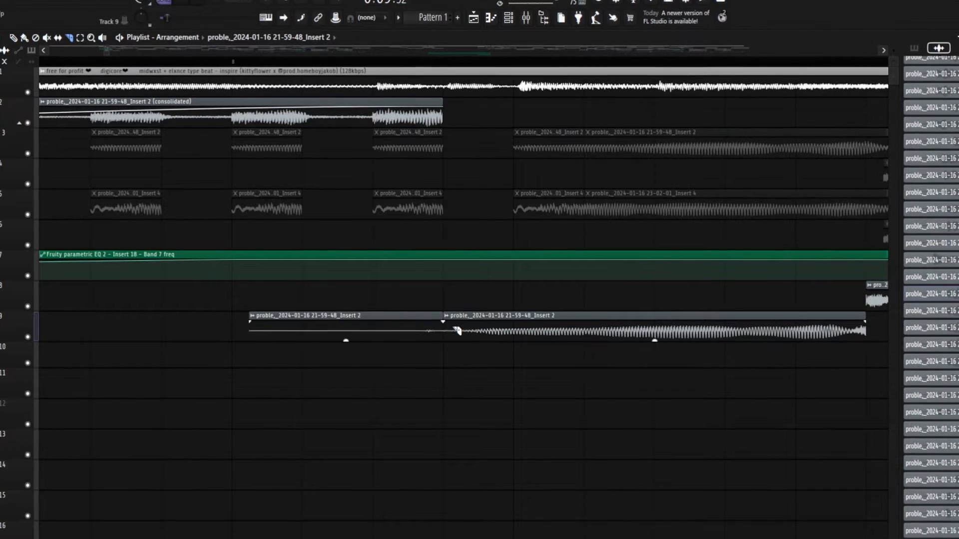
pyautogui.press('p')
pyautogui.rightClick(410, 330)
# - Shift the first Track 9 phrase later and trim its start to the grid line where the muted Track 3 phrase begins
pyautogui.scroll(2, 479, 351)
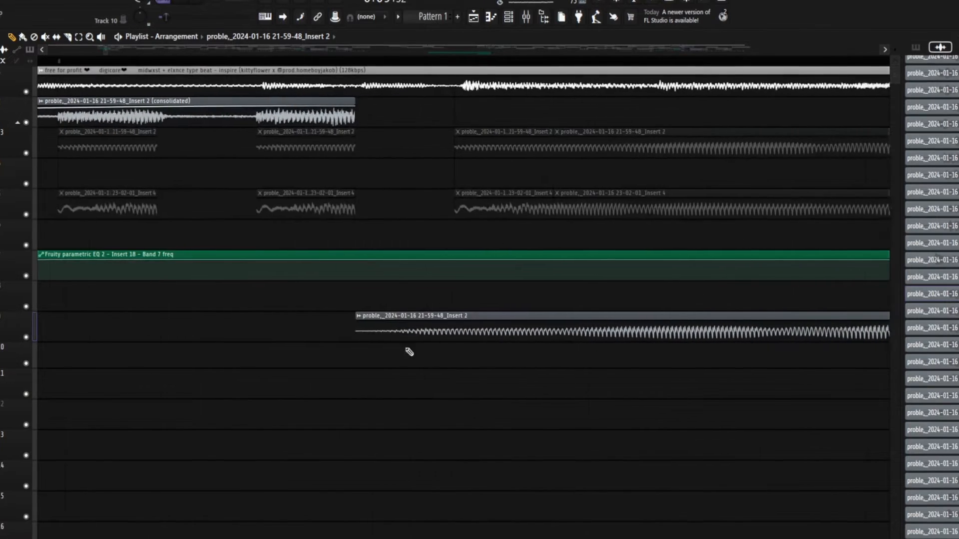
pyautogui.moveTo(424, 337); pyautogui.dragTo(544, 326)
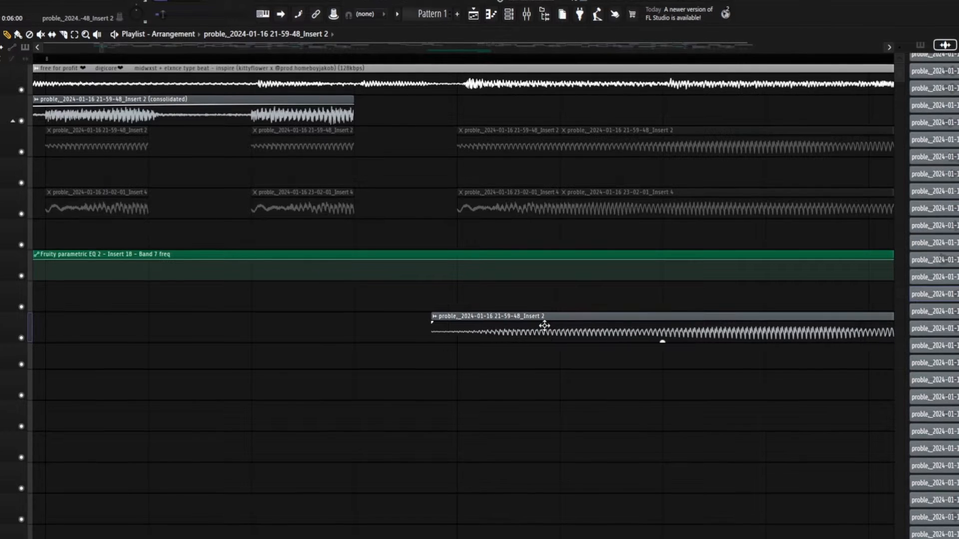
pyautogui.scroll(-2, 499, 378)
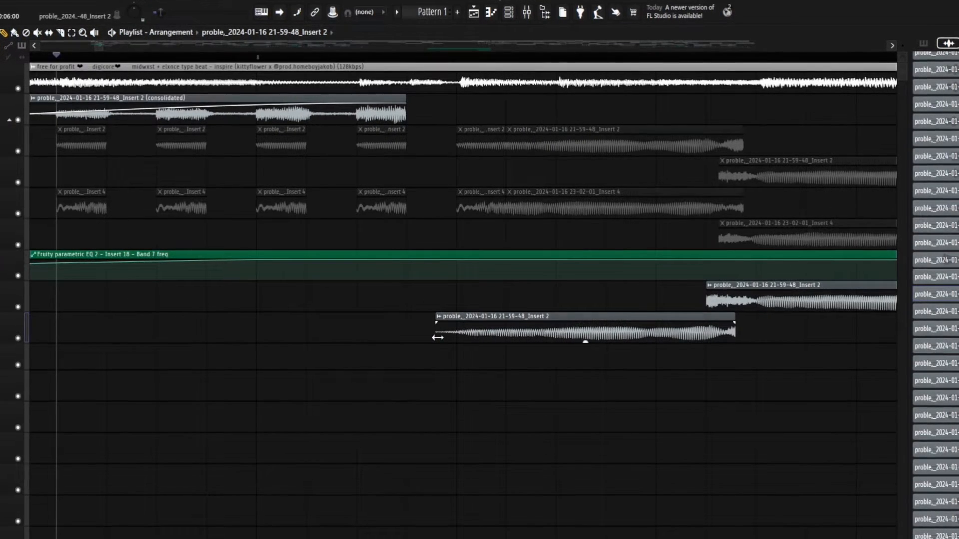
pyautogui.moveTo(437, 338); pyautogui.dragTo(456, 338)
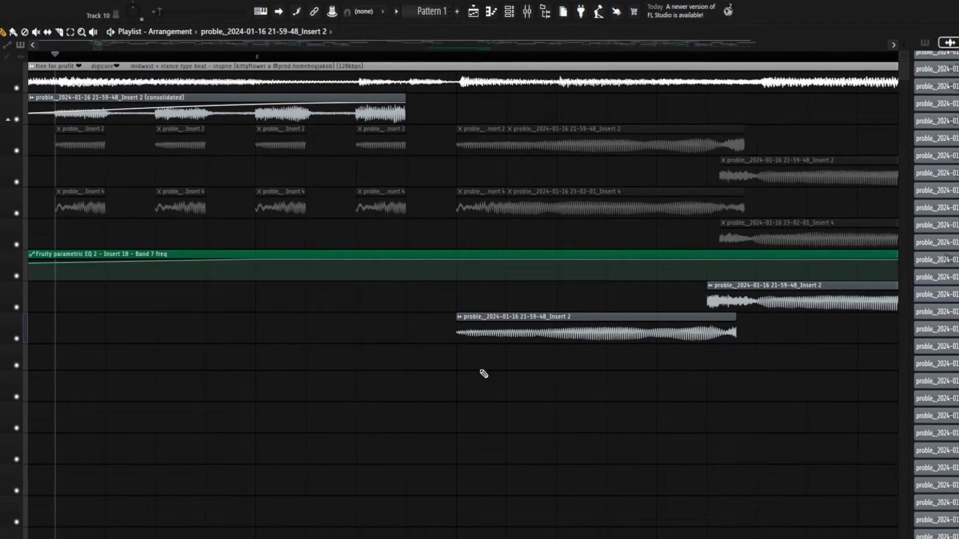
# - Inspect the overlaps between the realigned slices on Tracks 8 and 9, and play them with the beat
pyautogui.scroll(-3, 481, 371)
pyautogui.moveTo(94, 44); pyautogui.dragTo(99, 45)
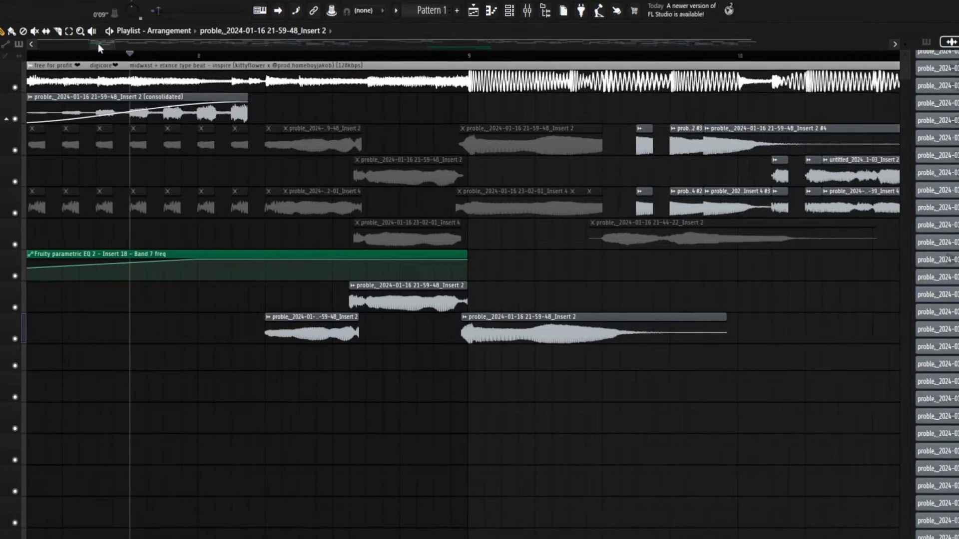
pyautogui.scroll(5, 375, 300)
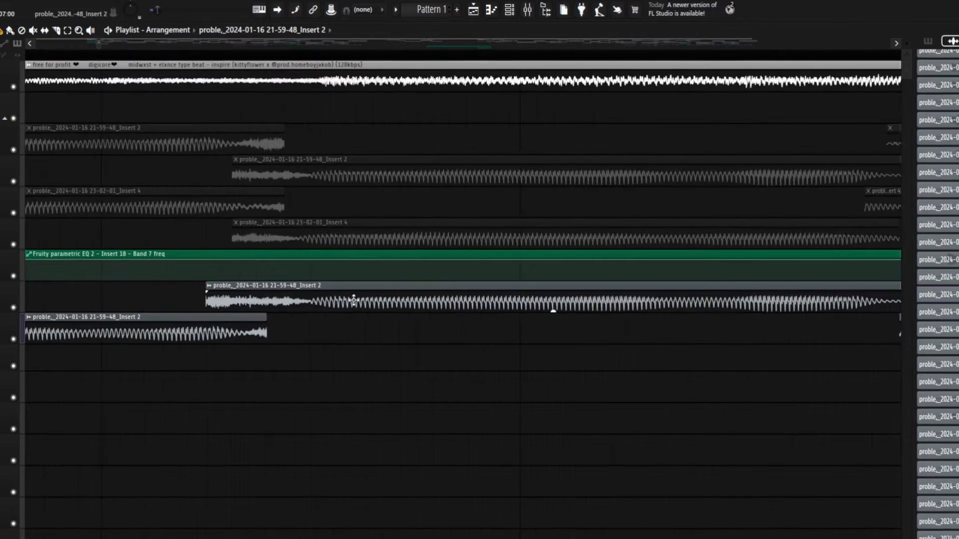
pyautogui.scroll(-1, 333, 389)
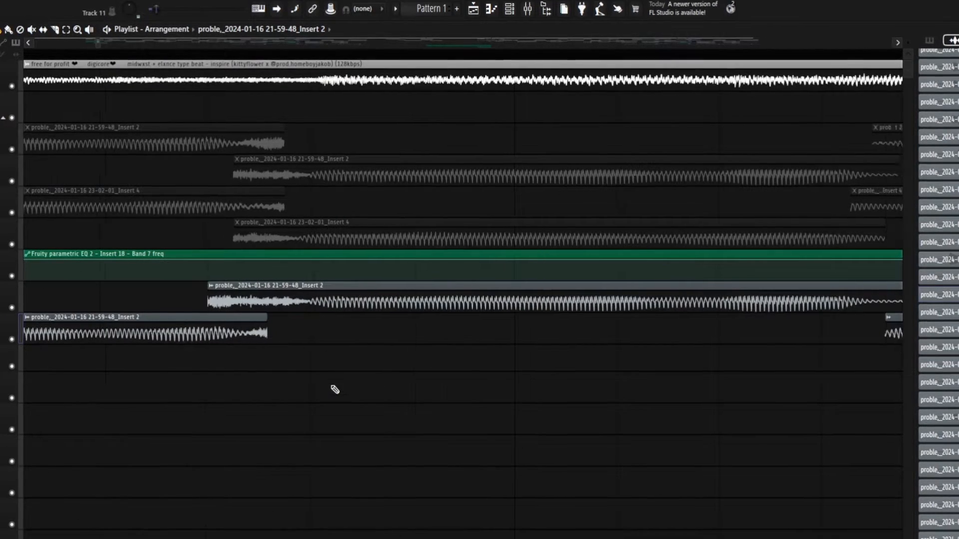
pyautogui.scroll(-4, 333, 389)
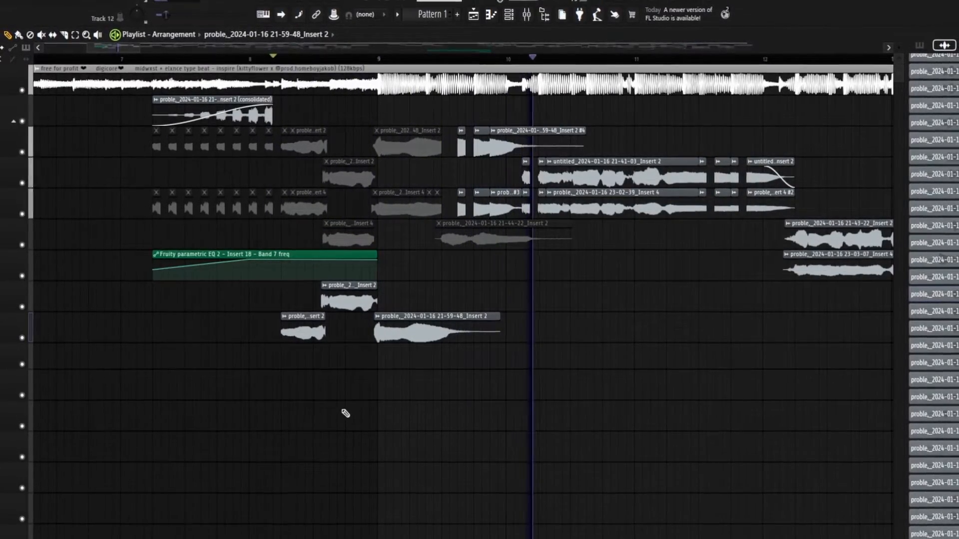
pyautogui.press('space')
# - Delete the three vocal slices on Tracks 8 and 9, and briefly play the original arrangement from bar 9
pyautogui.rightClick(417, 334)
pyautogui.rightClick(305, 329)
pyautogui.rightClick(350, 301)
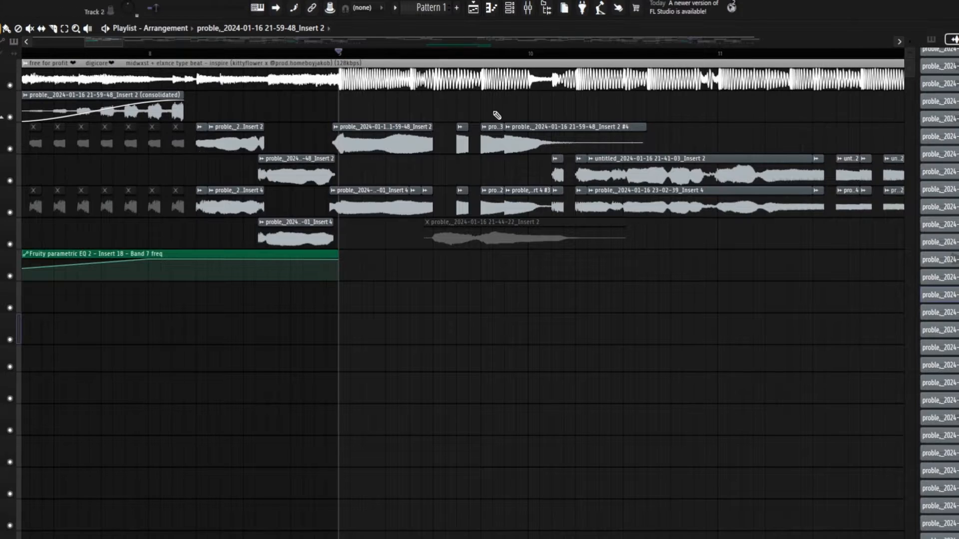
pyautogui.press('space')
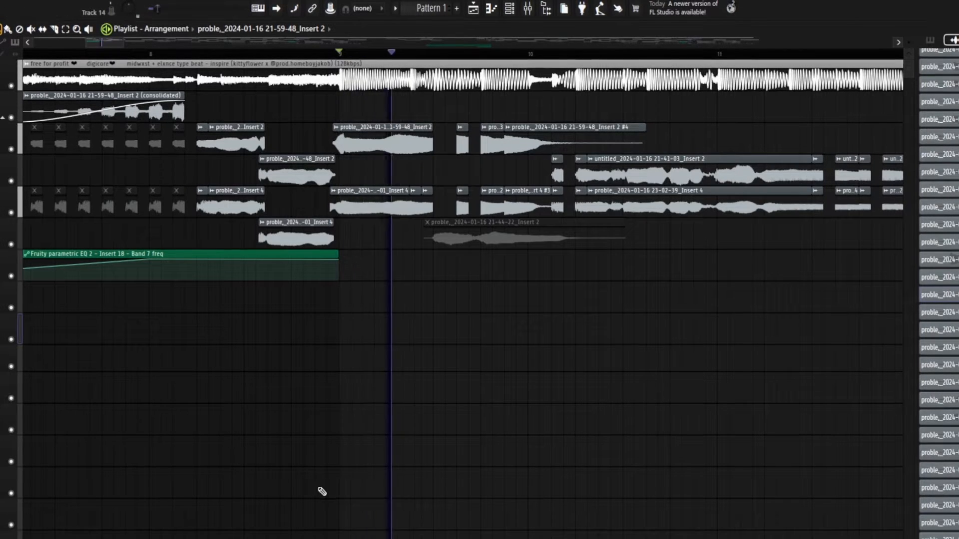
pyautogui.press('space')
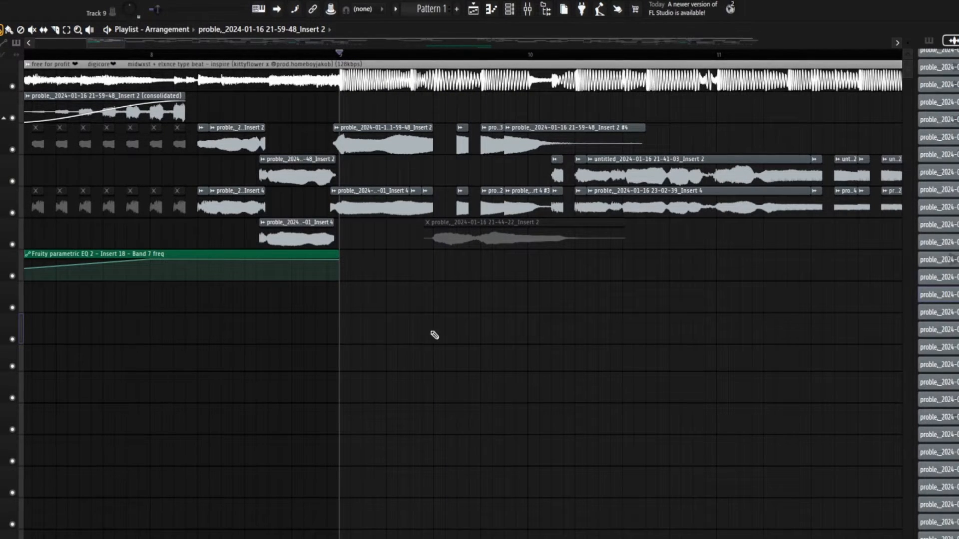
# - Copy Track 3's vocal clip at bar 9 to Track 9 and extend both of its edges to reveal the full recording
pyautogui.moveTo(368, 142)
pyautogui.mouseDown()
pyautogui.moveTo(370, 359)
pyautogui.moveTo(370, 327)
pyautogui.mouseUp()
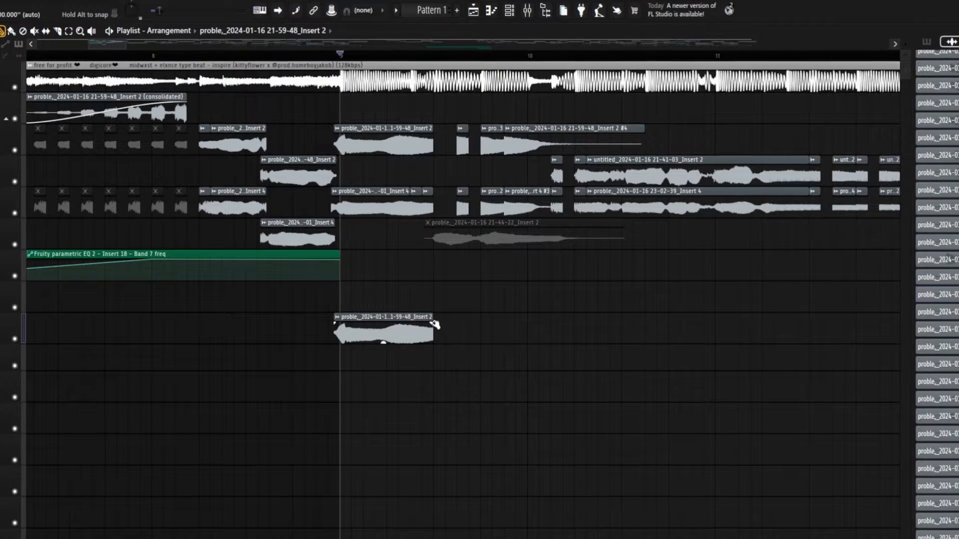
pyautogui.moveTo(434, 325); pyautogui.dragTo(530, 424)
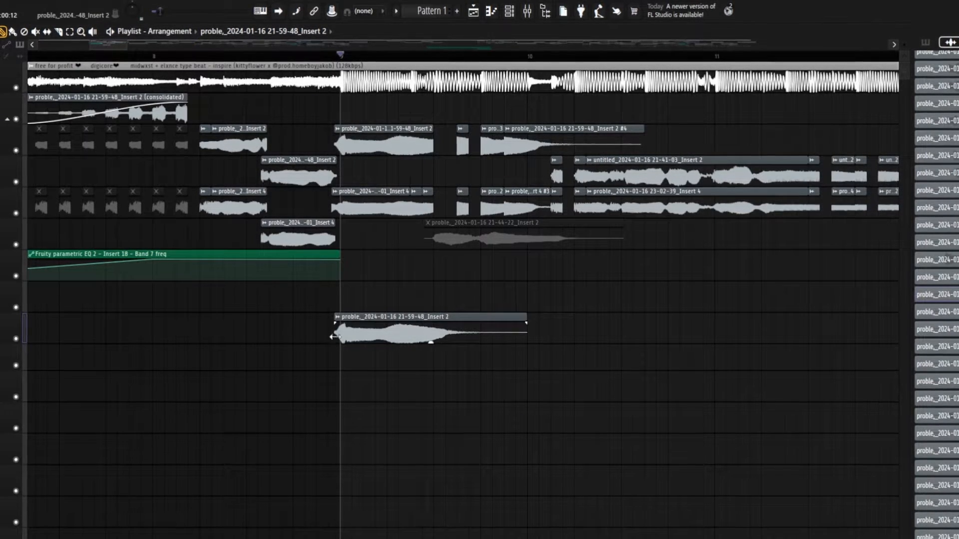
pyautogui.moveTo(335, 337); pyautogui.dragTo(171, 340)
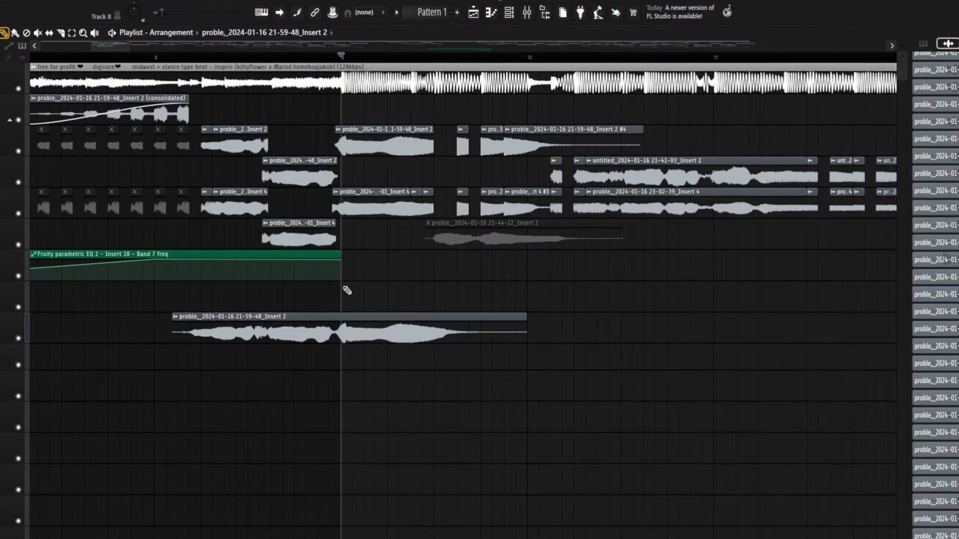
pyautogui.scroll(3, 414, 355)
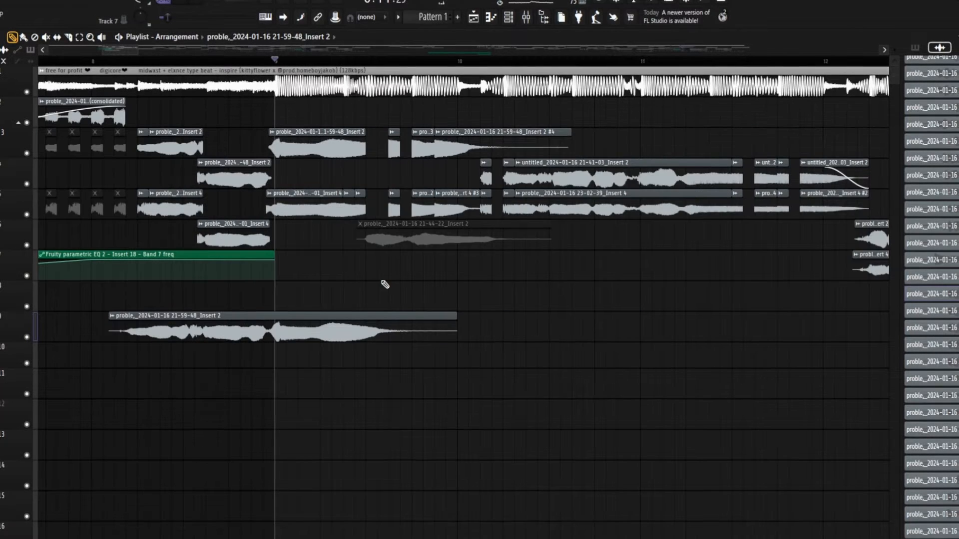
pyautogui.hscroll(2, 322, 424)
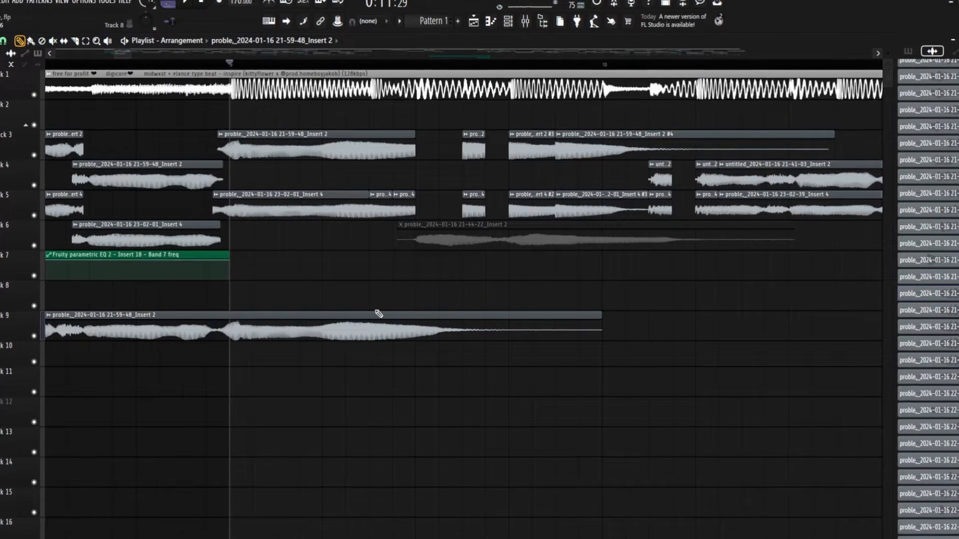
# - Slice Track 9's vocal clip at two nearby grid points after bar 9 and delete the tail beyond the short slice
pyautogui.click(369, 343)
pyautogui.click(394, 343)
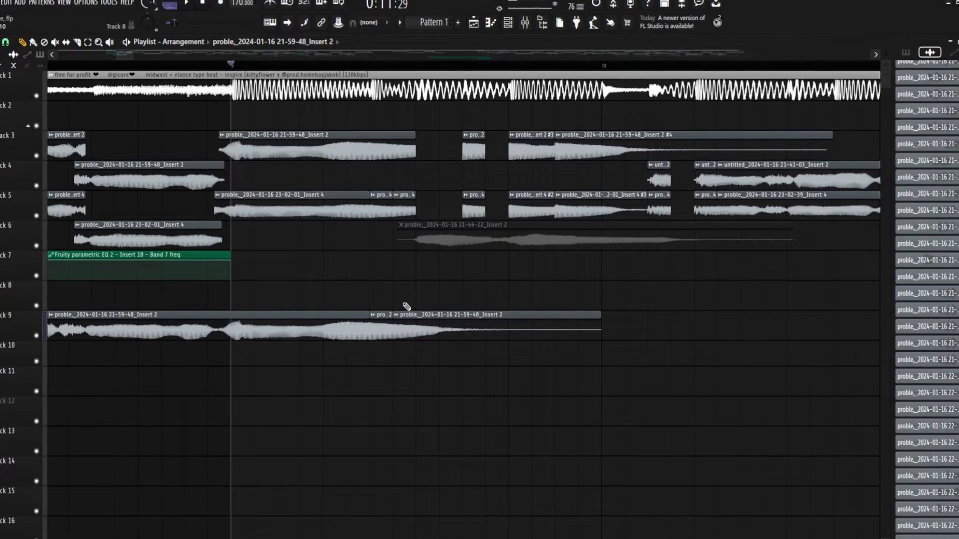
pyautogui.rightClick(432, 320)
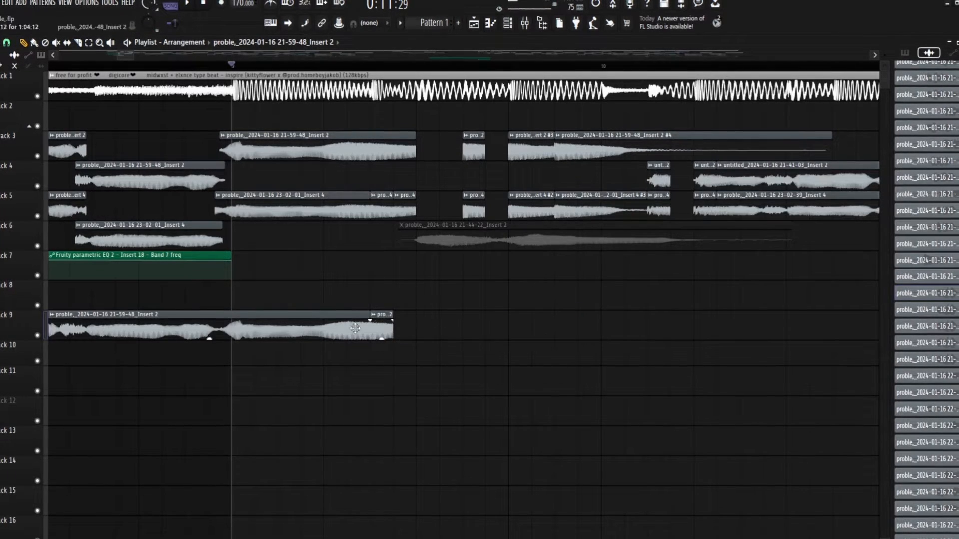
# - Duplicate the short Track 9 slice directly after the original, keeping the copy flush after trying a slightly later position
pyautogui.scroll(3, 413, 398)
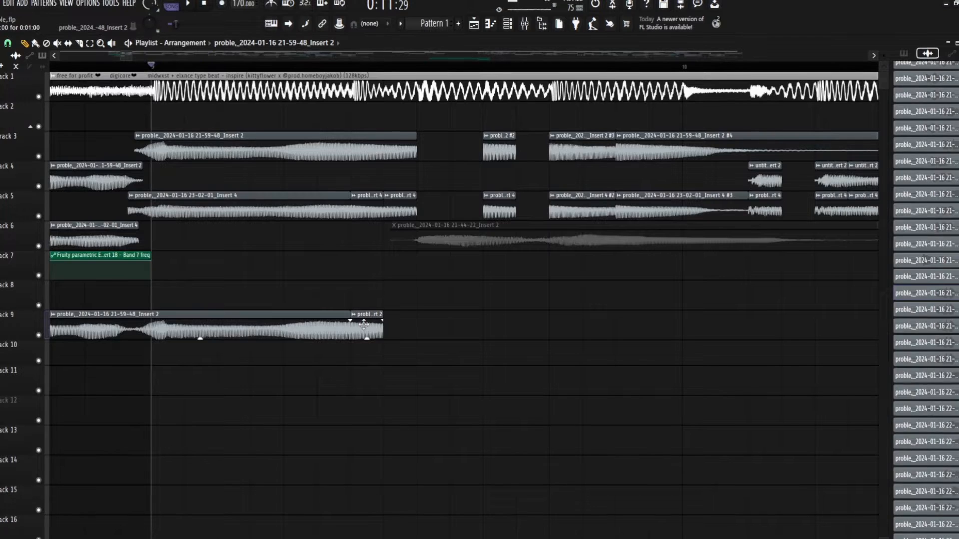
pyautogui.moveTo(364, 326); pyautogui.dragTo(381, 326)
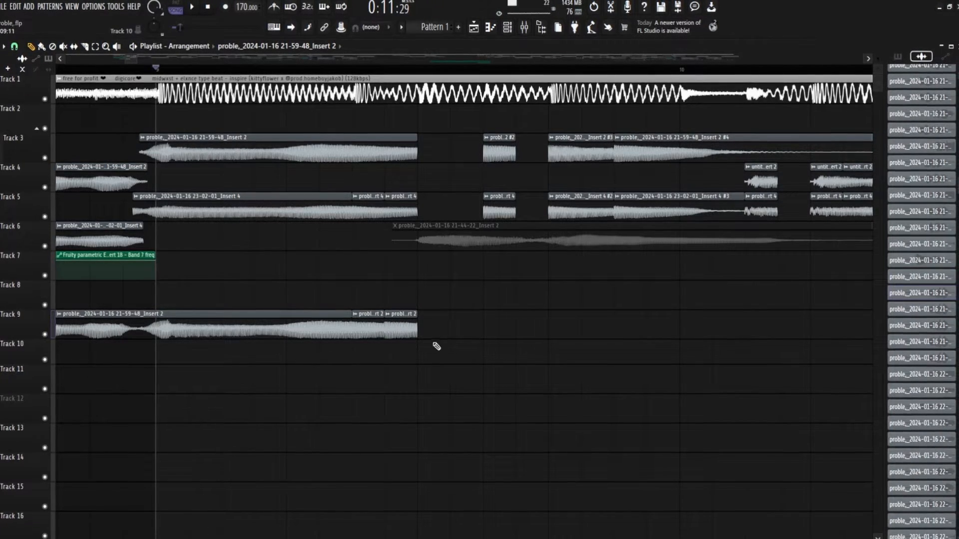
pyautogui.moveTo(393, 333); pyautogui.dragTo(421, 333)
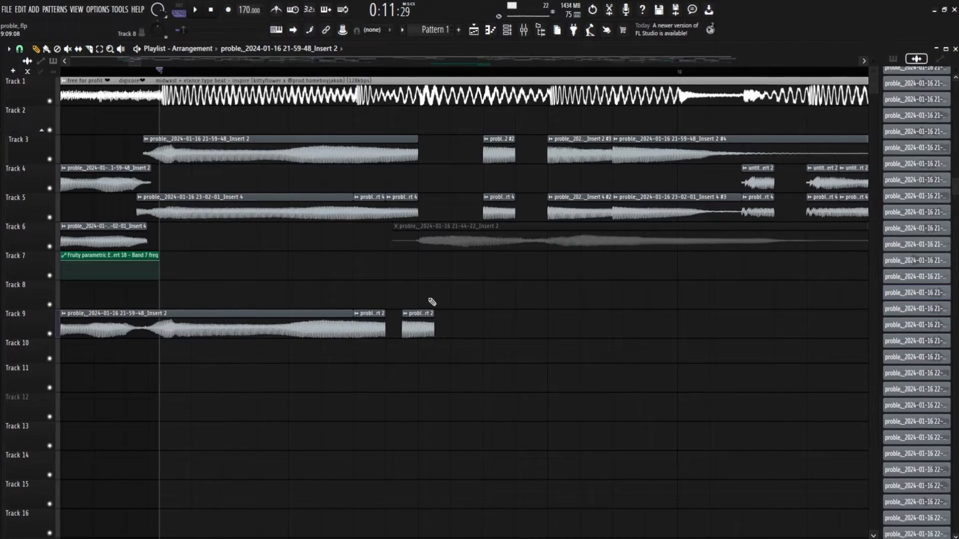
pyautogui.moveTo(428, 321); pyautogui.dragTo(411, 322)
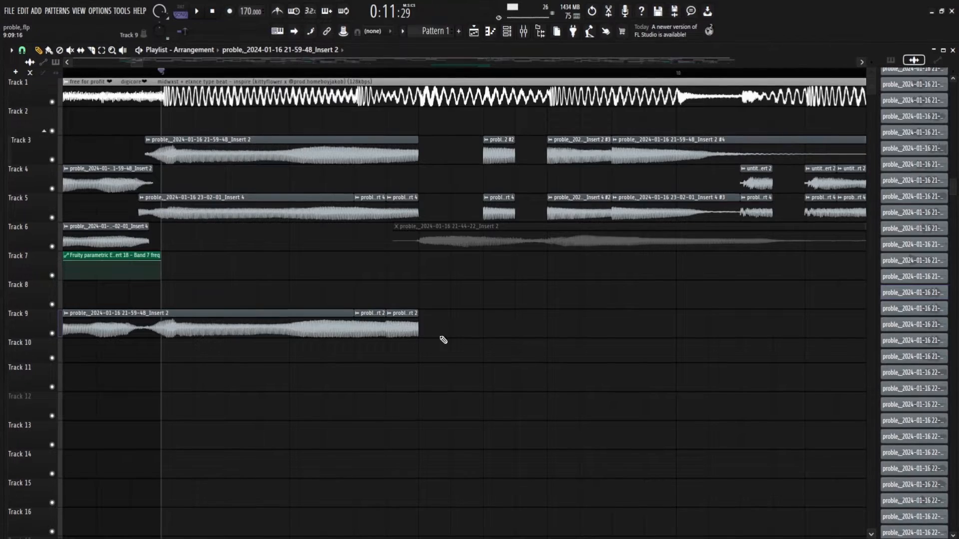
# - Mute Tracks 3 to 7 and play the sliced Track 9 vocals with the beat from bar 9
pyautogui.press('space')
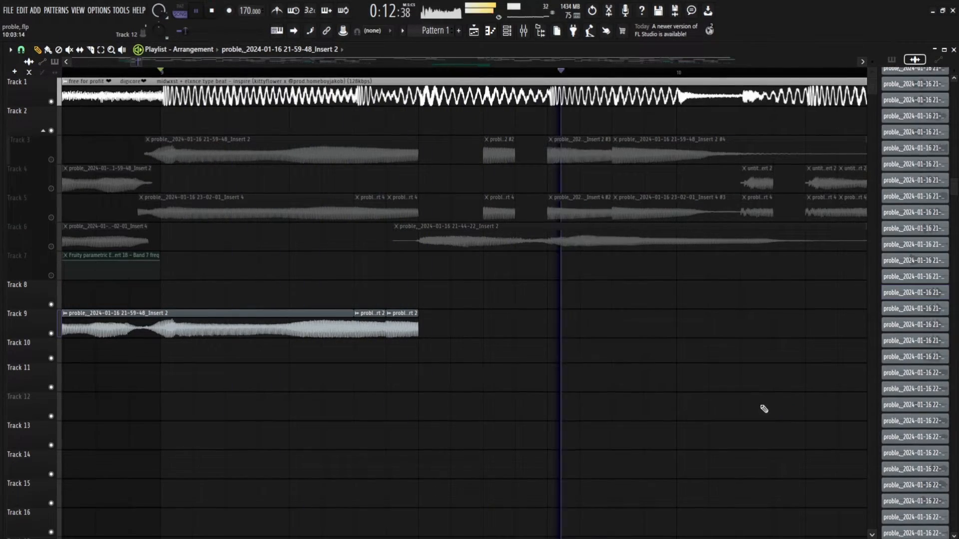
pyautogui.press('space')
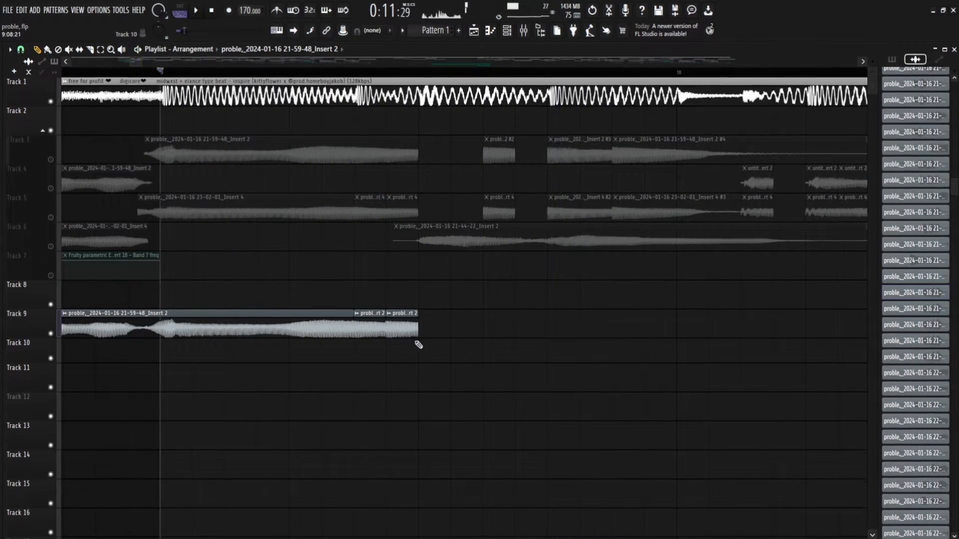
pyautogui.press('space')
pyautogui.press('space')
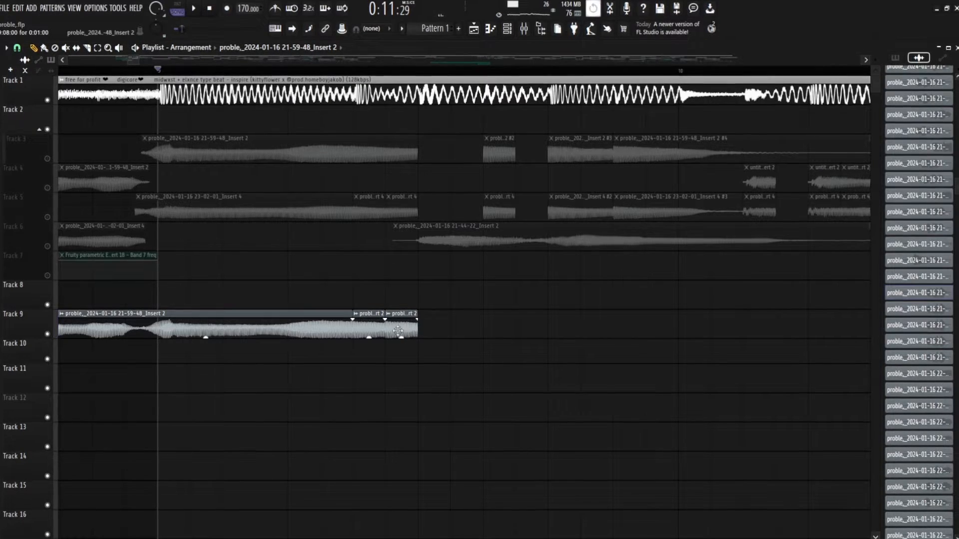
# - Shift the duplicated slice later until it lines up with the muted short slice on Track 3, checking the timing in playback
pyautogui.moveTo(401, 329); pyautogui.dragTo(433, 329)
pyautogui.press('space')
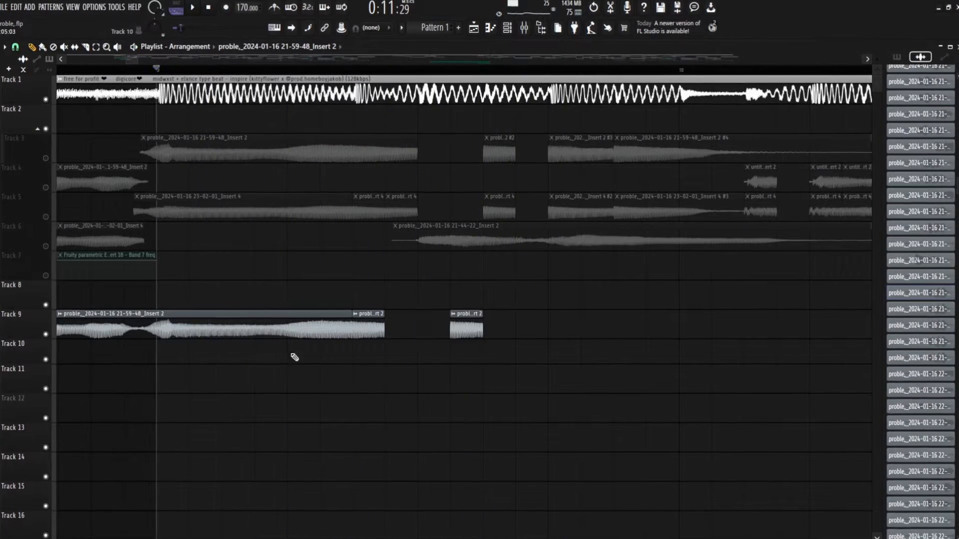
pyautogui.press('space')
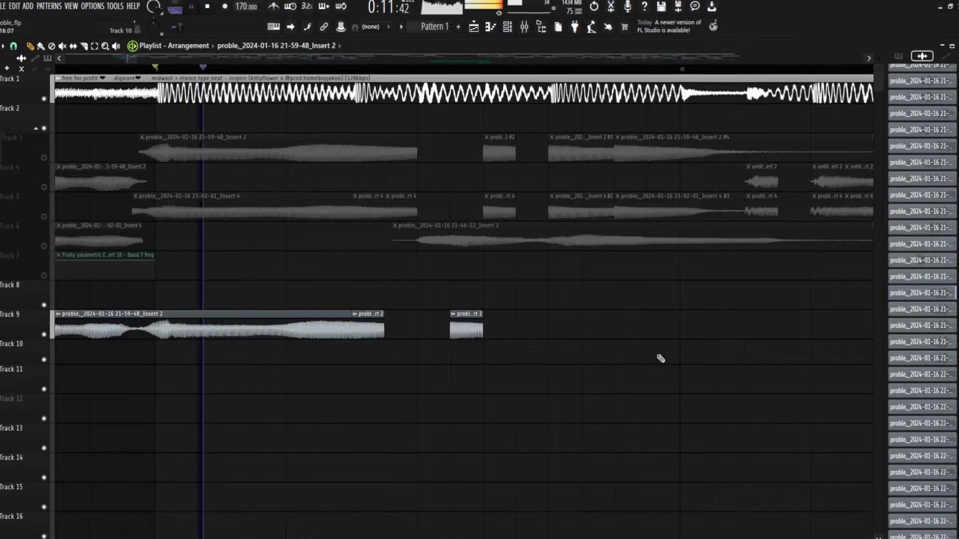
pyautogui.press('space')
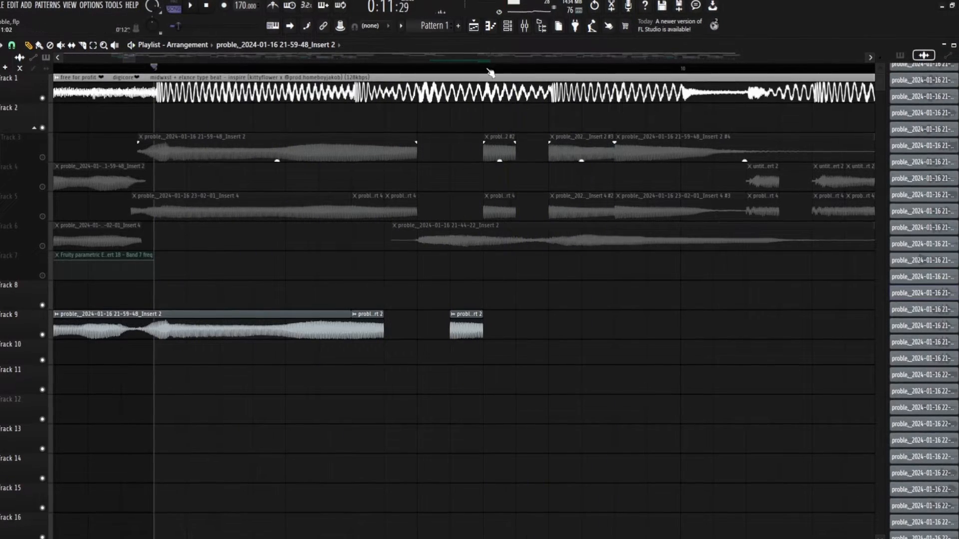
pyautogui.moveTo(469, 331); pyautogui.dragTo(504, 331)
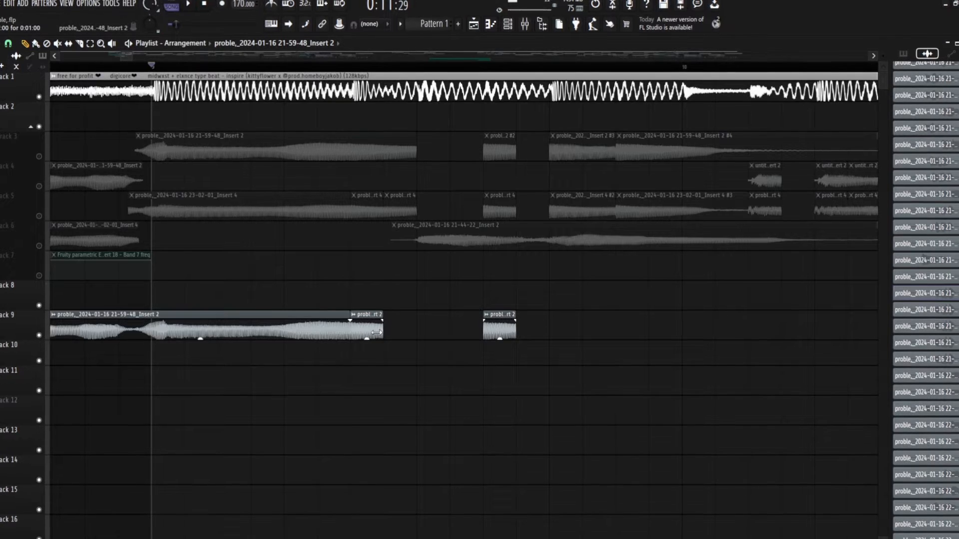
# - Extend the other short slice to the end of the muted Track 3 phrase, and play the result from bar 9
pyautogui.moveTo(383, 318); pyautogui.dragTo(398, 314)
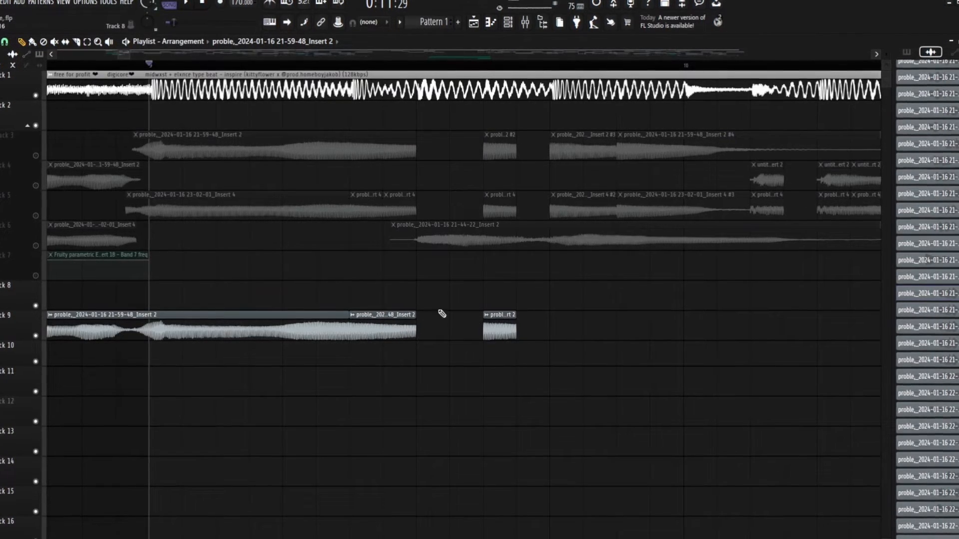
pyautogui.hscroll(-1, 623, 346)
pyautogui.moveTo(672, 328); pyautogui.dragTo(712, 372)
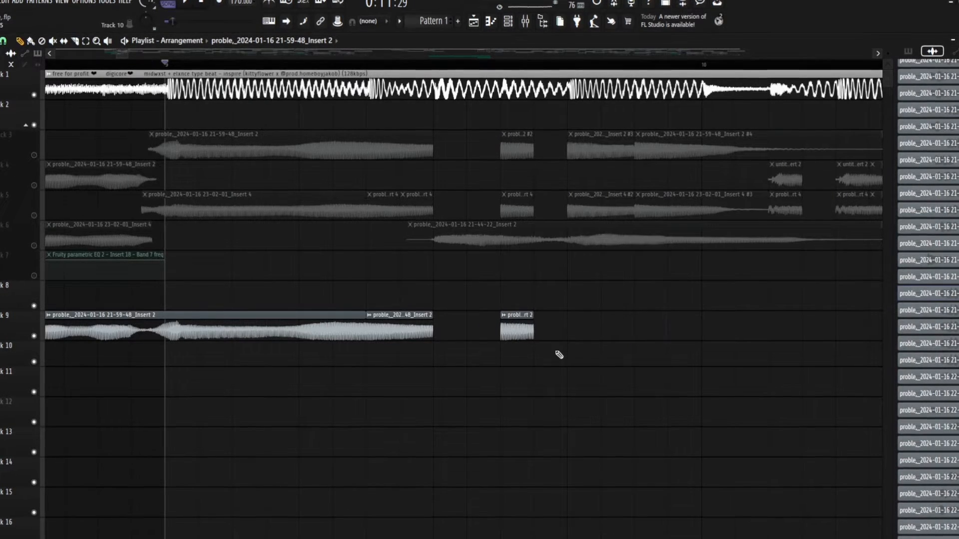
pyautogui.press('space')
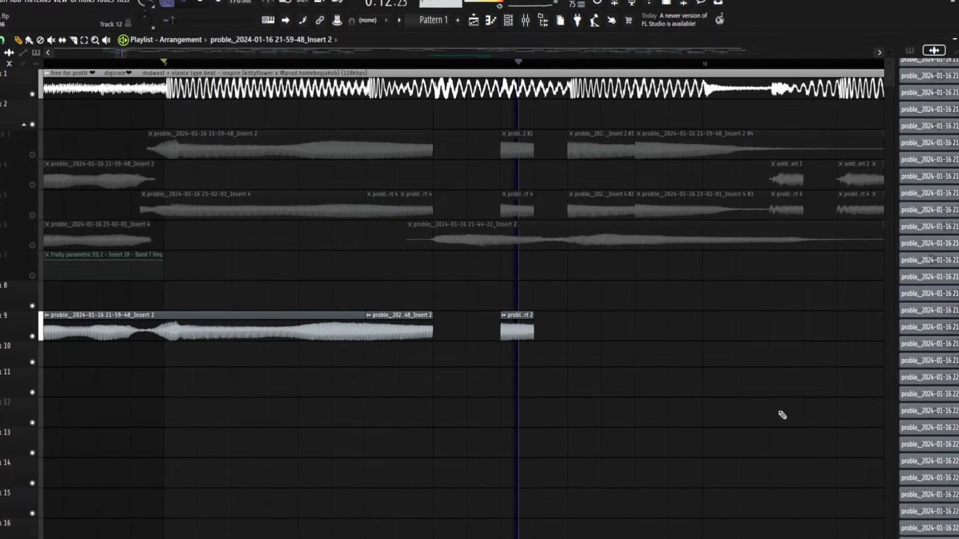
pyautogui.press('space')
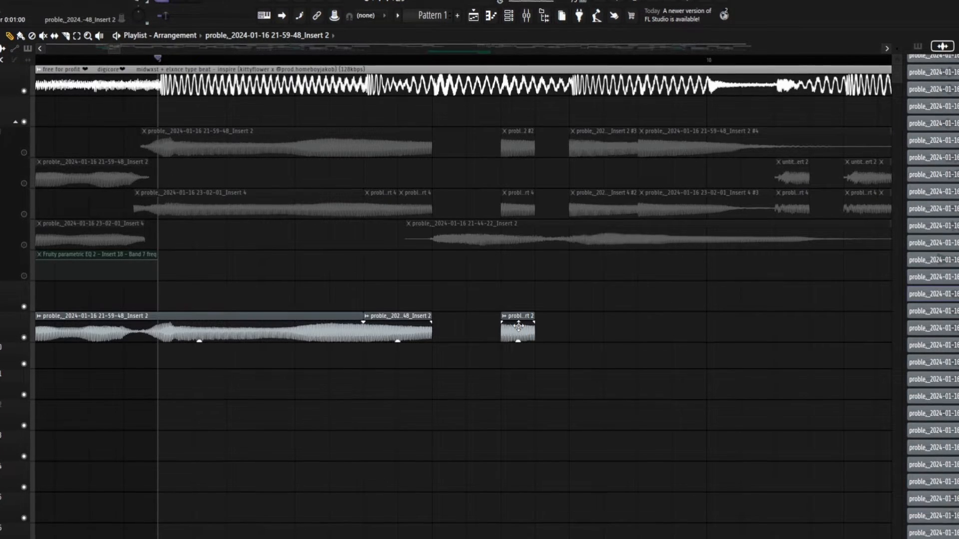
# - Copy the isolated slice twice at equal intervals on Track 9 to make three repeats, and play them with the beat
pyautogui.moveTo(519, 325); pyautogui.dragTo(589, 323)
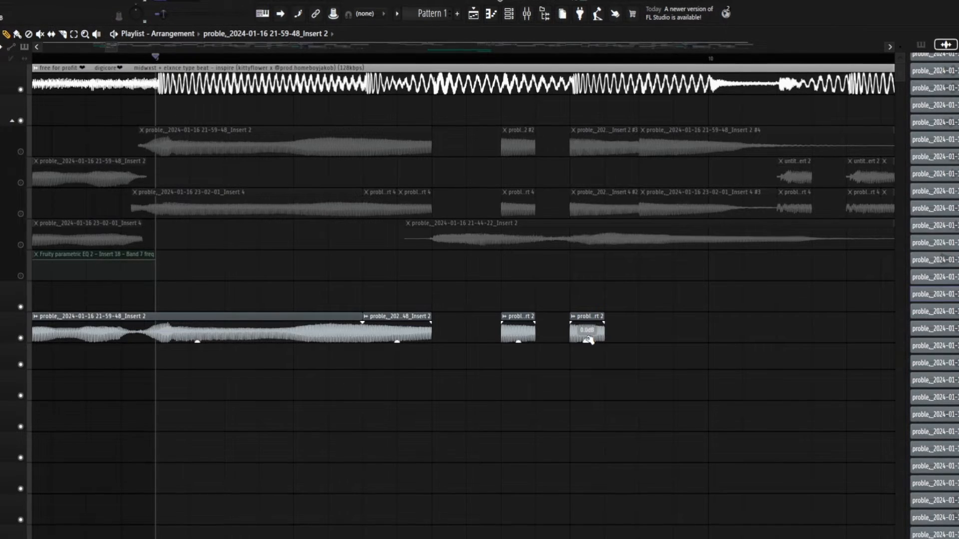
pyautogui.moveTo(590, 340); pyautogui.dragTo(661, 336)
pyautogui.scroll(-3, 621, 453)
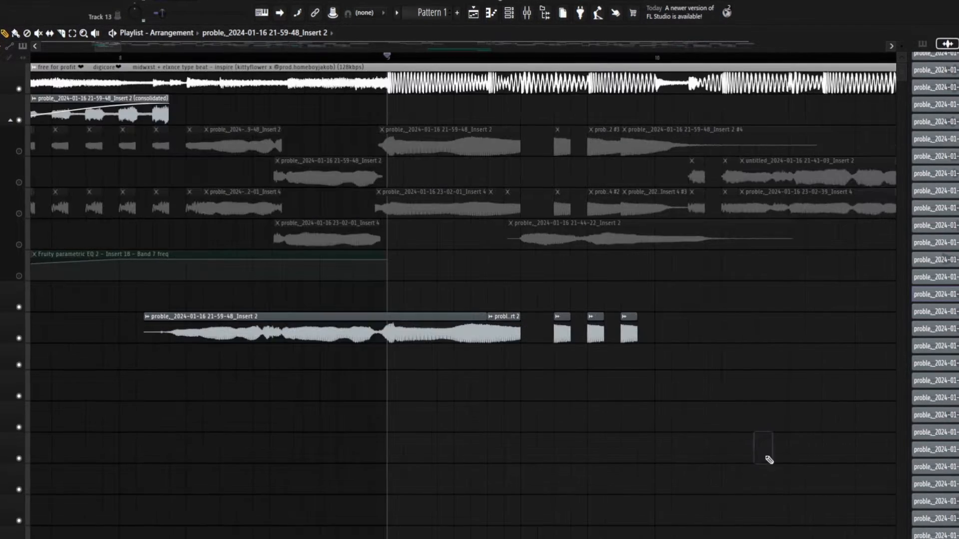
pyautogui.scroll(3, 769, 459)
pyautogui.press('space')
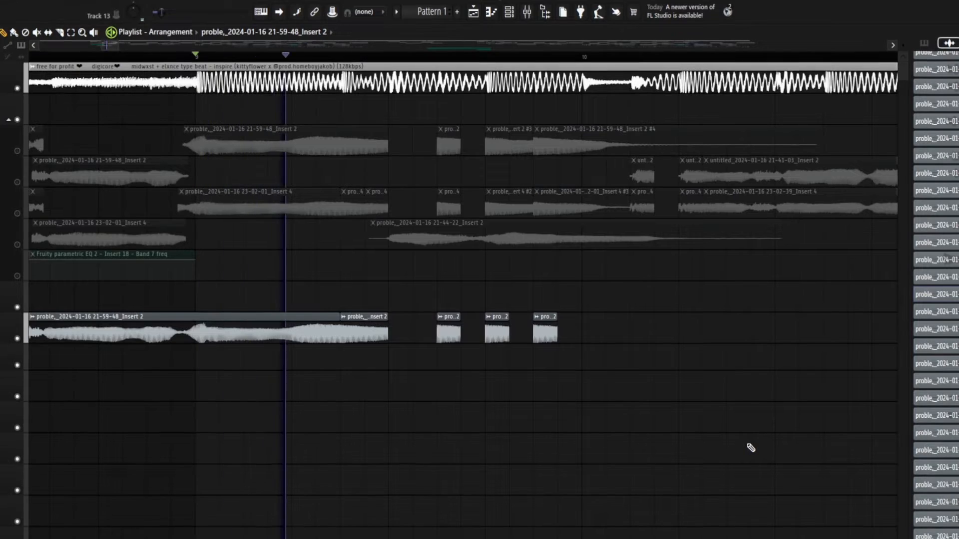
pyautogui.press('space')
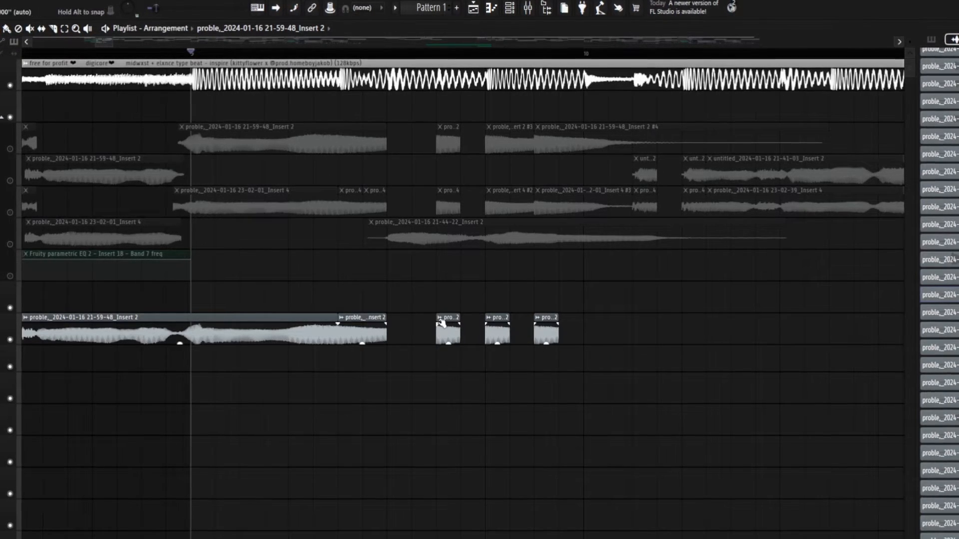
# - Make the first of the three Track 9 repeats unique and set its time-stretching mode to e3 mono
pyautogui.scroll(3, 443, 322)
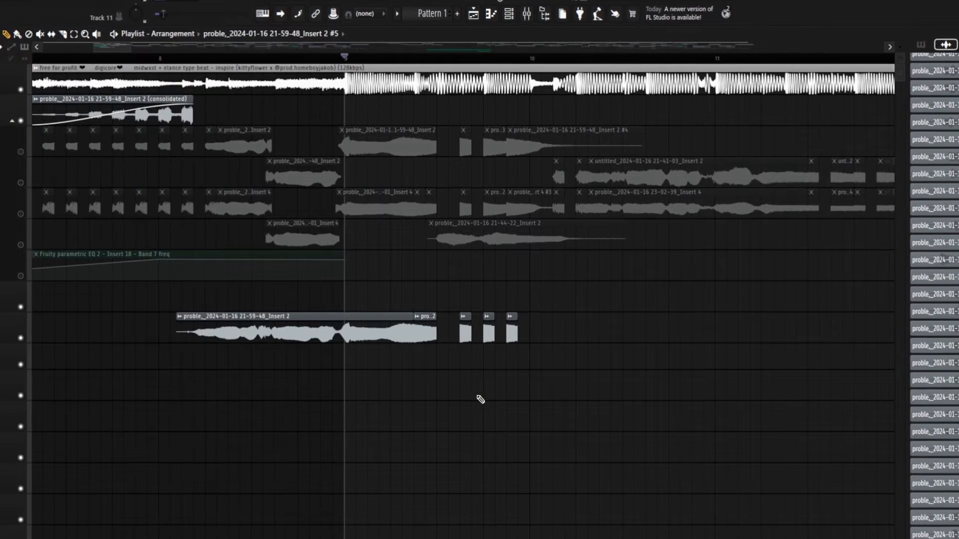
pyautogui.scroll(5, 476, 400)
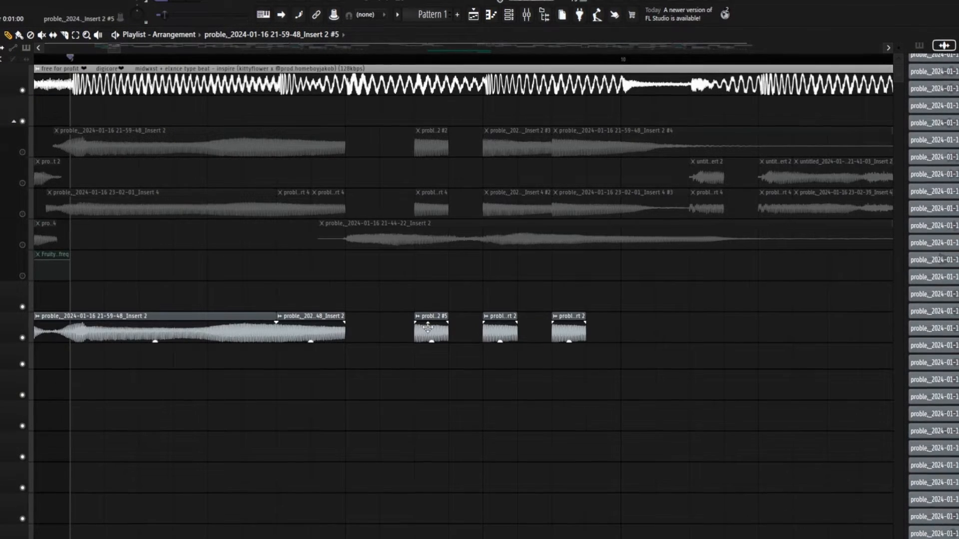
pyautogui.doubleClick(428, 328)
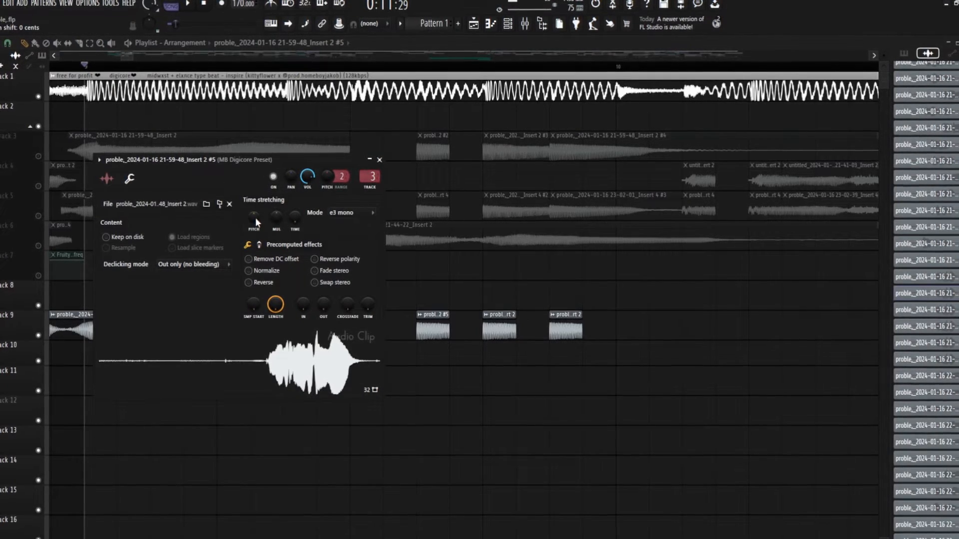
pyautogui.click(379, 160)
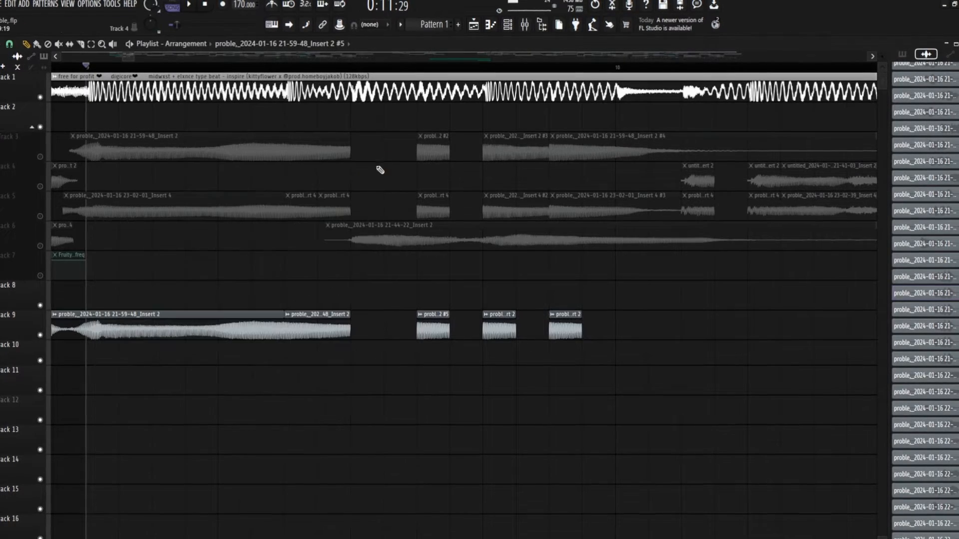
pyautogui.doubleClick(423, 331)
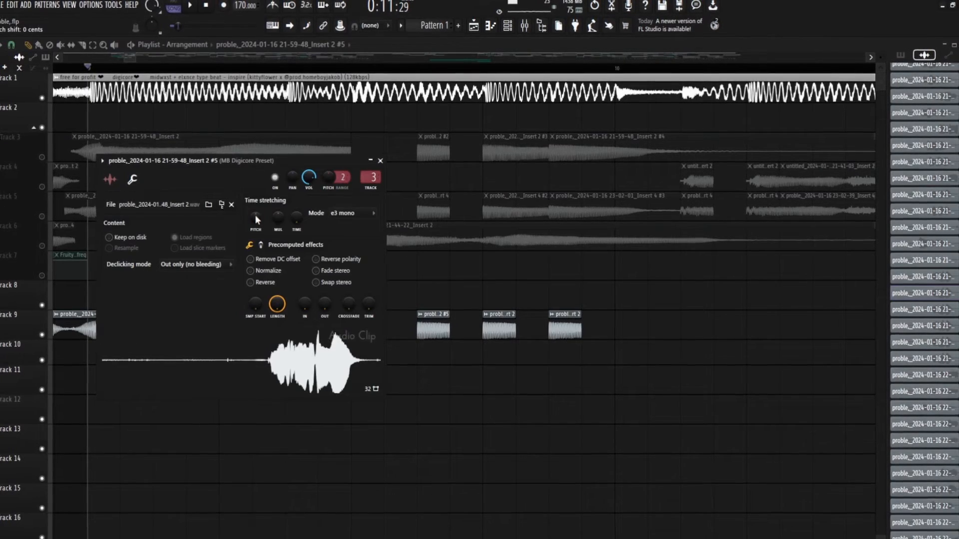
pyautogui.click(380, 160)
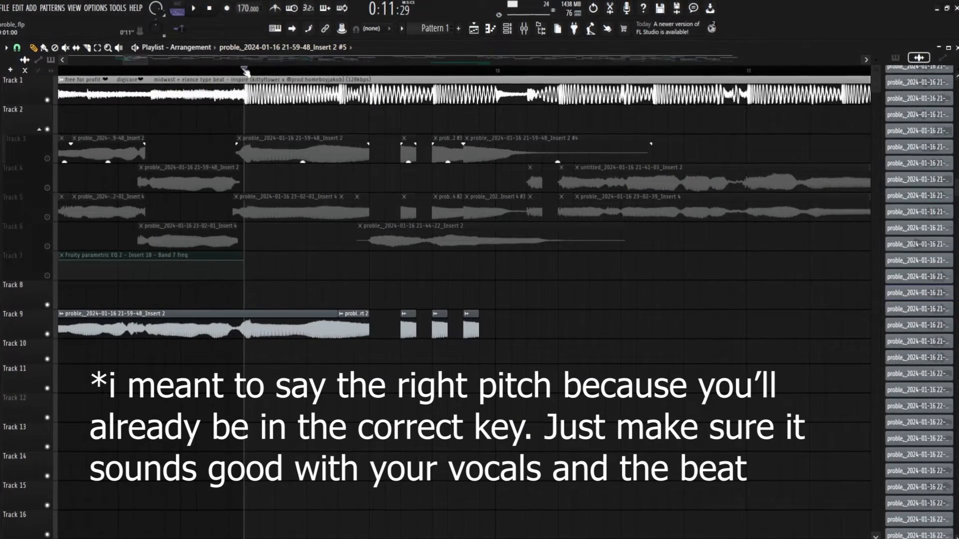
# - Play the Track 9 repeats from shortly before bar 9, and delete the stray copy placed on Track 13
pyautogui.moveTo(244, 69); pyautogui.dragTo(181, 69)
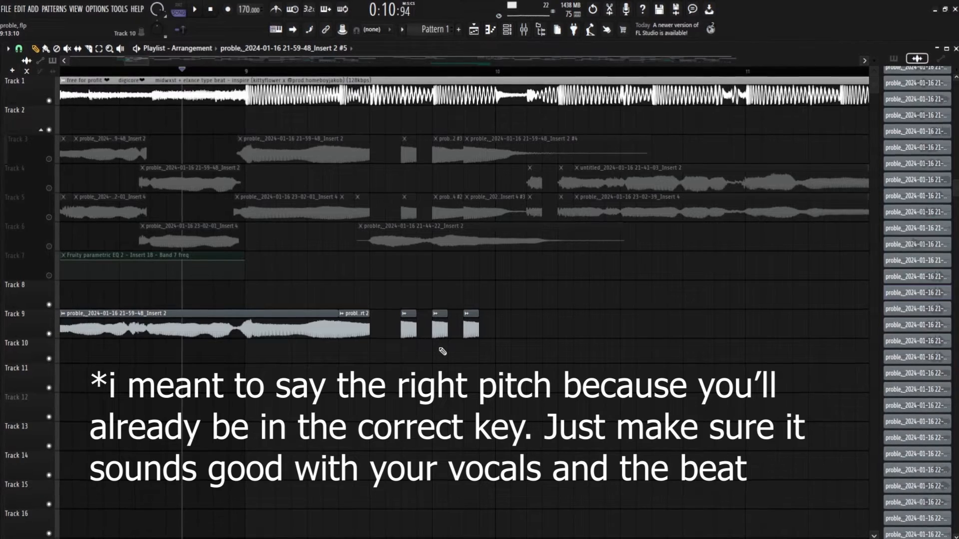
pyautogui.press('space')
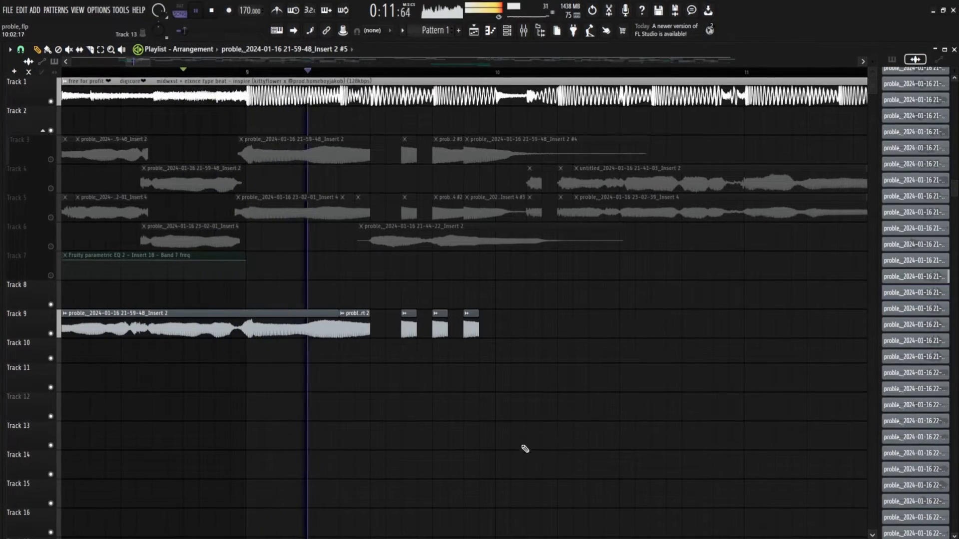
pyautogui.press('space')
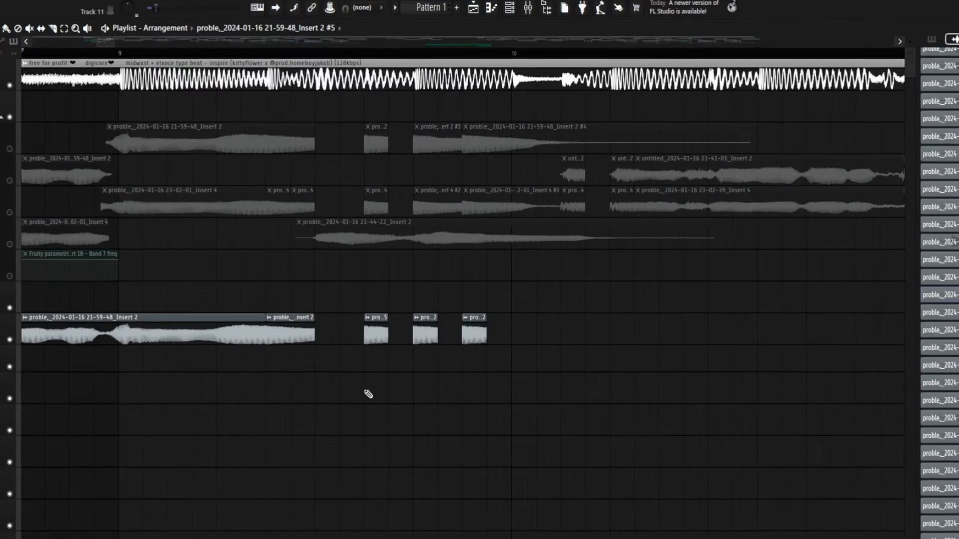
pyautogui.click(447, 451)
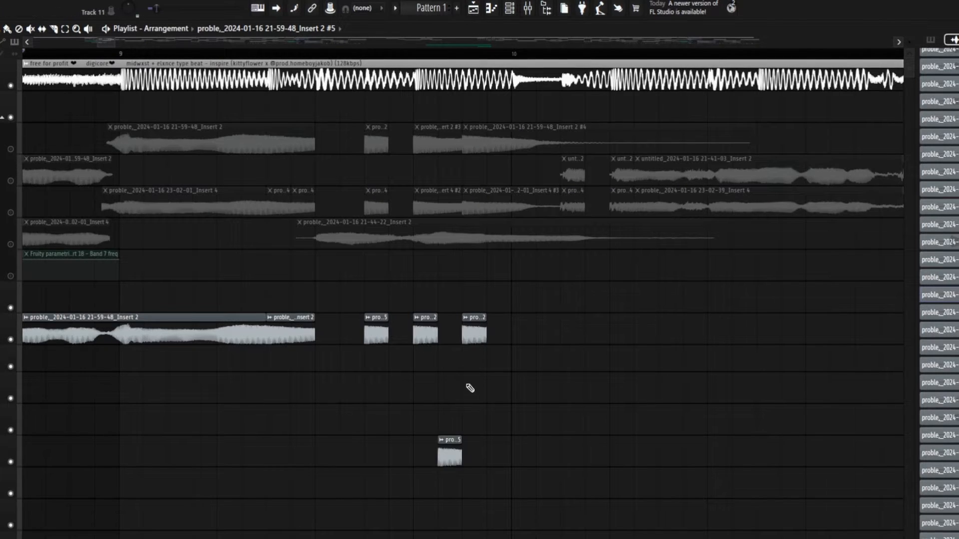
pyautogui.rightClick(446, 449)
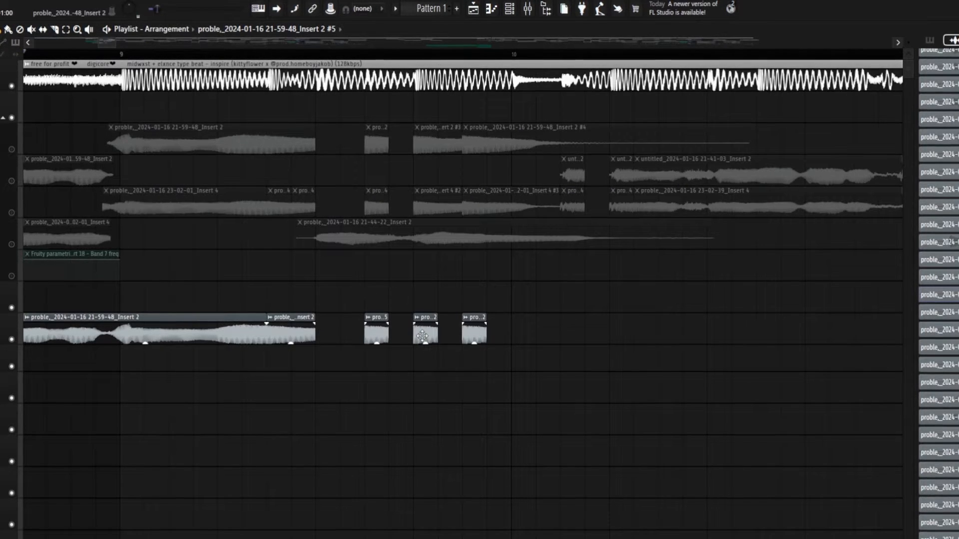
# - Make the second Track 9 repeat unique and set its time-stretching mode to e3 mono
pyautogui.click(454, 424)
pyautogui.doubleClick(428, 331)
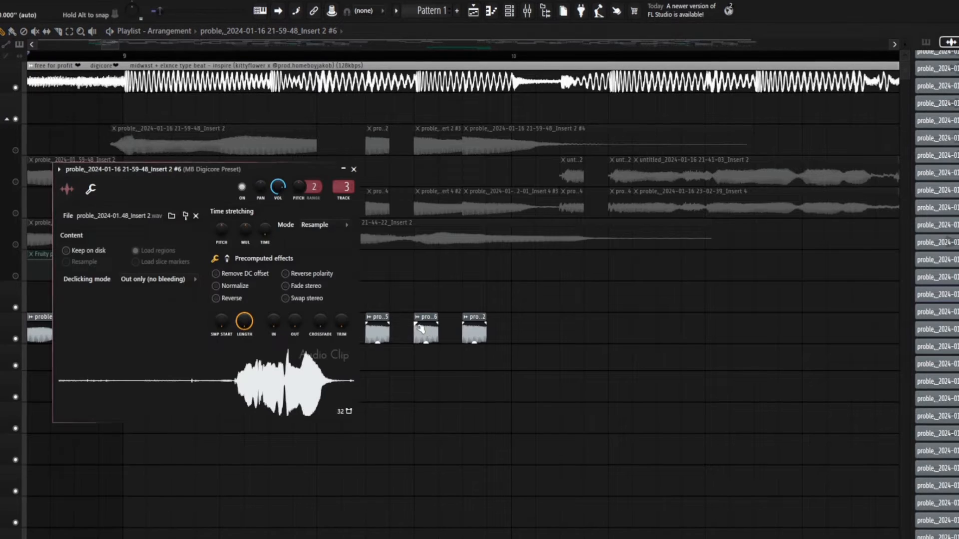
pyautogui.click(308, 297)
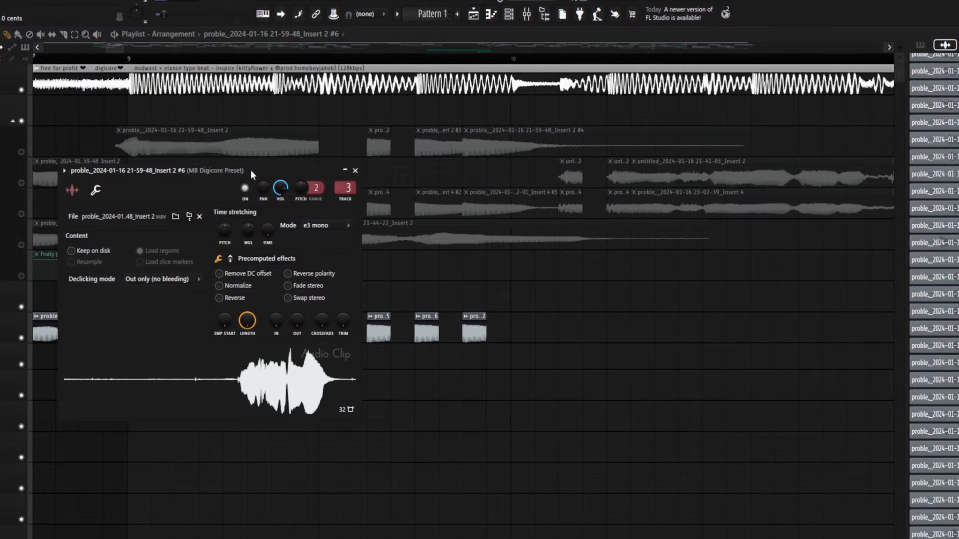
pyautogui.moveTo(251, 170); pyautogui.dragTo(250, 132)
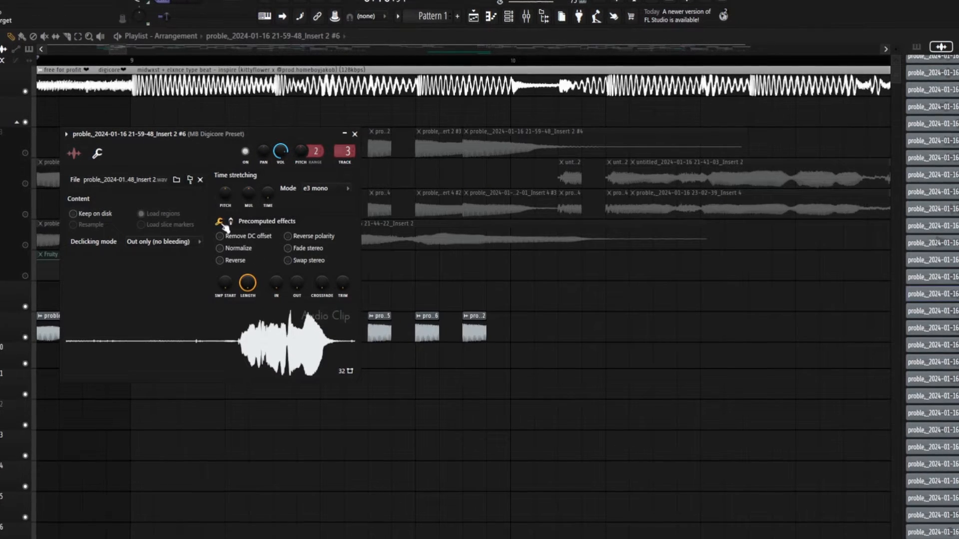
# - Raise the second Track 9 repeat's time-stretching pitch by 300 cents and play the repeats with the beat
pyautogui.moveTo(226, 192); pyautogui.dragTo(226, 182)
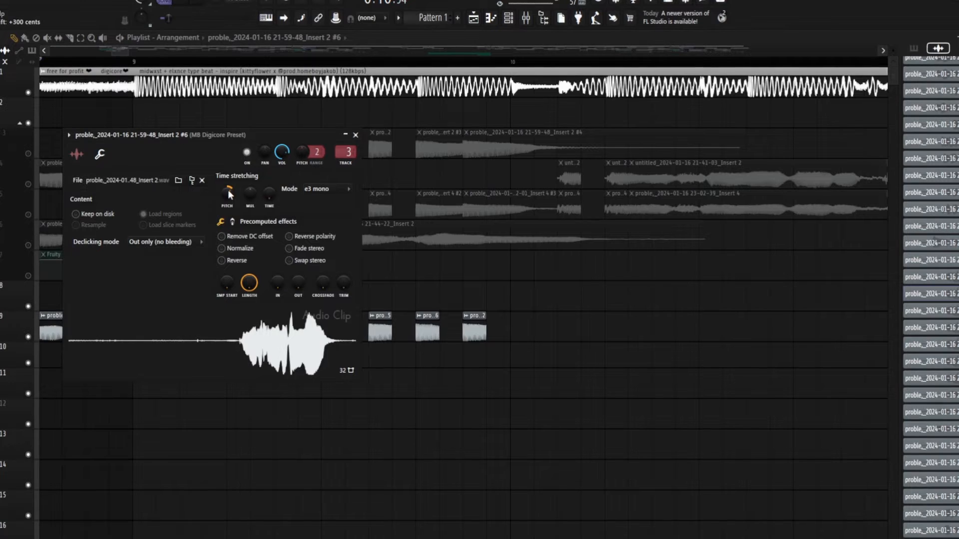
pyautogui.click(355, 135)
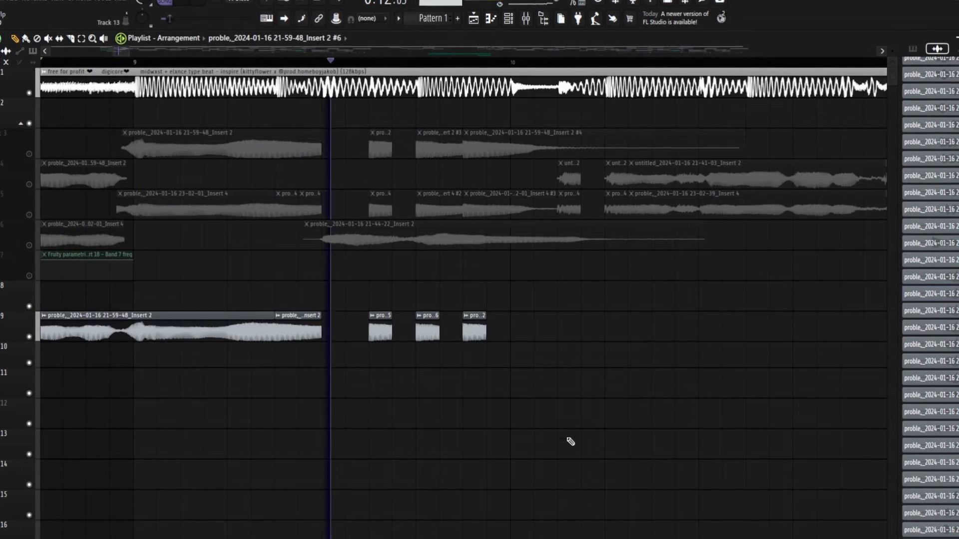
pyautogui.press('space')
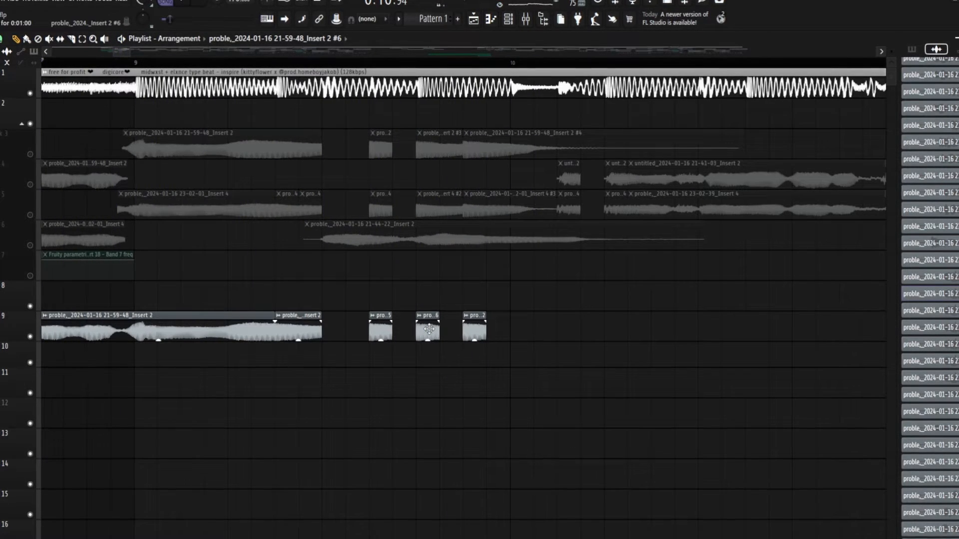
# - Check the second Track 9 repeat's pitch settings and play the pitched repeats from shortly before bar 9
pyautogui.doubleClick(433, 326)
pyautogui.moveTo(226, 192); pyautogui.dragTo(226, 182)
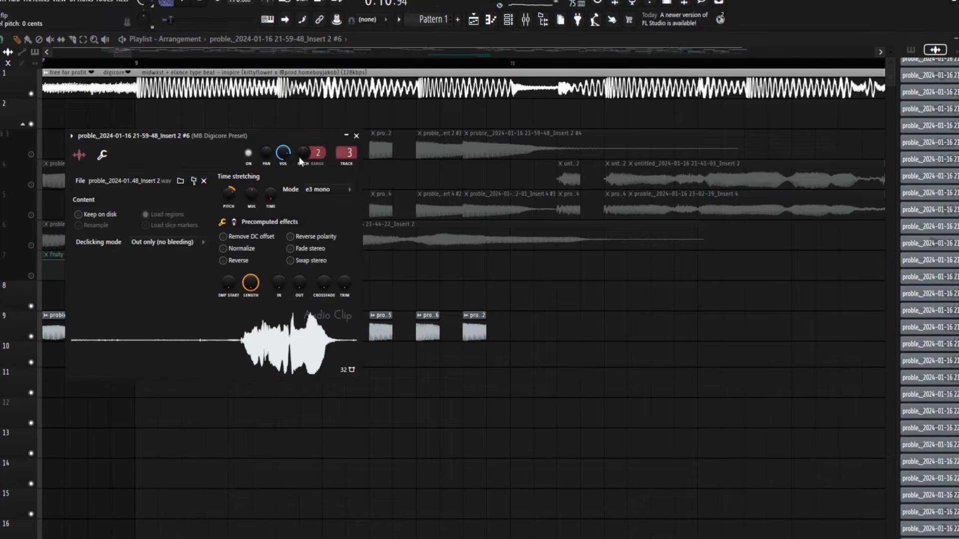
pyautogui.click(358, 136)
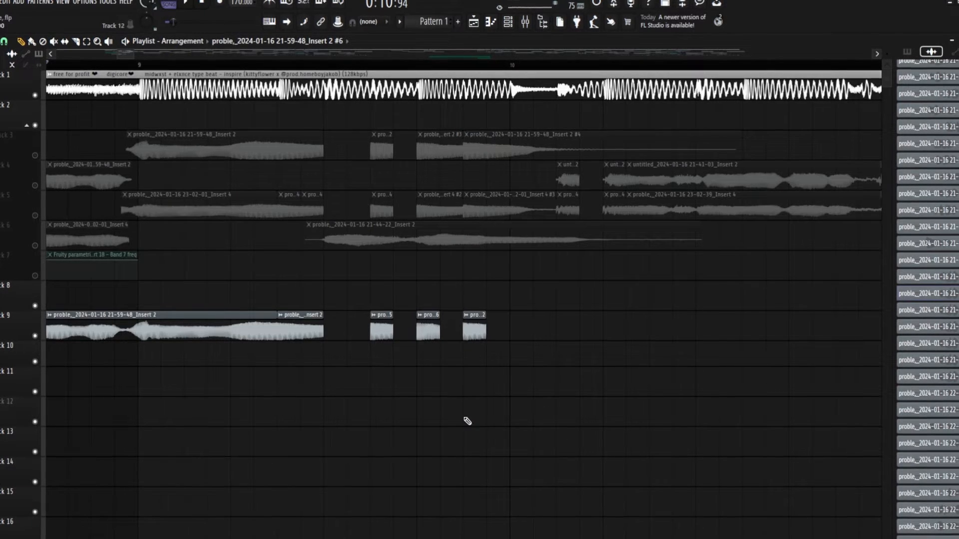
pyautogui.press('space')
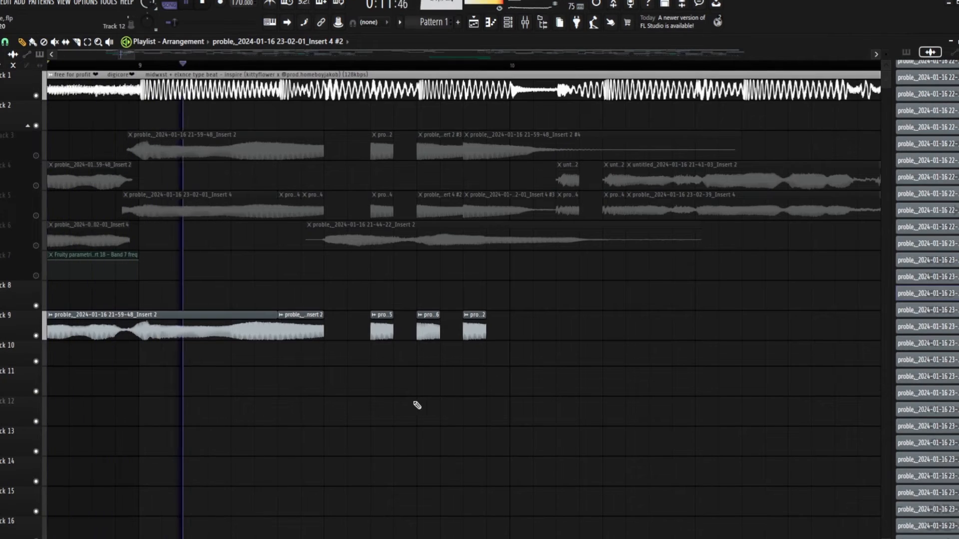
pyautogui.press('space')
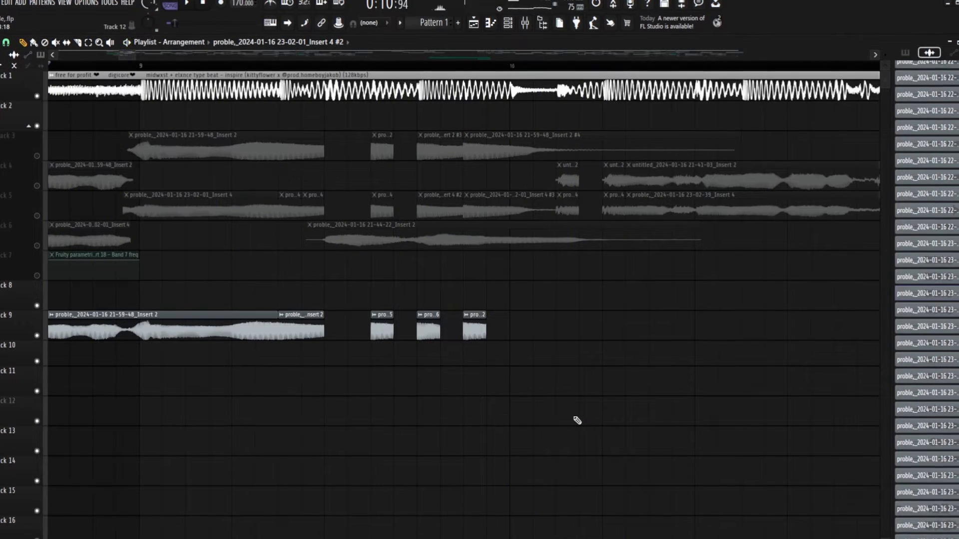
pyautogui.doubleClick(428, 331)
pyautogui.click(362, 141)
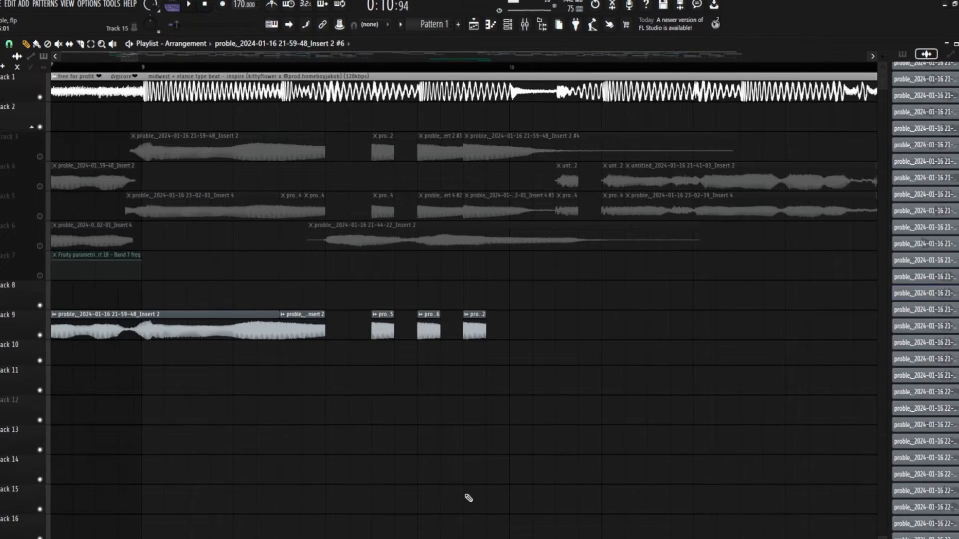
pyautogui.press('space')
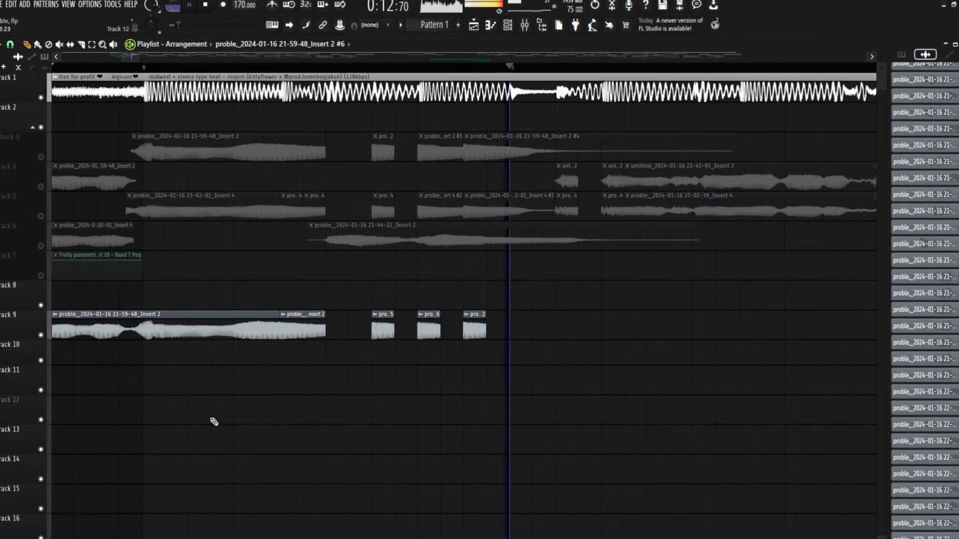
pyautogui.press('space')
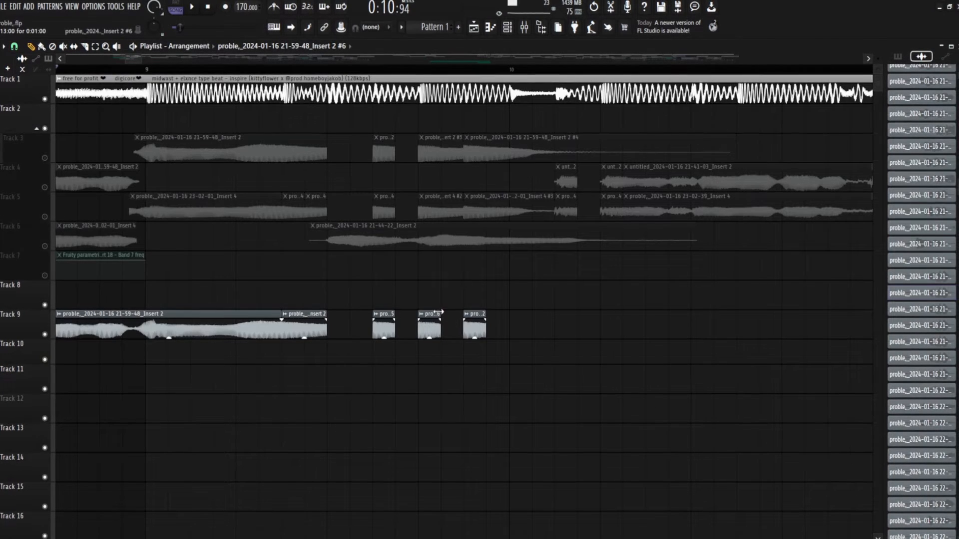
# - Lengthen the second Track 9 repeat until it meets the third one, and play the phrase from about bar 8
pyautogui.moveTo(439, 312); pyautogui.dragTo(464, 314)
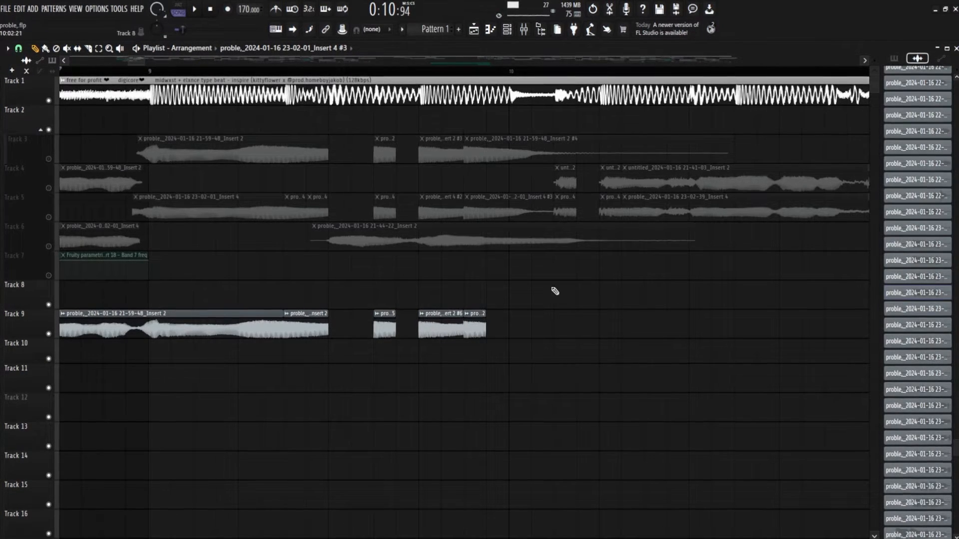
pyautogui.scroll(-5, 385, 374)
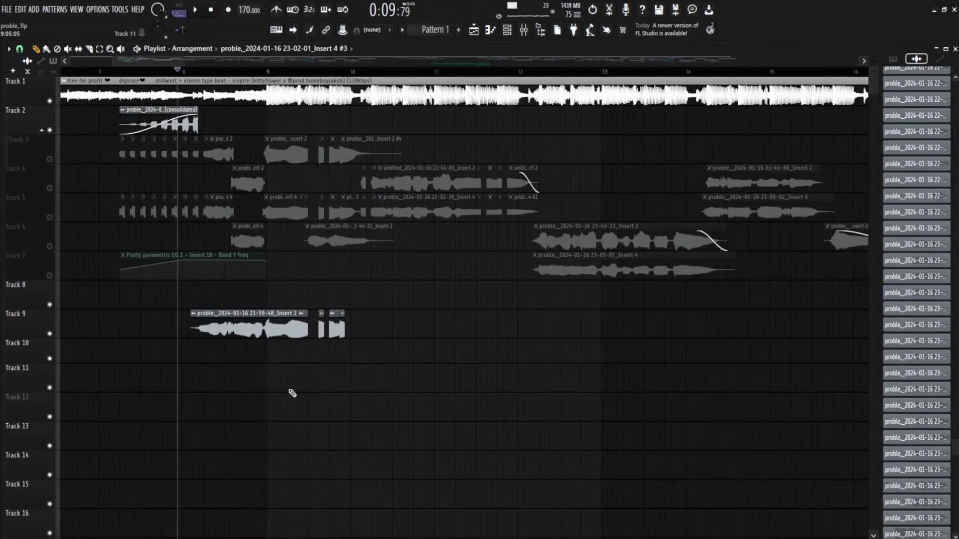
pyautogui.press('space')
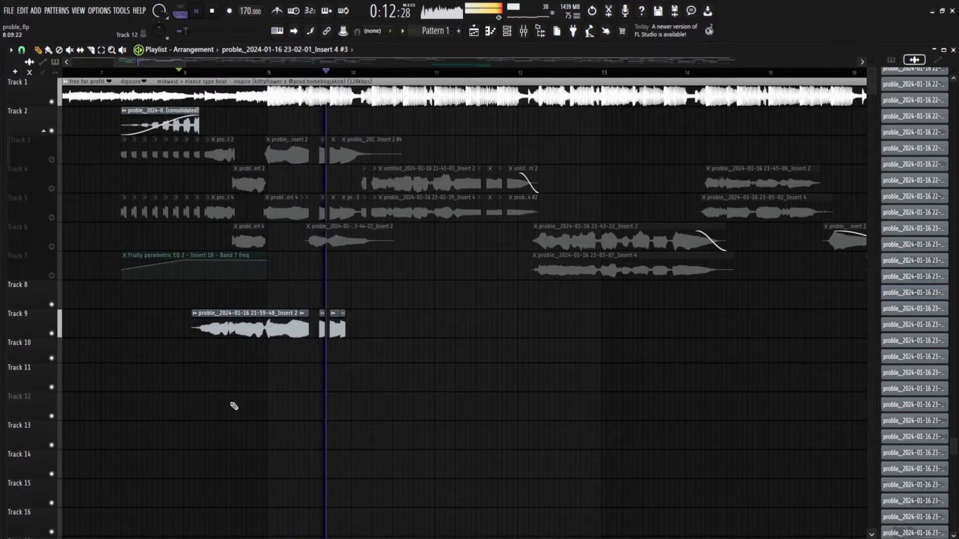
pyautogui.press('space')
# - Extend the last Track 9 repeat past bar 10 so its full vocal tail is included, and play the result
pyautogui.keyDown('ctrl'); pyautogui.scroll(5, 333, 415); pyautogui.keyUp('ctrl')
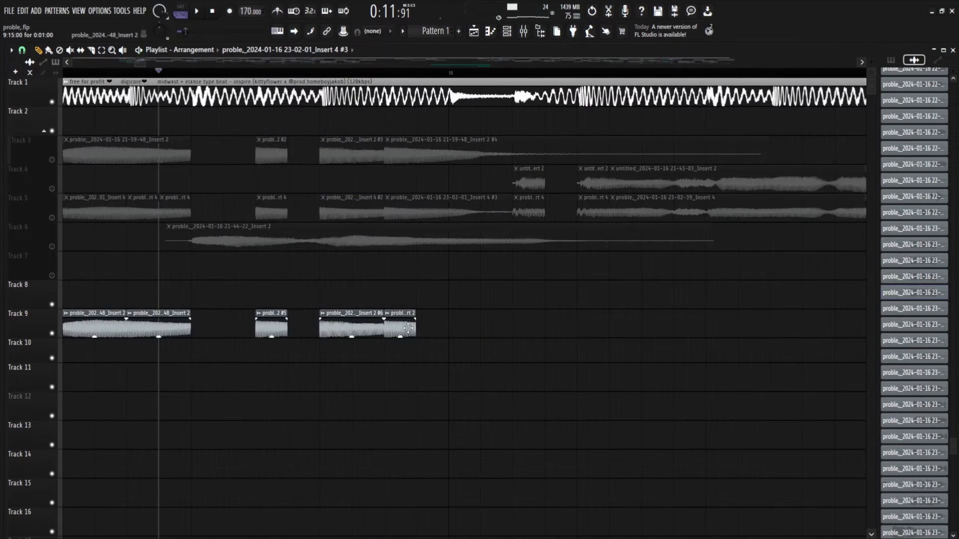
pyautogui.moveTo(413, 314); pyautogui.dragTo(526, 373)
pyautogui.press('space')
pyautogui.keyDown('ctrl'); pyautogui.scroll(-4, 668, 420); pyautogui.keyUp('ctrl')
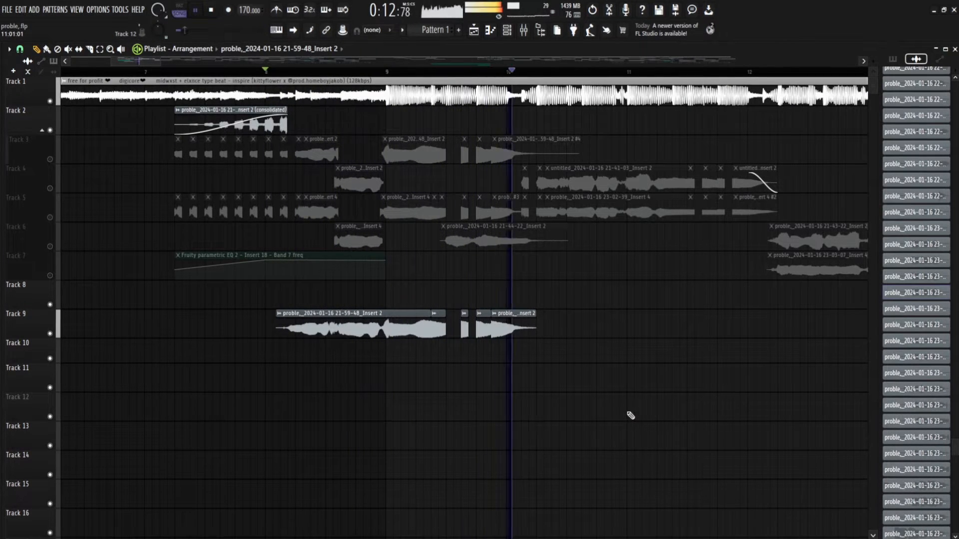
pyautogui.press('space')
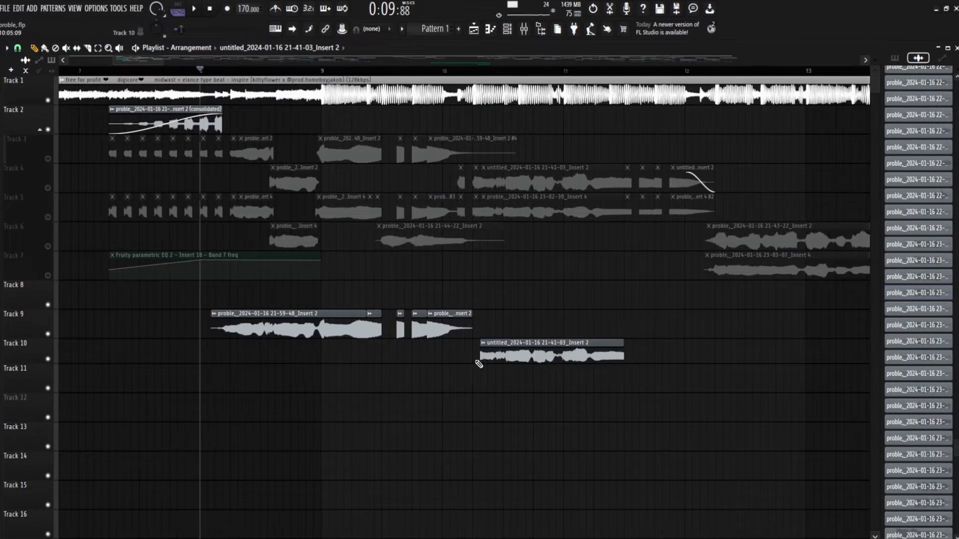
# - Extend the Track 10 vocal clip at both ends, starting slightly earlier after bar 10 and ending shortly before bar 12
pyautogui.moveTo(479, 361); pyautogui.dragTo(463, 379)
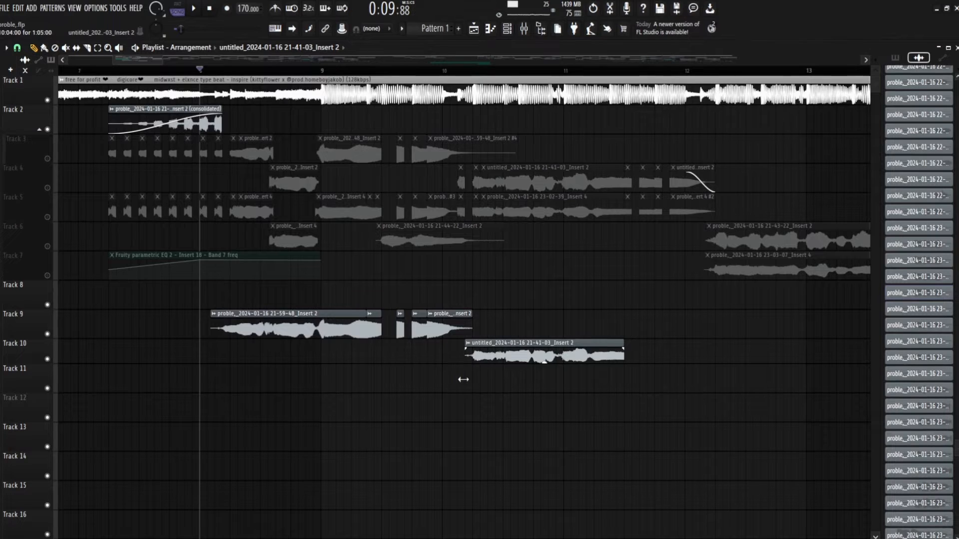
pyautogui.moveTo(622, 341); pyautogui.dragTo(666, 396)
pyautogui.scroll(4, 482, 390)
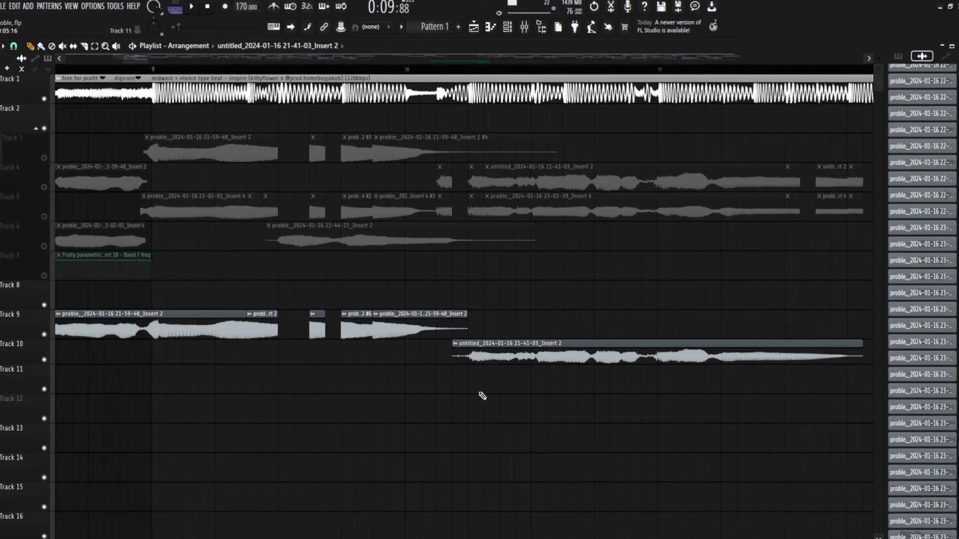
# - Slice the start of the Track 10 vocal at two points on the grid, and delete the quiet lead-in piece
pyautogui.scroll(4, 492, 418)
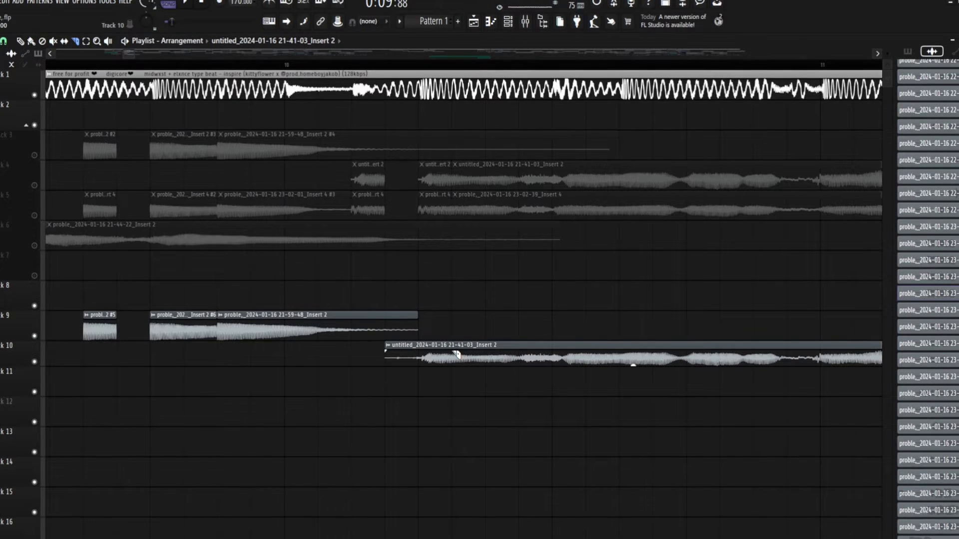
pyautogui.moveTo(457, 353); pyautogui.dragTo(461, 402)
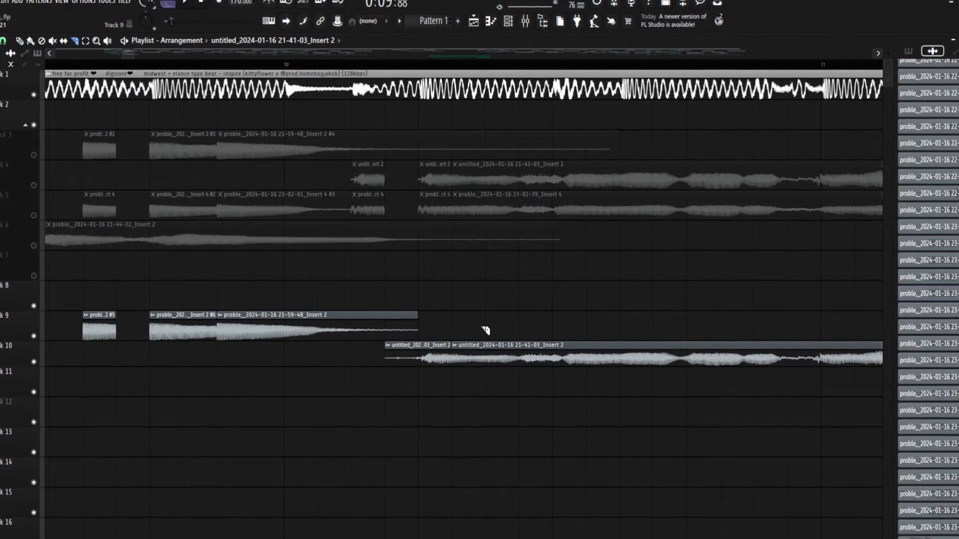
pyautogui.moveTo(421, 371); pyautogui.dragTo(427, 343)
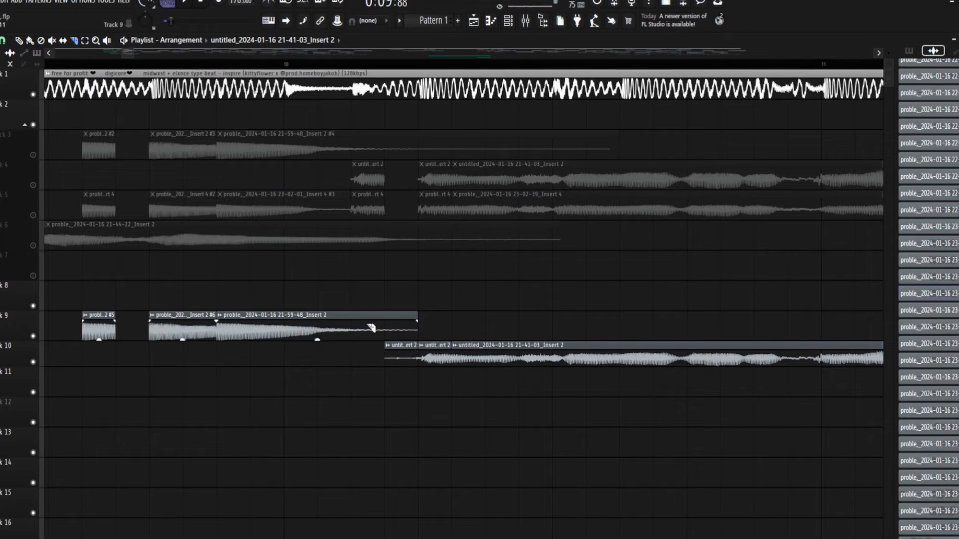
pyautogui.rightClick(409, 360)
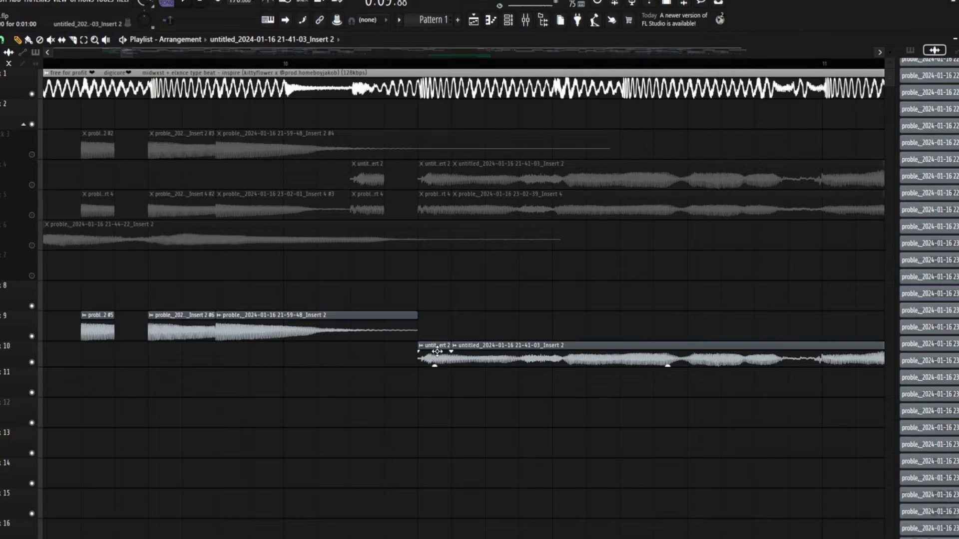
# - Copy the short first slice of the Track 10 vocal ahead of itself, leaving a slice-length gap, and play the phrase
pyautogui.keyDown('shift'); pyautogui.moveTo(437, 351); pyautogui.dragTo(369, 349); pyautogui.keyUp('shift')
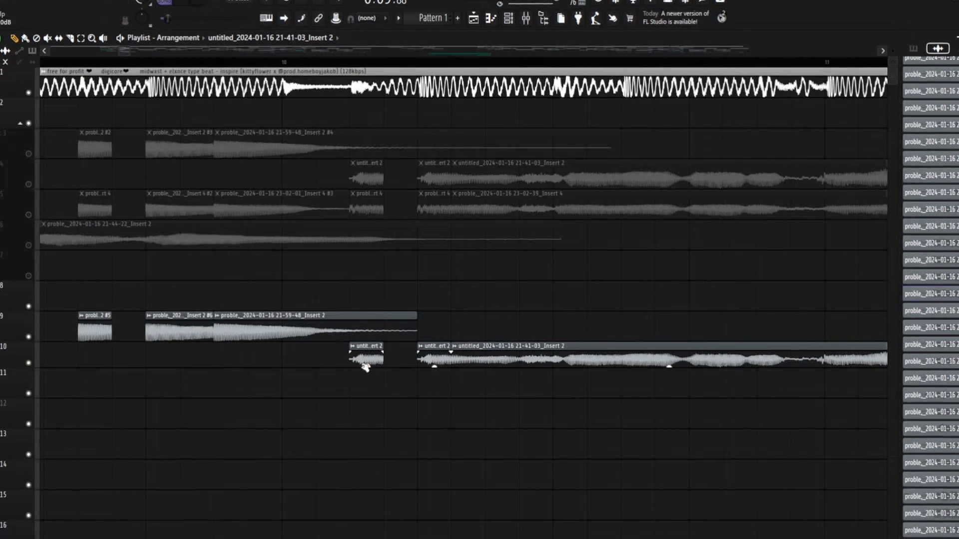
pyautogui.moveTo(365, 356); pyautogui.dragTo(161, 358)
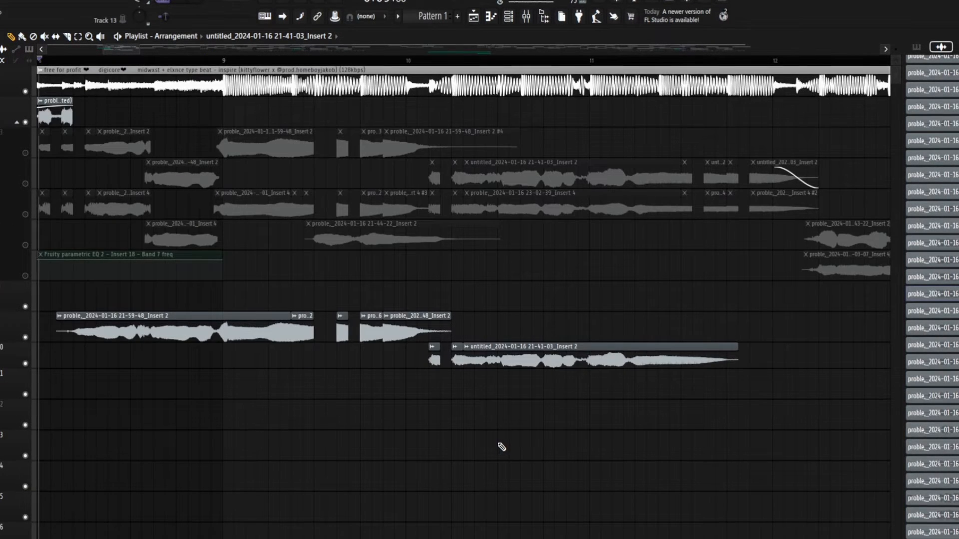
pyautogui.press('space')
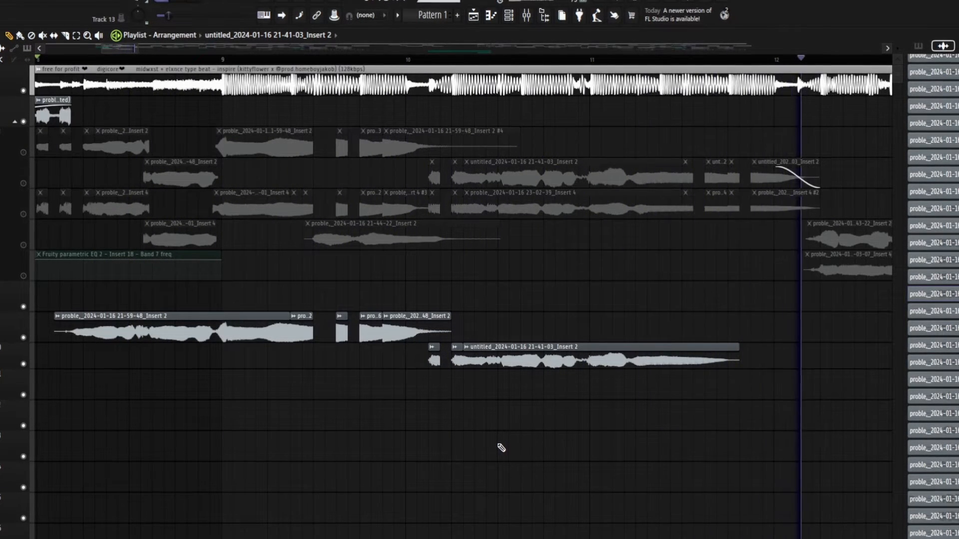
pyautogui.press('space')
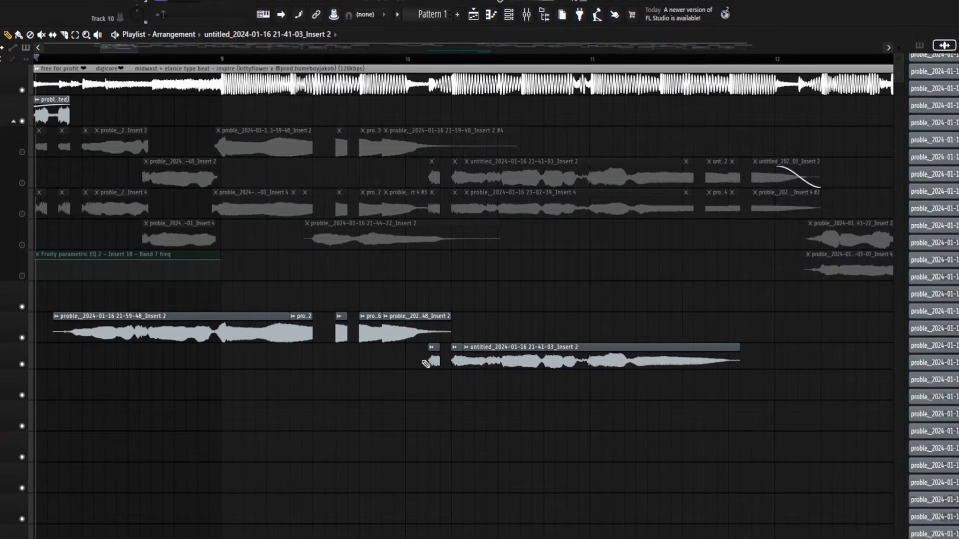
# - Mute Track 9 and play the stutter slices on Tracks 10 and 11 from about bar 25
pyautogui.scroll(-4, 426, 363)
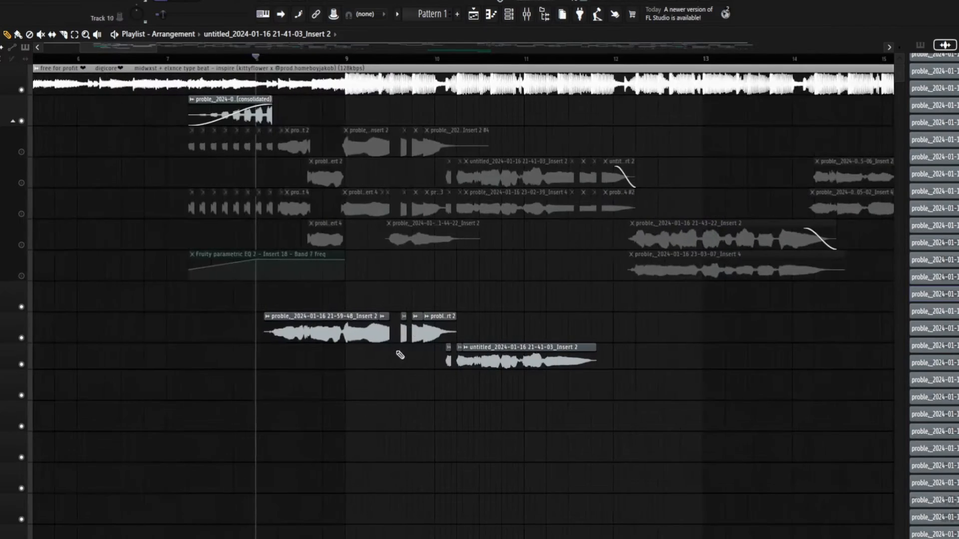
pyautogui.scroll(2, 588, 339)
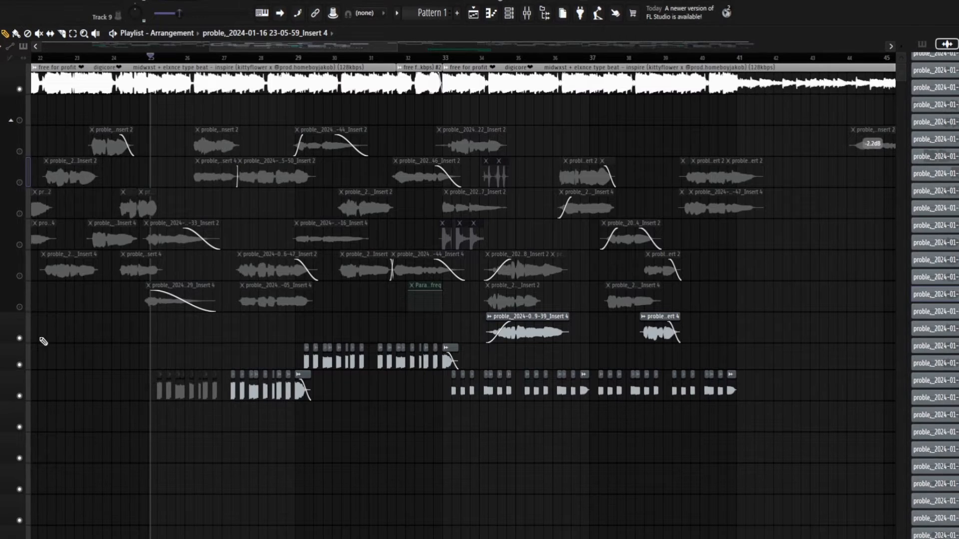
pyautogui.click(20, 338)
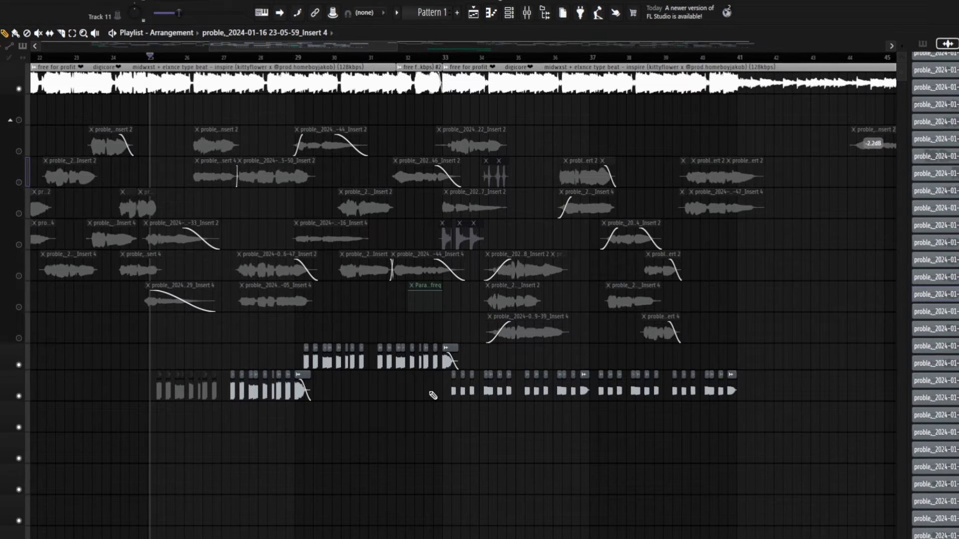
pyautogui.click(146, 56)
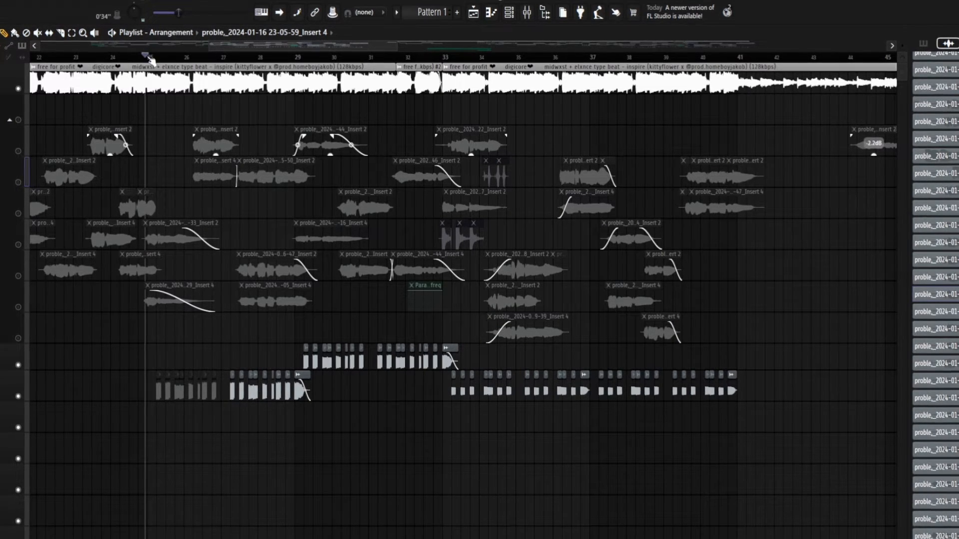
pyautogui.click(148, 56)
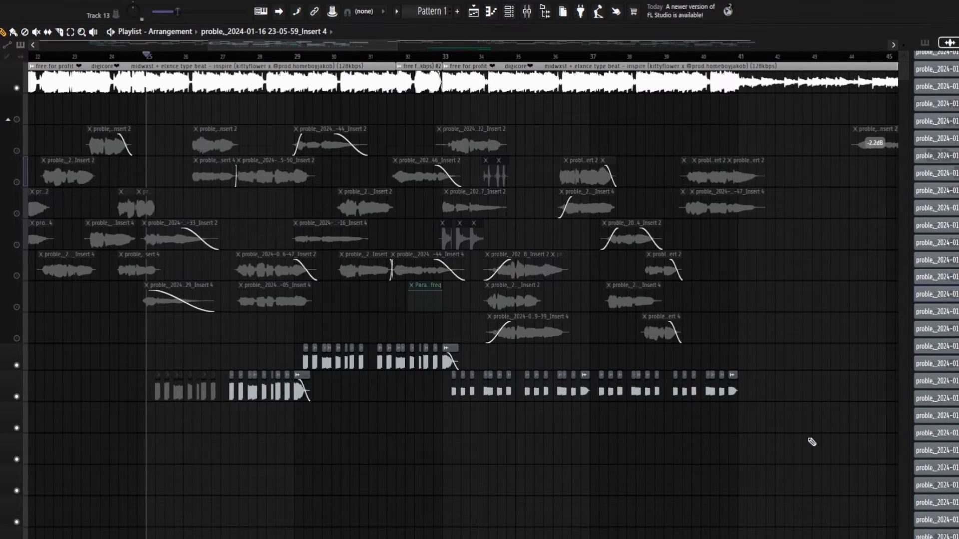
pyautogui.press('space')
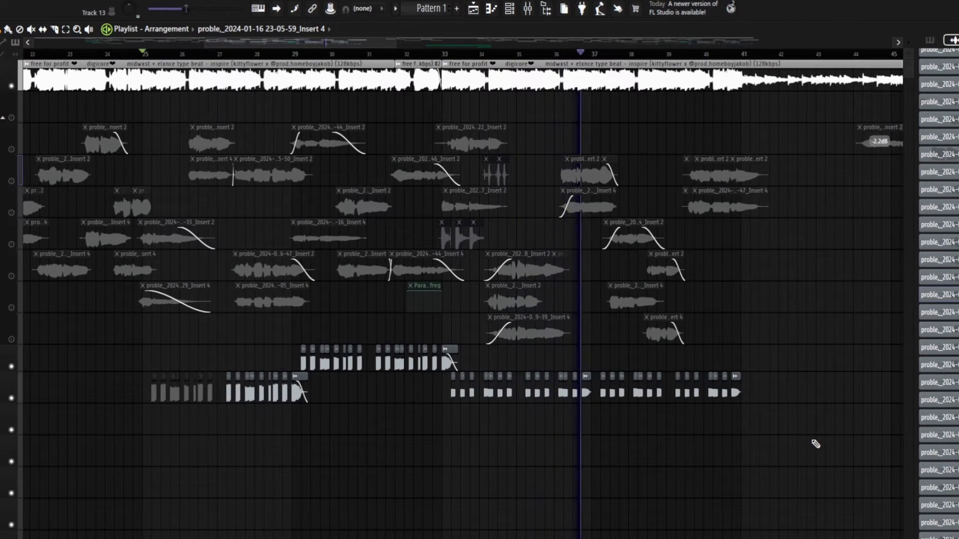
pyautogui.press('space')
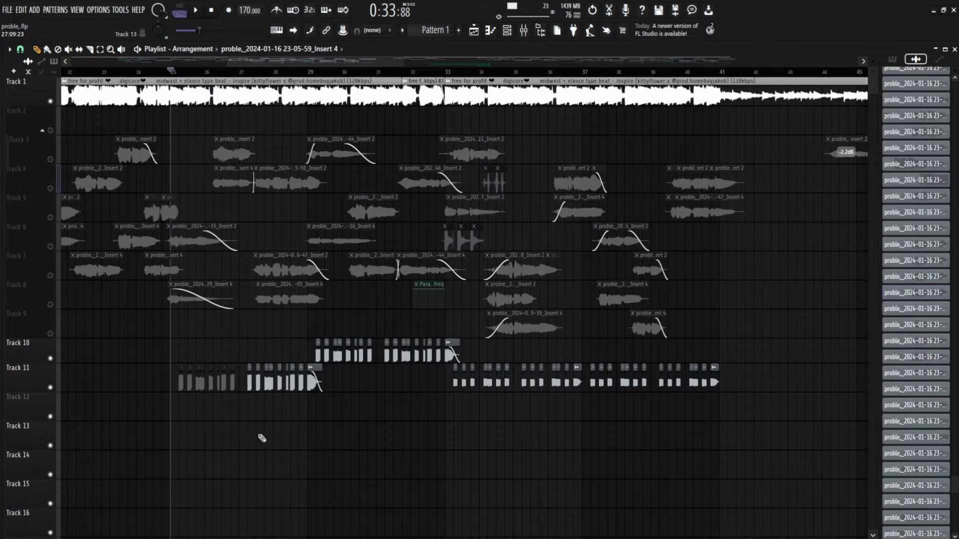
pyautogui.moveTo(249, 383); pyautogui.dragTo(248, 452)
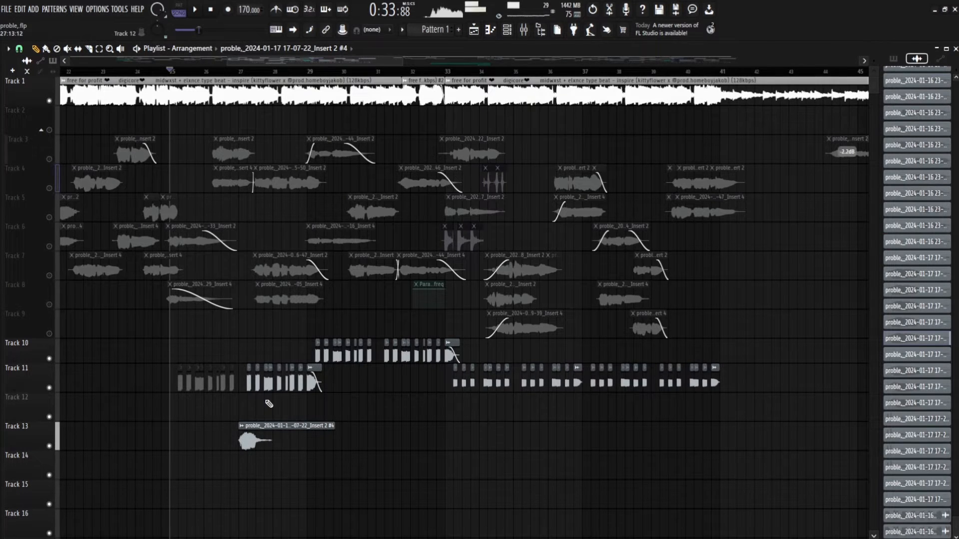
pyautogui.rightClick(315, 444)
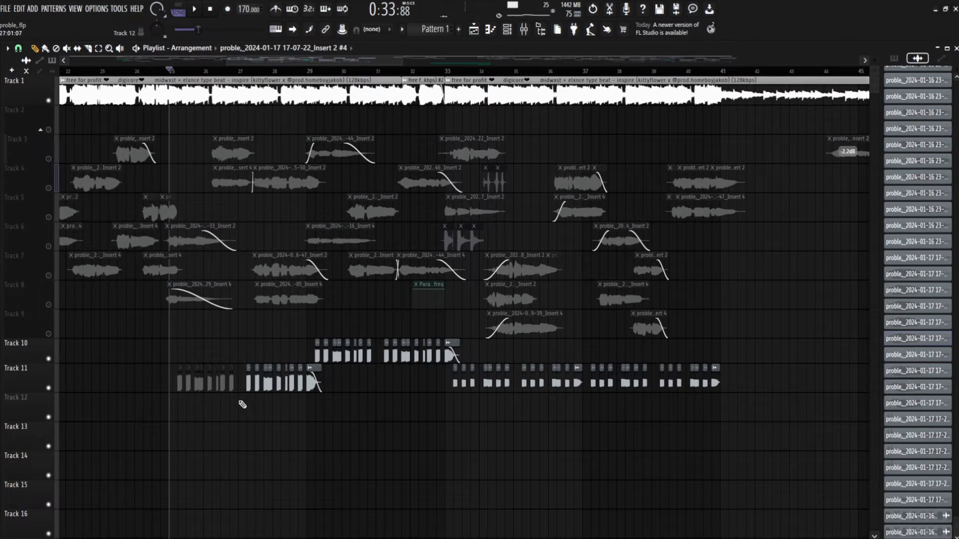
# - Preview the first two active vocal slices on Track 11 just after bar 27
pyautogui.keyDown('ctrl'); pyautogui.scroll(5, 252, 397); pyautogui.keyUp('ctrl')
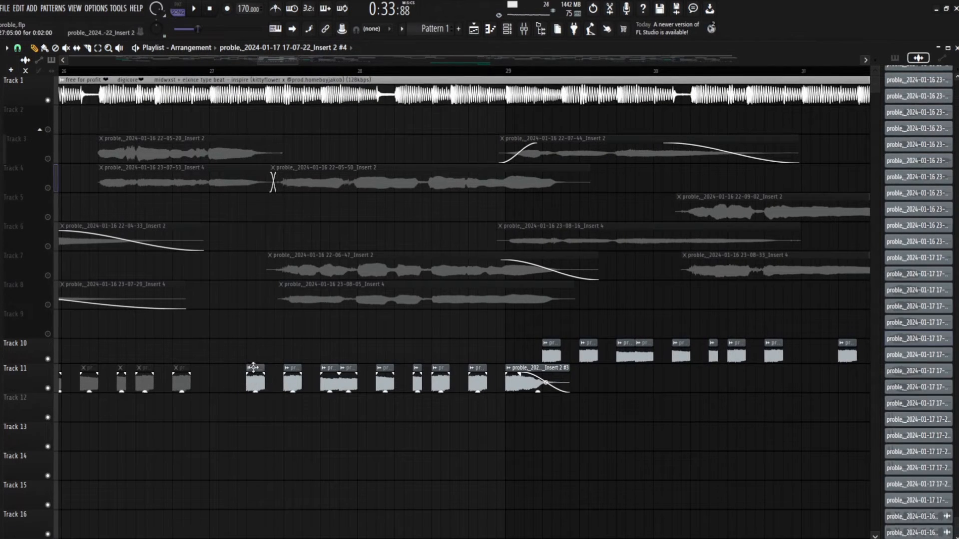
pyautogui.keyDown('alt'); pyautogui.rightClick(258, 382); pyautogui.keyUp('alt')
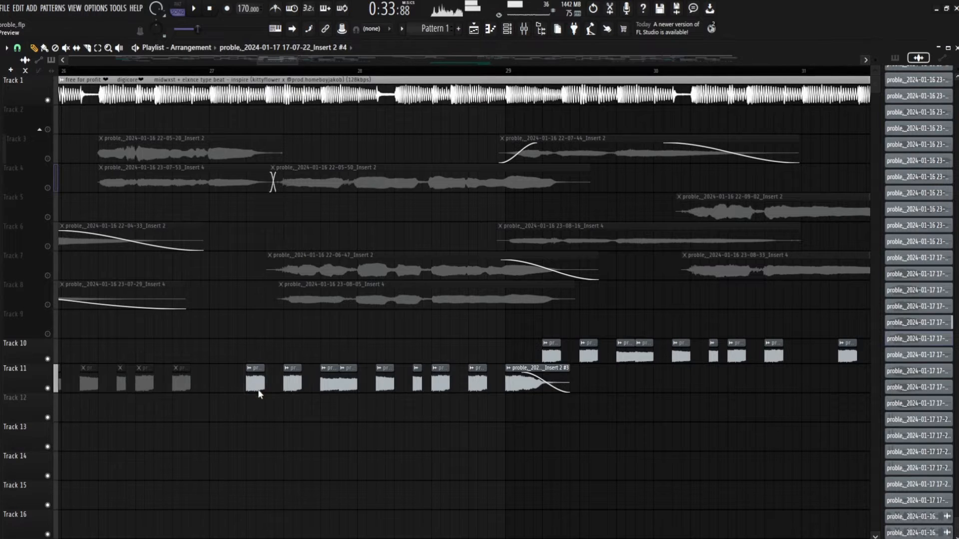
pyautogui.keyDown('alt'); pyautogui.rightClick(300, 384); pyautogui.keyUp('alt')
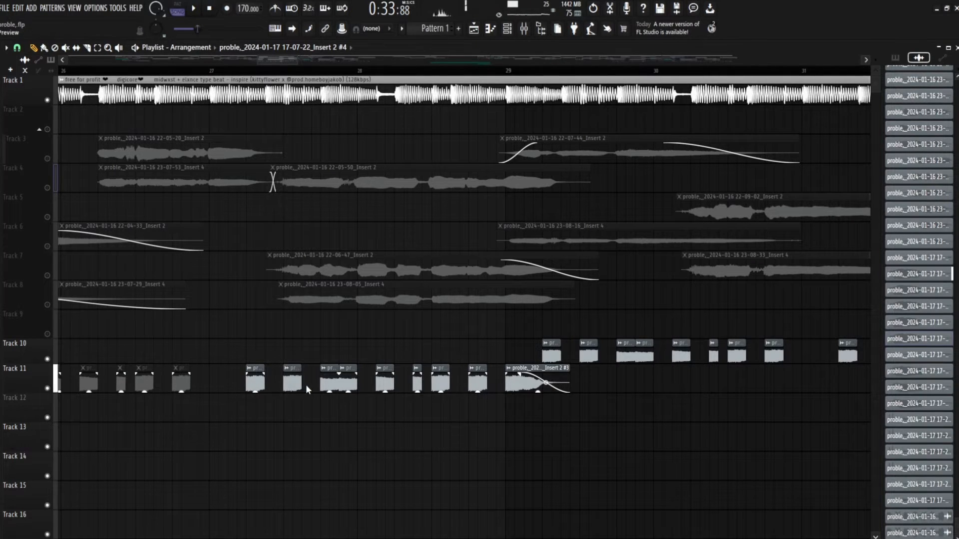
# - Inspect the time-stretching pitch setting of the first, second and fourth active slices on Track 11 after bar 27
pyautogui.doubleClick(251, 382)
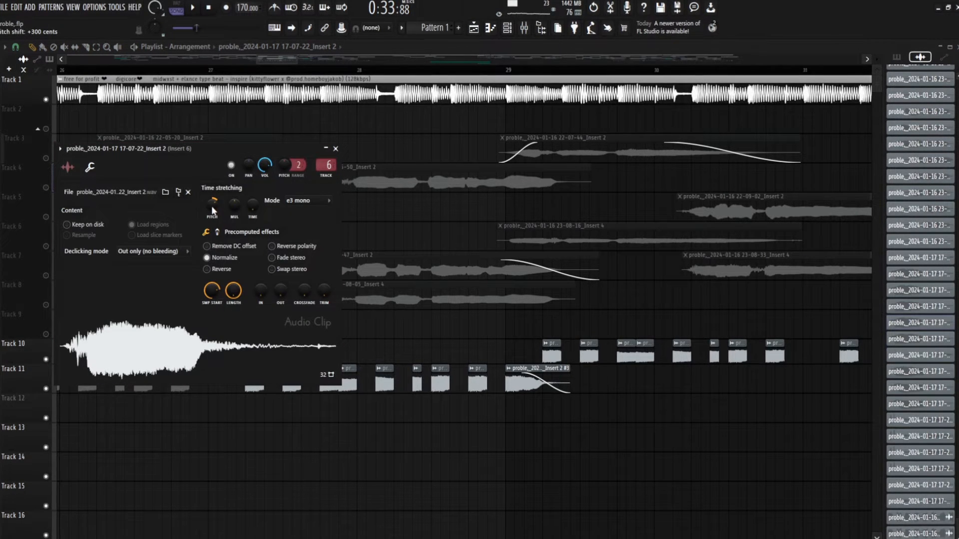
pyautogui.click(336, 148)
pyautogui.doubleClick(291, 382)
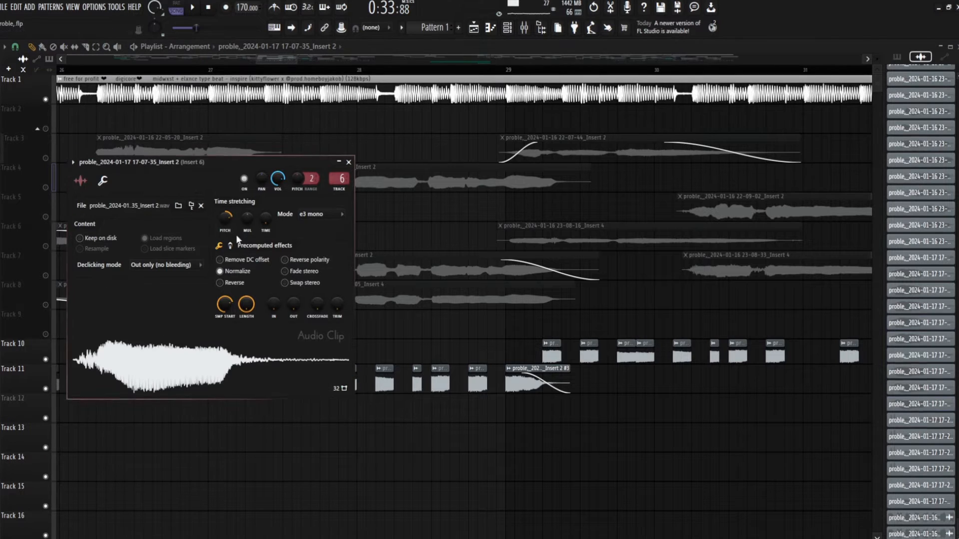
pyautogui.click(349, 163)
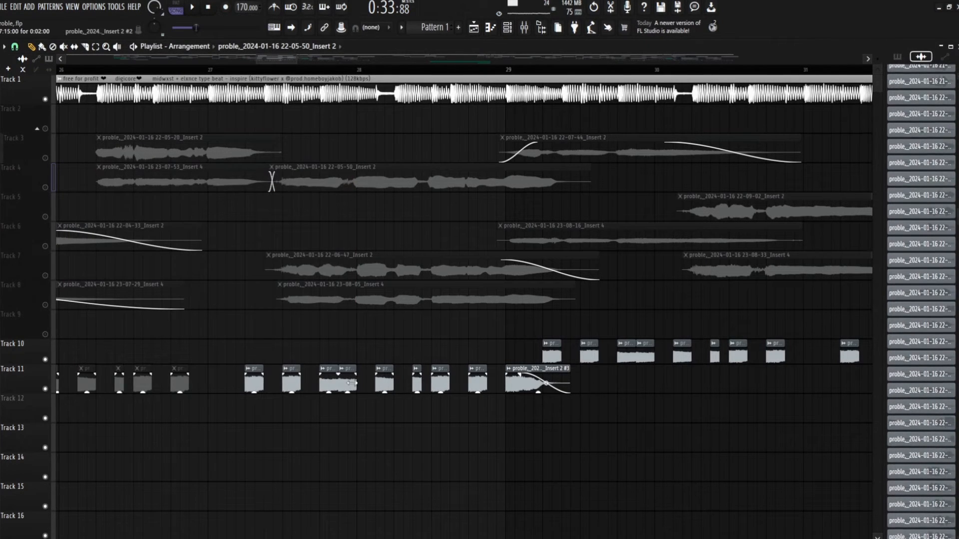
pyautogui.doubleClick(349, 383)
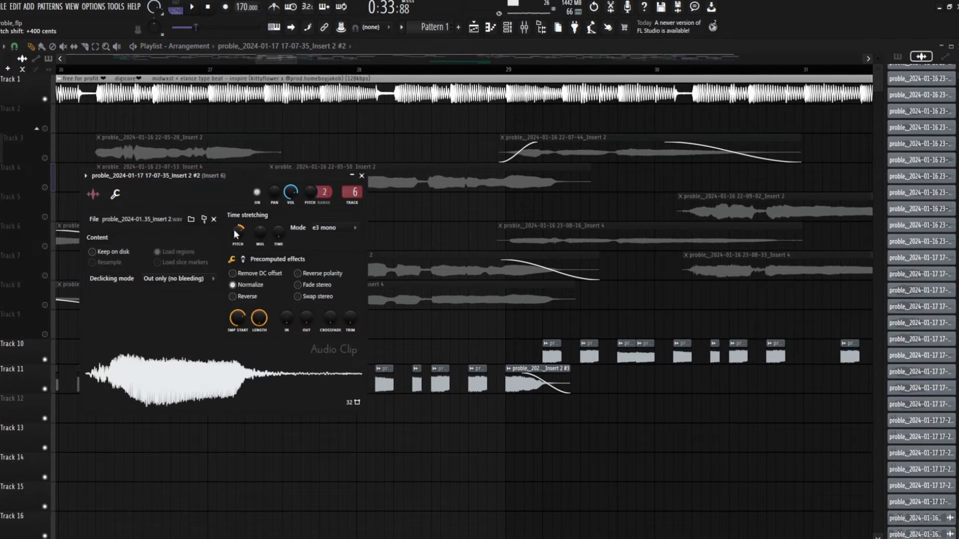
pyautogui.click(361, 175)
# - Shorten the third Track 13 slice to two steps, move the fourth slice directly against its end, and play the pattern
pyautogui.scroll(-4, 348, 484)
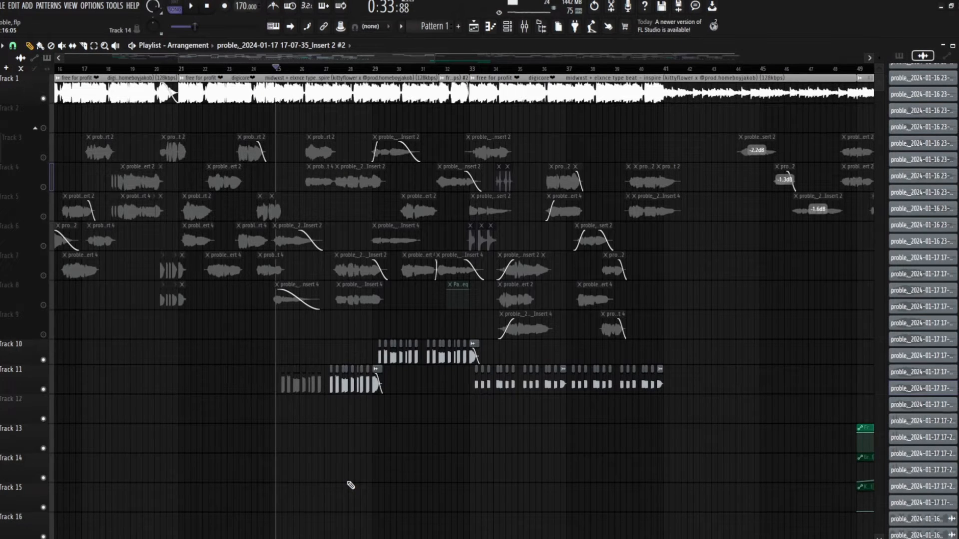
pyautogui.scroll(5, 329, 447)
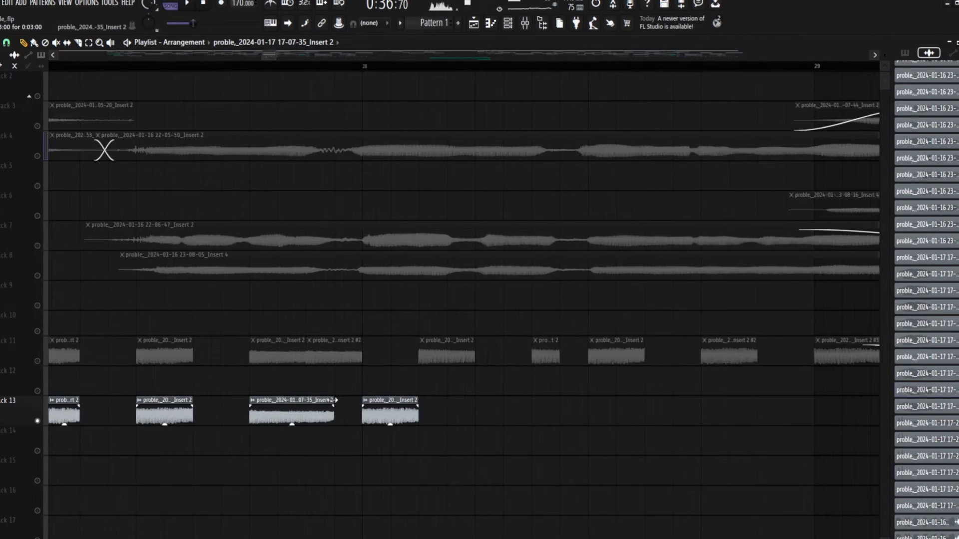
pyautogui.moveTo(334, 398); pyautogui.dragTo(306, 394)
pyautogui.moveTo(394, 413); pyautogui.dragTo(338, 410)
pyautogui.press('space')
pyautogui.scroll(-5, 355, 473)
pyautogui.scroll(1, 354, 475)
pyautogui.scroll(1, 355, 476)
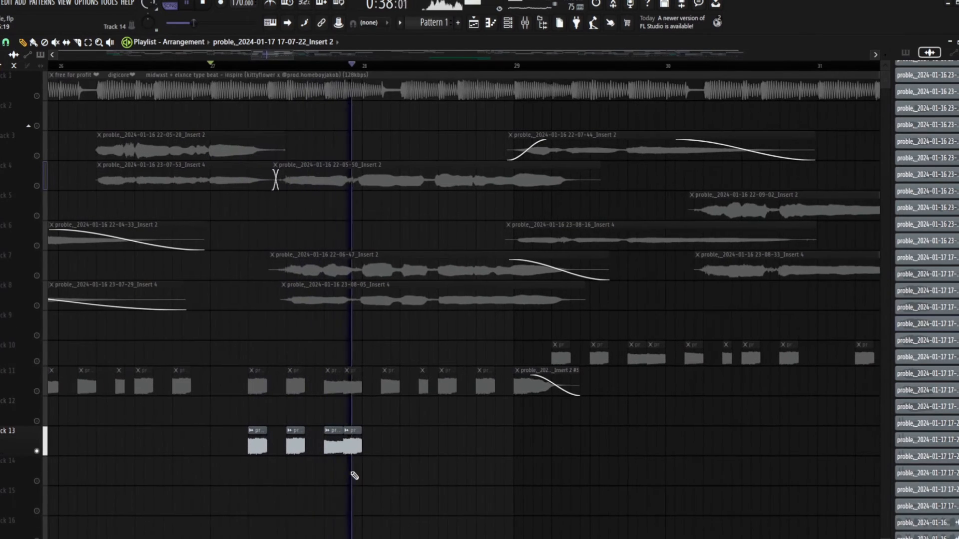
pyautogui.press('space')
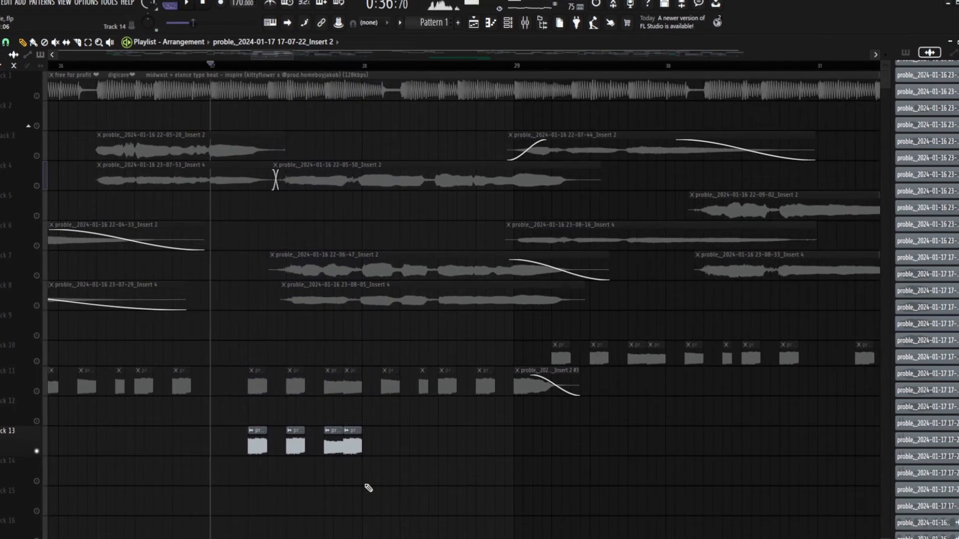
# - Delete the last Track 13 slice, undo the deletion, and replay the four-slice pattern
pyautogui.rightClick(353, 440)
pyautogui.hotkey('ctrl', 'z')
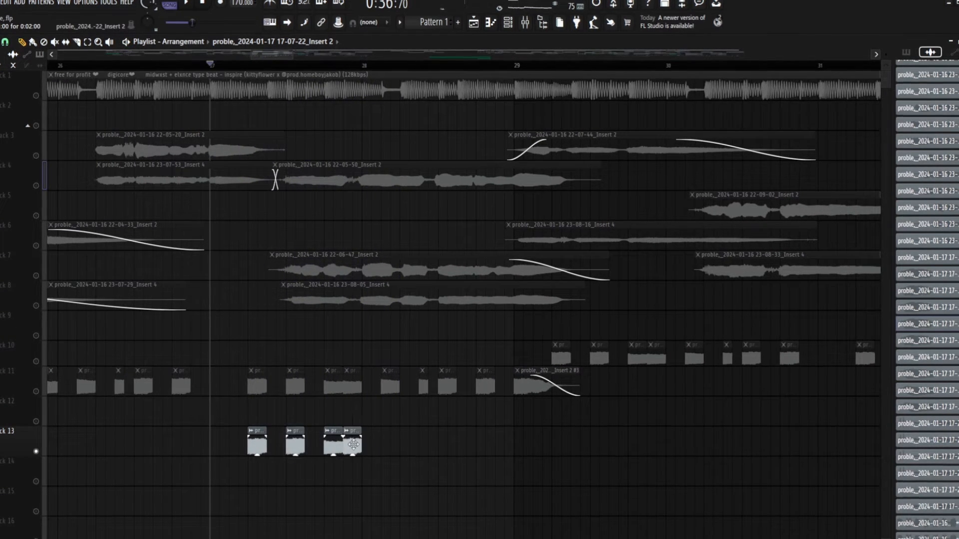
pyautogui.press('space')
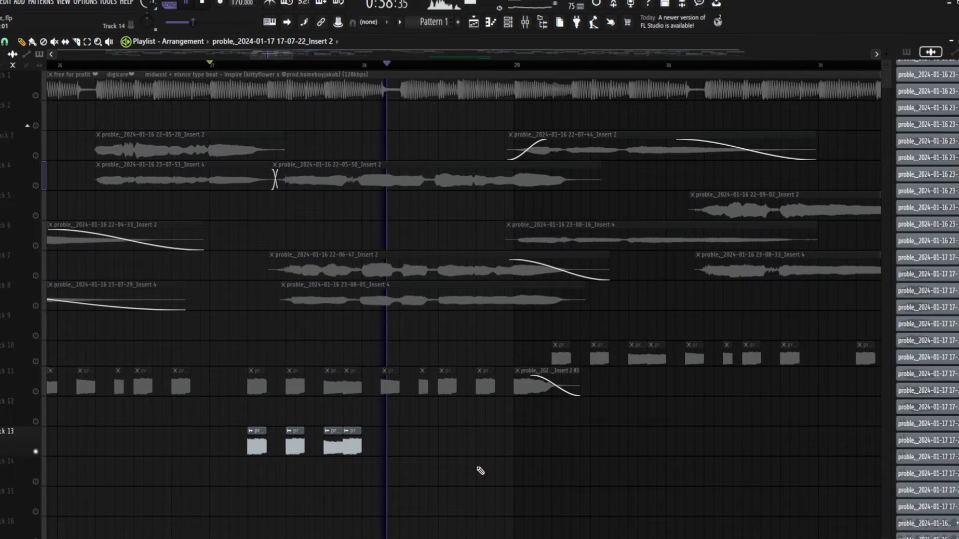
pyautogui.press('space')
# - Delete the last Track 13 slice and copy the third slice into the gap between the first two
pyautogui.rightClick(356, 442)
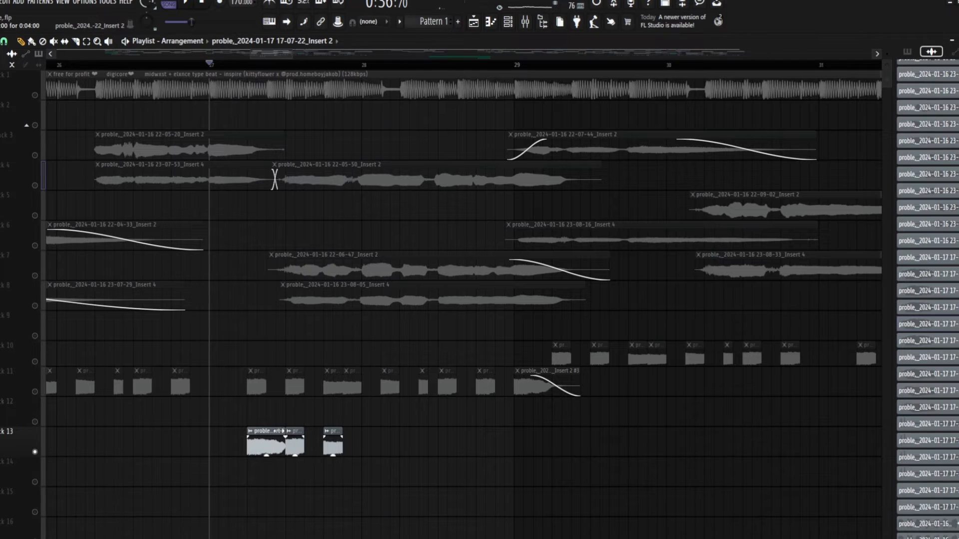
pyautogui.scroll(5, 259, 432)
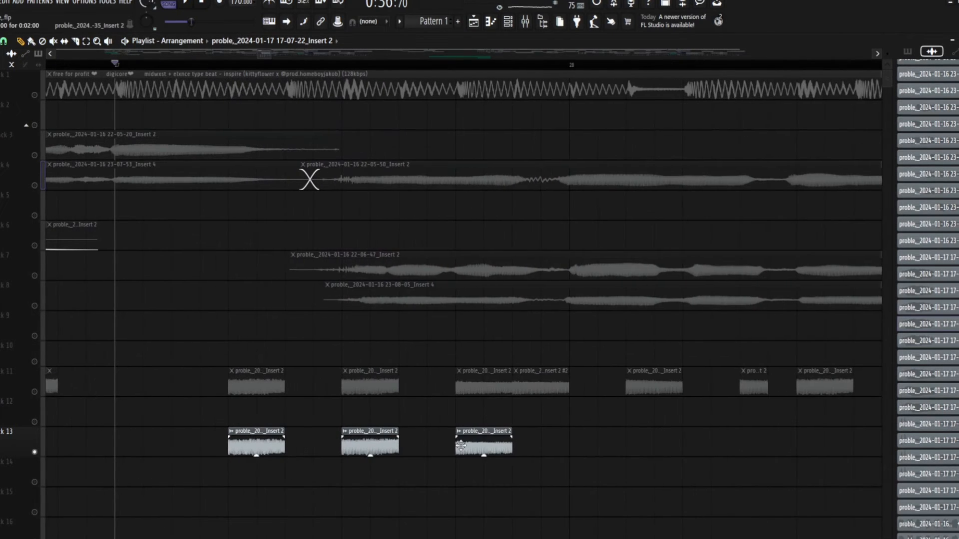
pyautogui.moveTo(482, 448); pyautogui.dragTo(315, 452)
pyautogui.press('space')
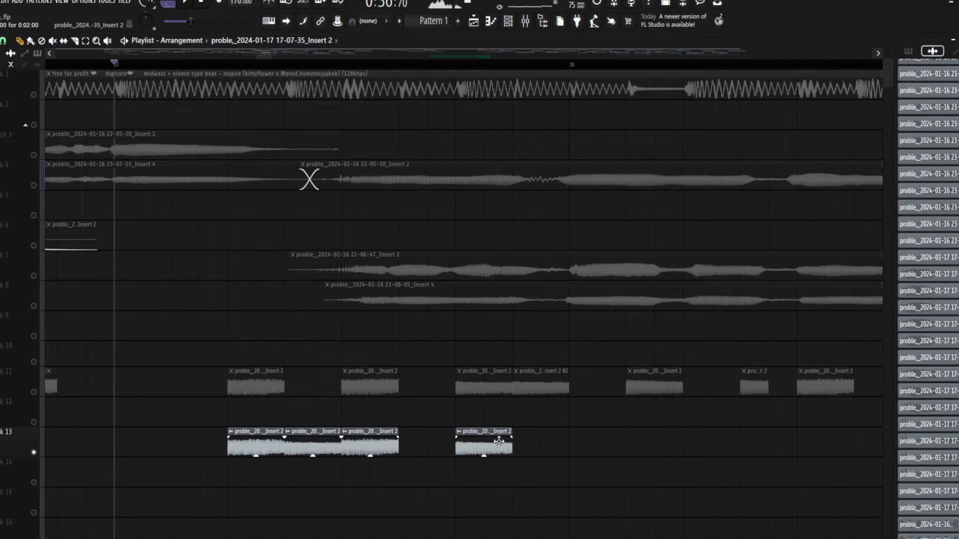
# - Copy the 17-07-22 slice on Track 13 directly after the last slice, and play the five-slice pattern
pyautogui.moveTo(352, 452); pyautogui.dragTo(523, 452)
pyautogui.scroll(-4, 545, 500)
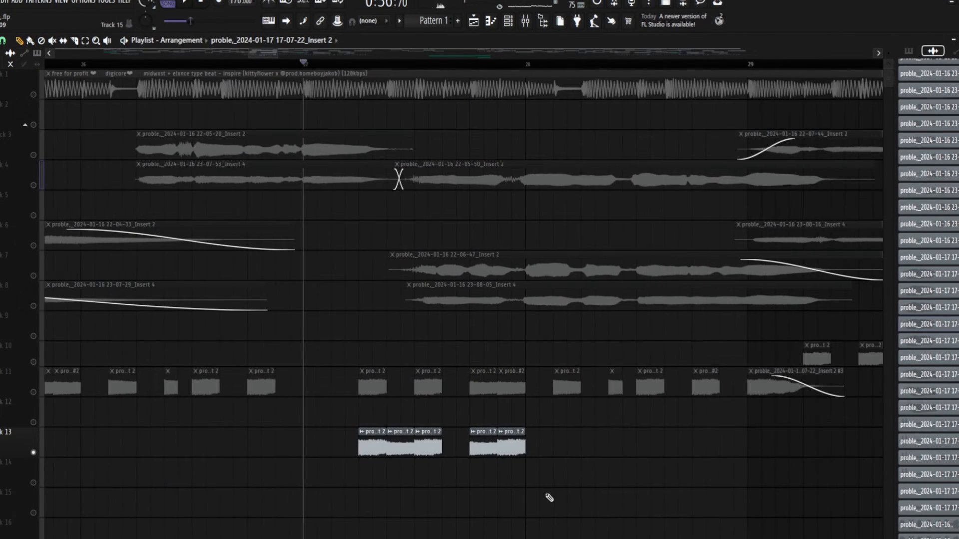
pyautogui.press('space')
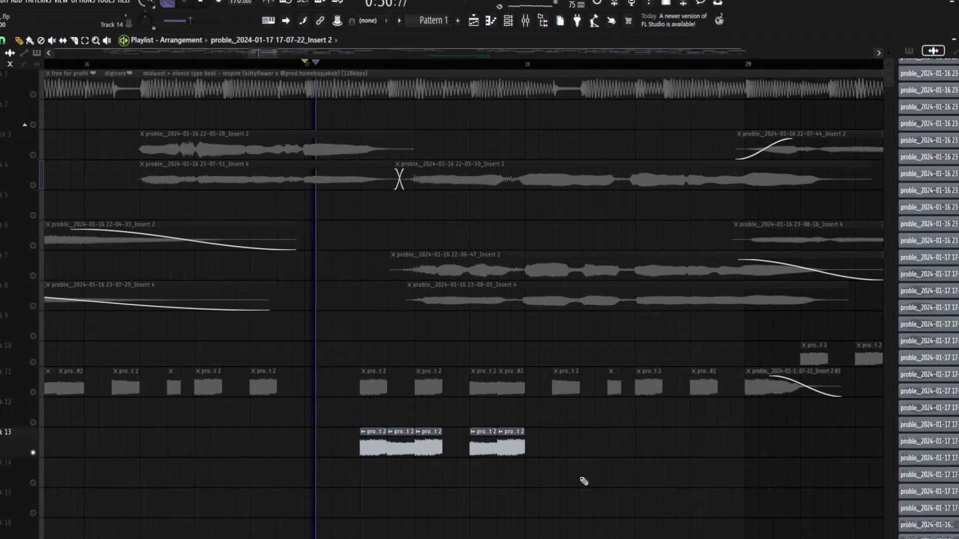
pyautogui.press('space')
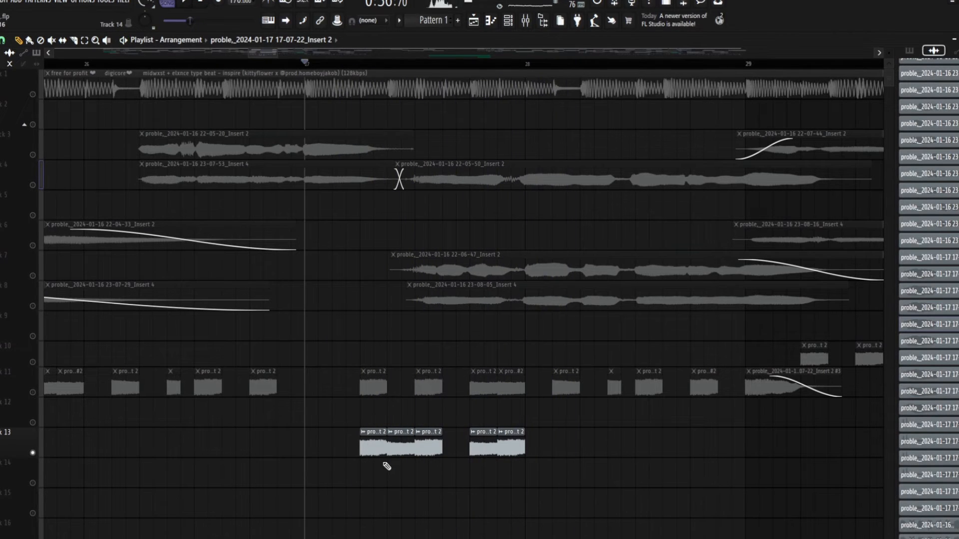
# - Replace the last Track 13 slice with a half-length 17-07-35 slice, repeat it at bar 28, and play the pattern
pyautogui.moveTo(515, 432); pyautogui.dragTo(597, 458)
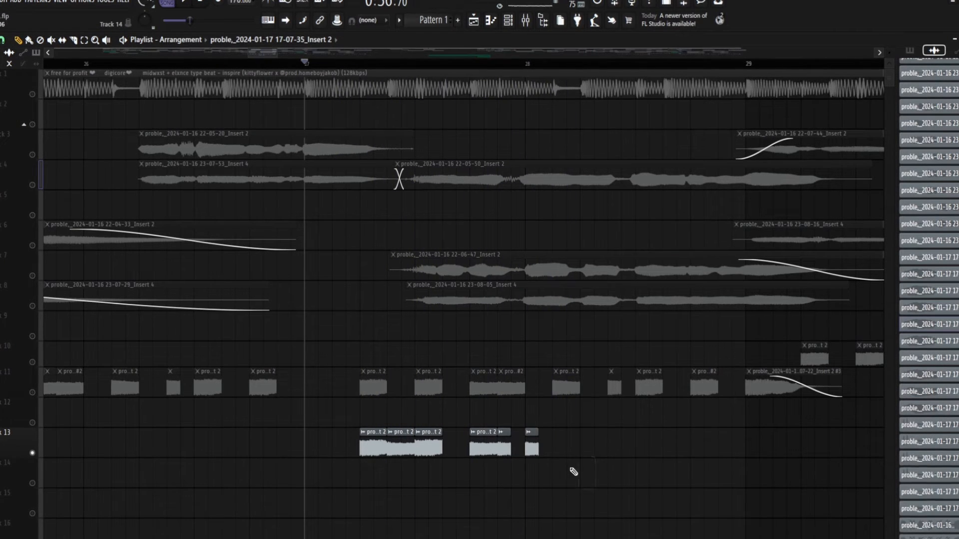
pyautogui.press('space')
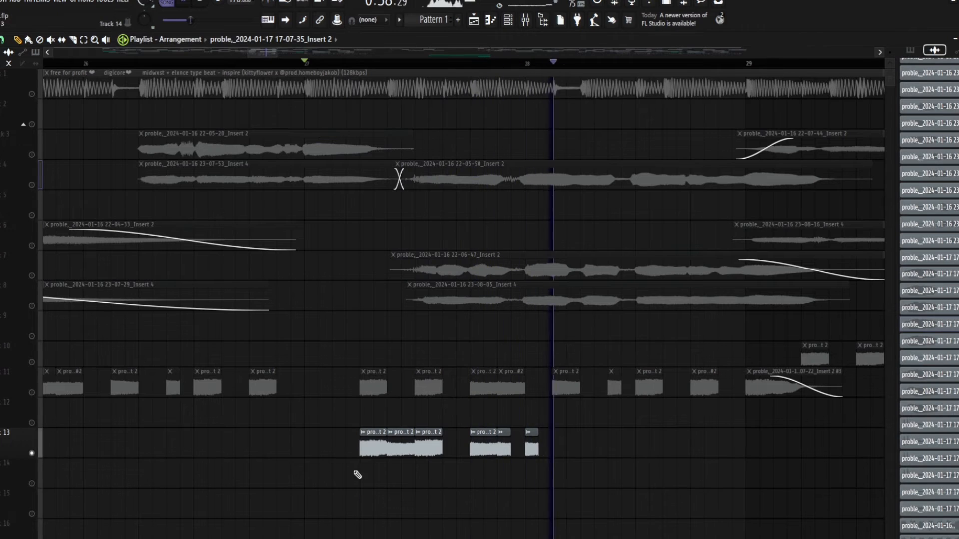
pyautogui.press('space')
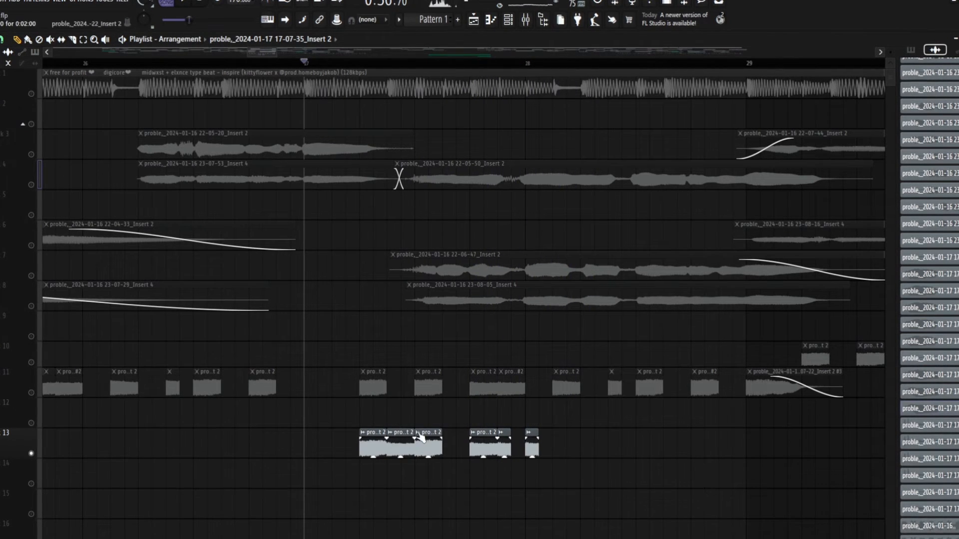
# - Add a full-length 17-07-22 slice on Track 13 shortly after the half-length slice at bar 28, and play the pattern
pyautogui.click(559, 444)
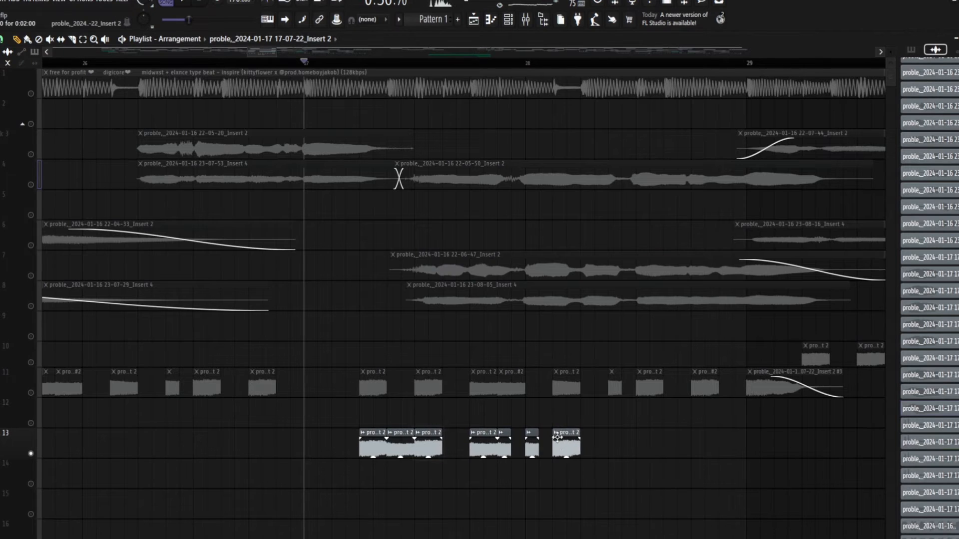
pyautogui.press('space')
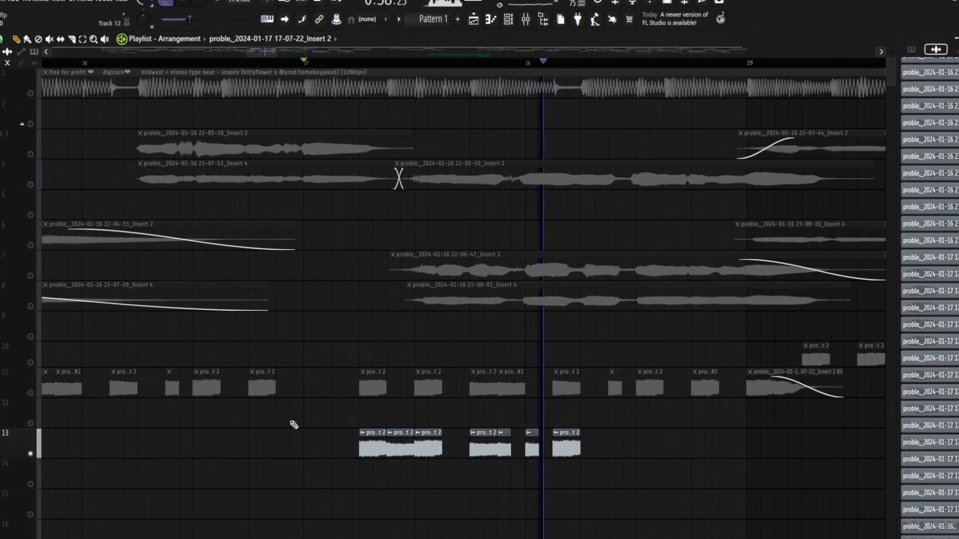
pyautogui.press('space')
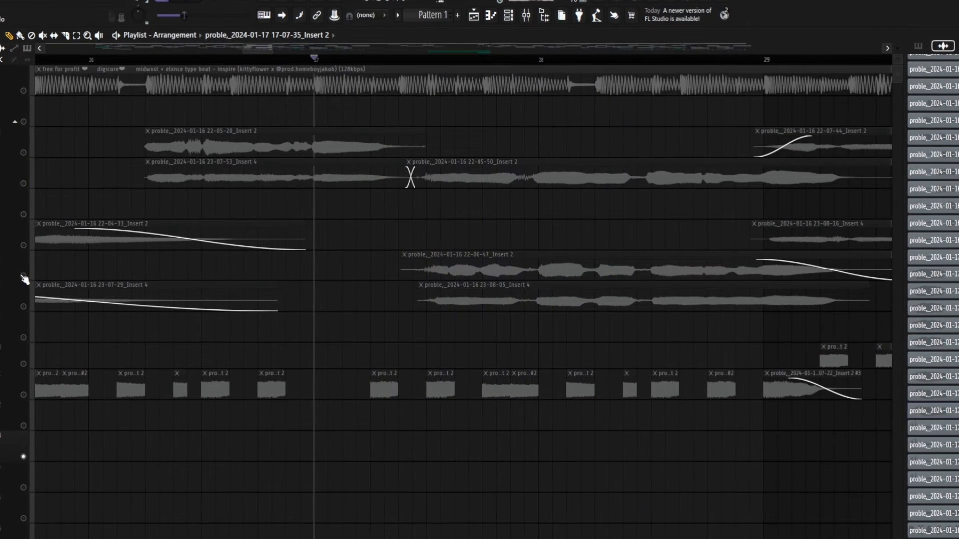
# - Turn all the muted tracks back on and play the full arrangement from bar 25
pyautogui.click(23, 276)
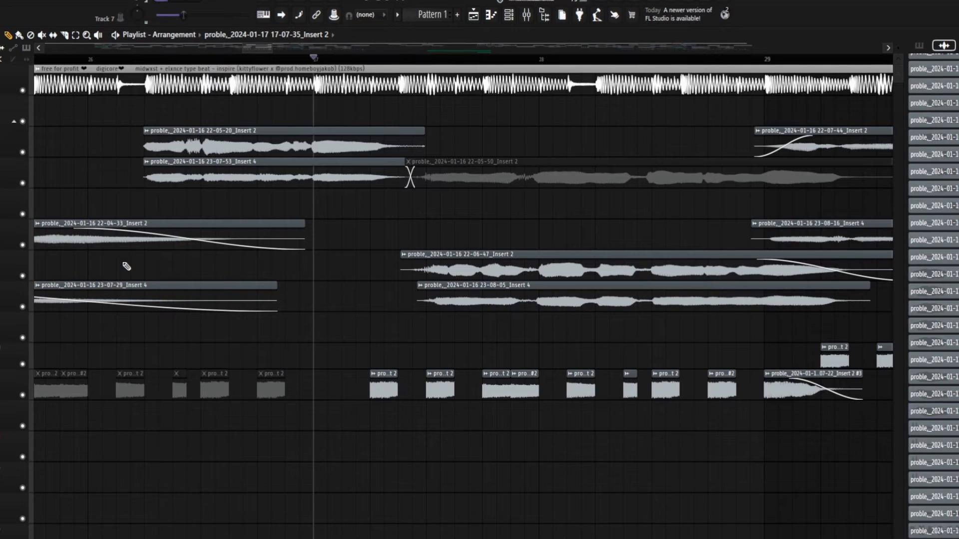
pyautogui.scroll(-8, 344, 439)
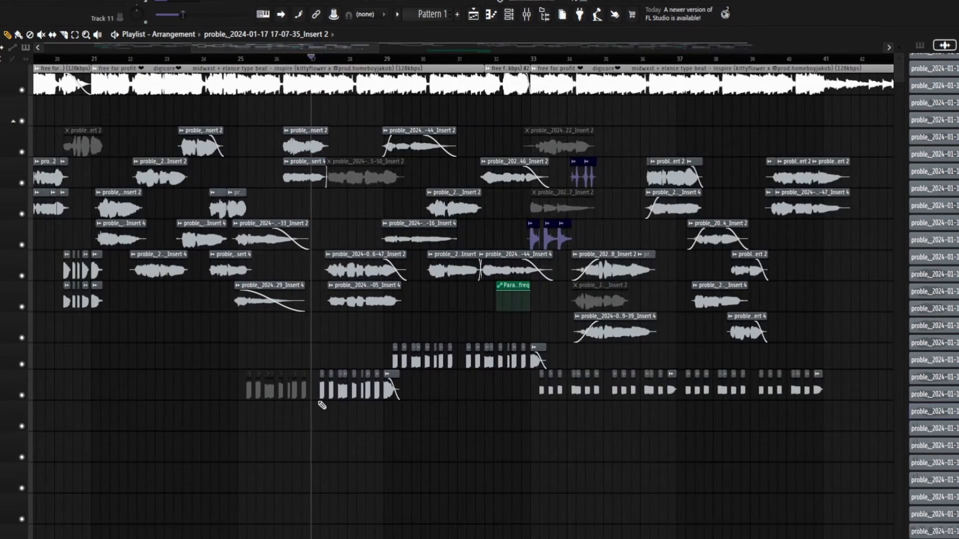
pyautogui.click(234, 58)
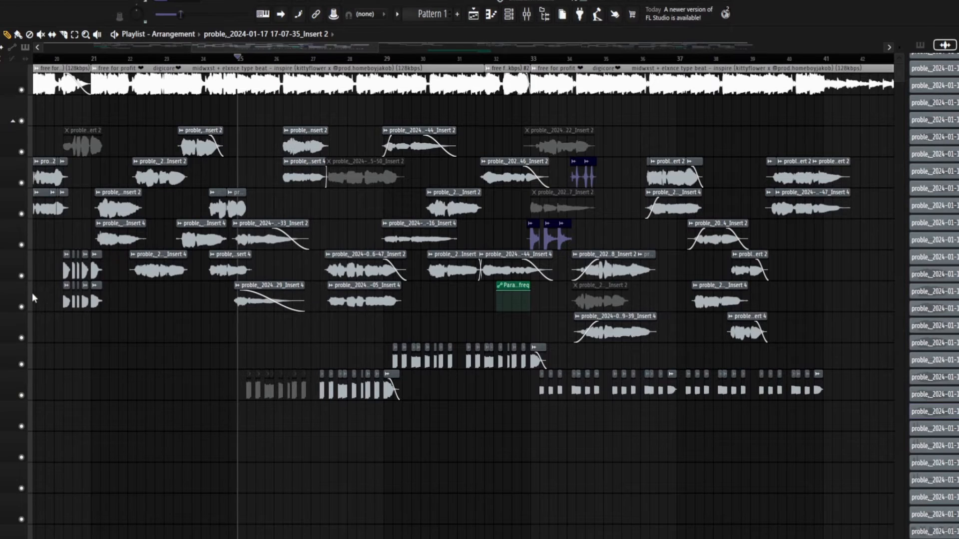
pyautogui.press('space')
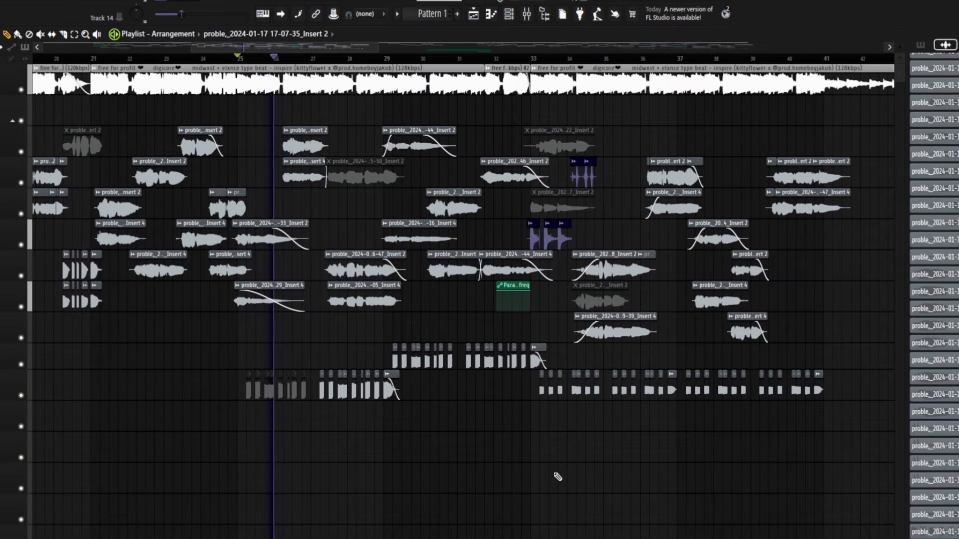
pyautogui.press('space')
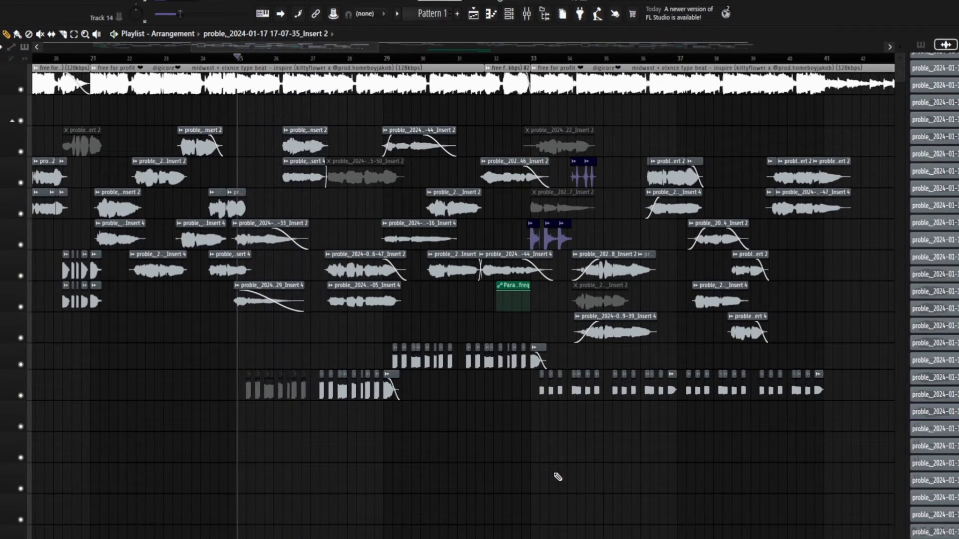
# - Examine the Insert 6 channel and its effects in the mixer, and close the mixer
pyautogui.press('F9')
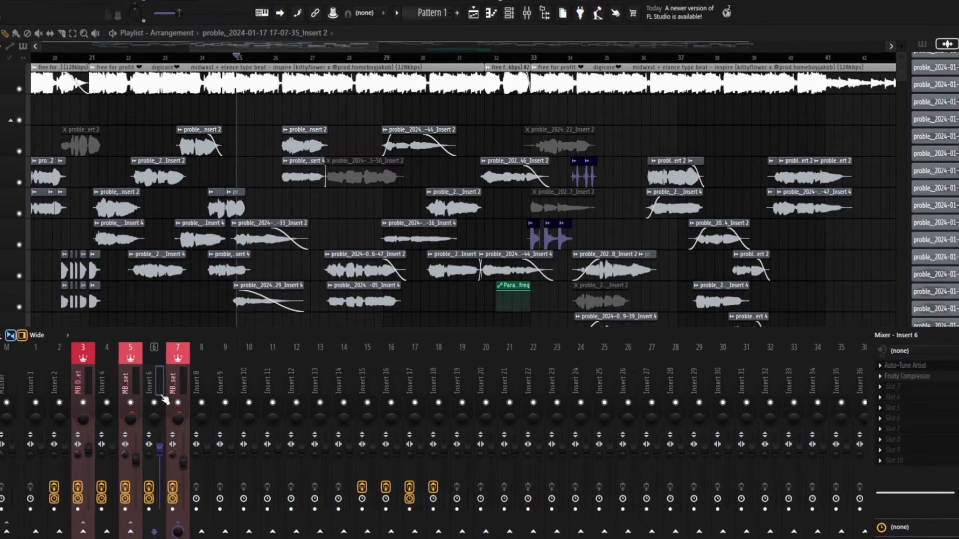
pyautogui.scroll(-5, 172, 250)
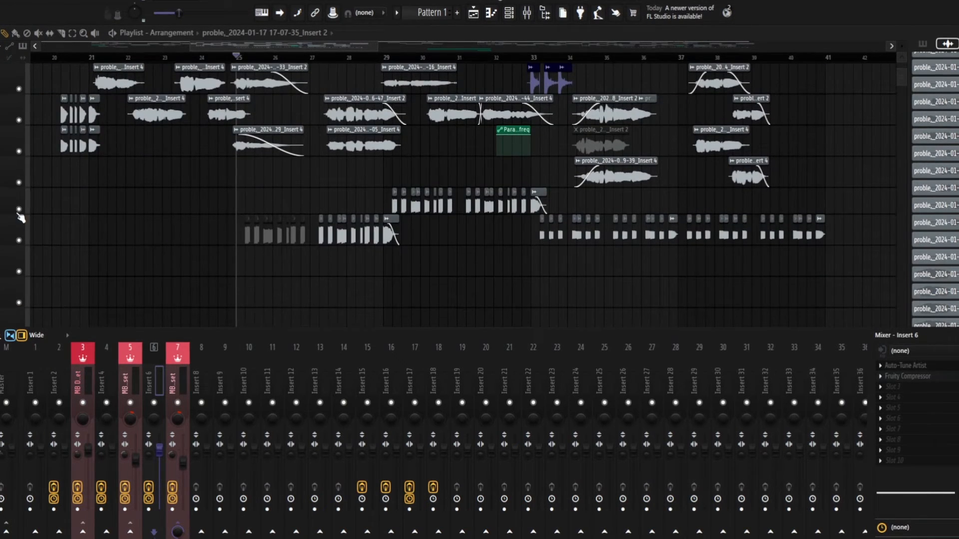
pyautogui.press('F9')
# - Leave only Tracks 10 and 11 audible and set the playback position at bar 27
pyautogui.scroll(3, 349, 225)
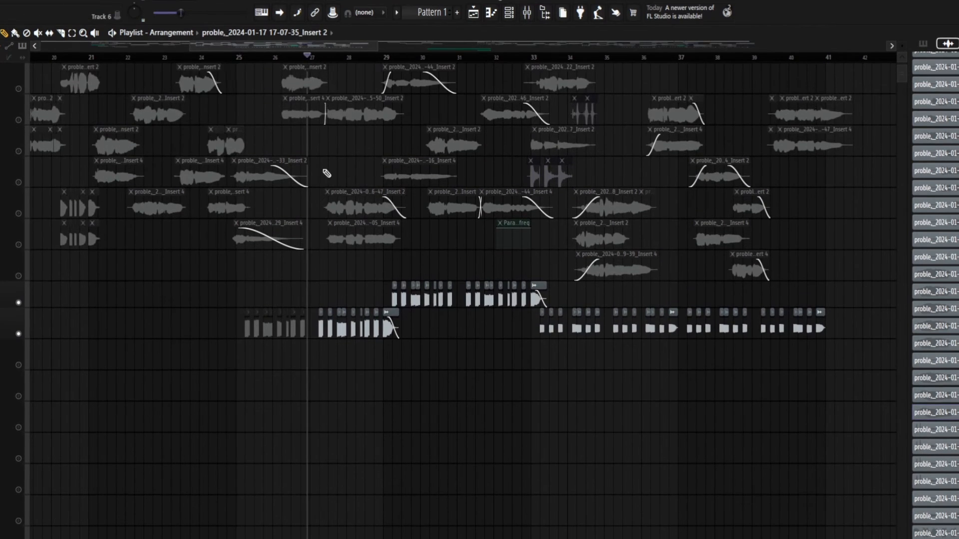
pyautogui.scroll(3, 327, 173)
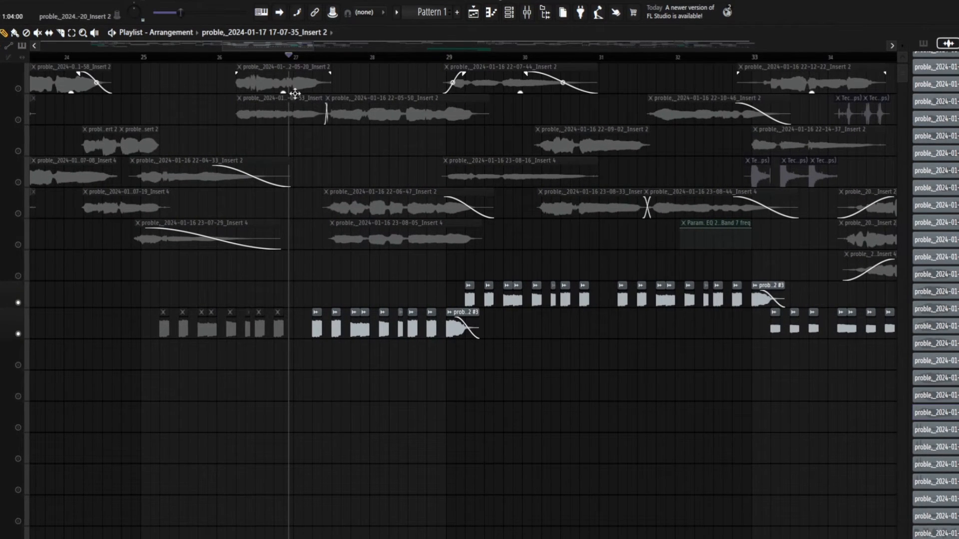
pyautogui.click(294, 57)
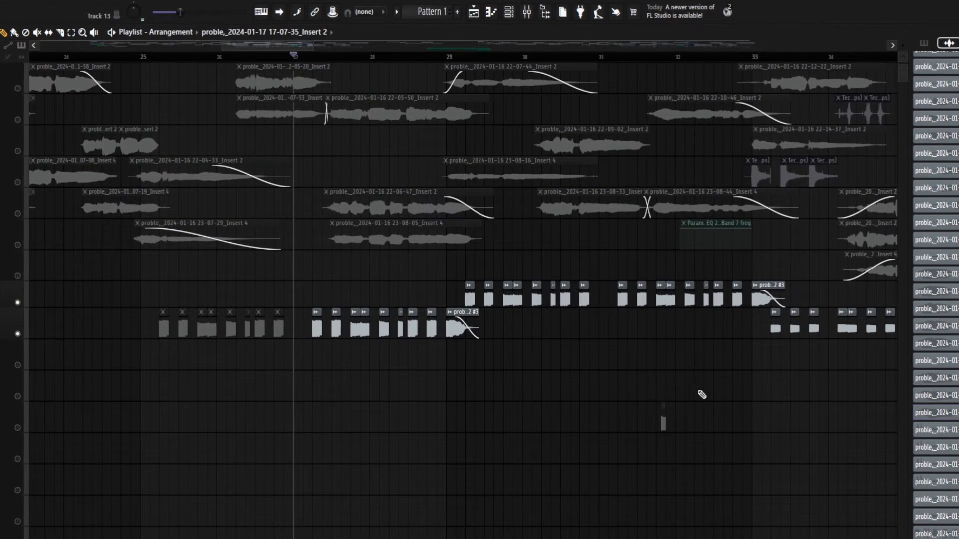
# - Play the stutter slices on Tracks 10 and 11 from bar 27
pyautogui.press('space')
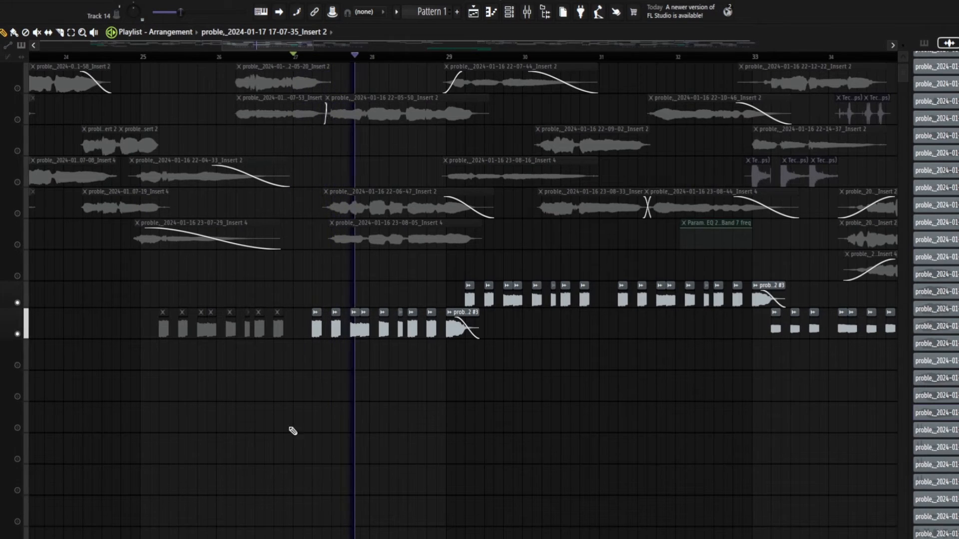
pyautogui.scroll(-3, 520, 450)
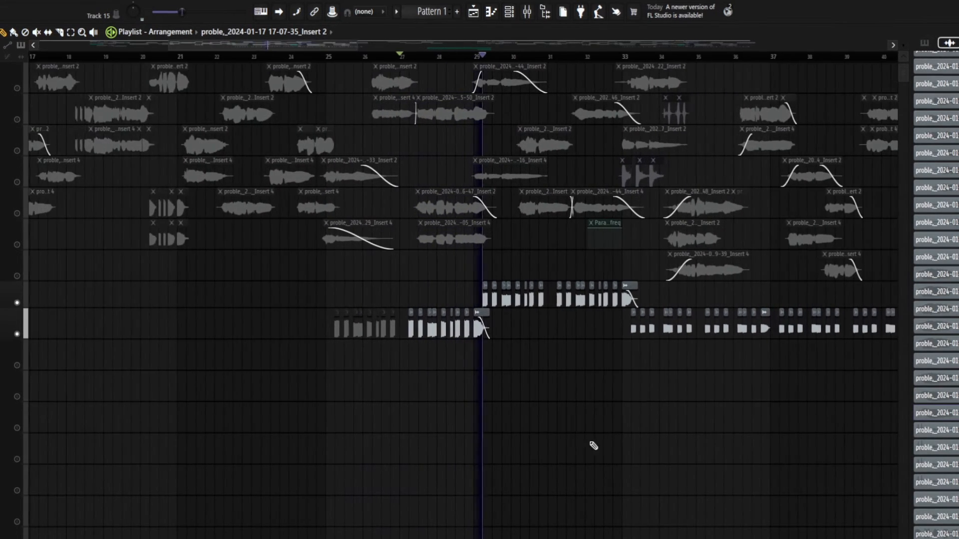
pyautogui.scroll(-3, 542, 454)
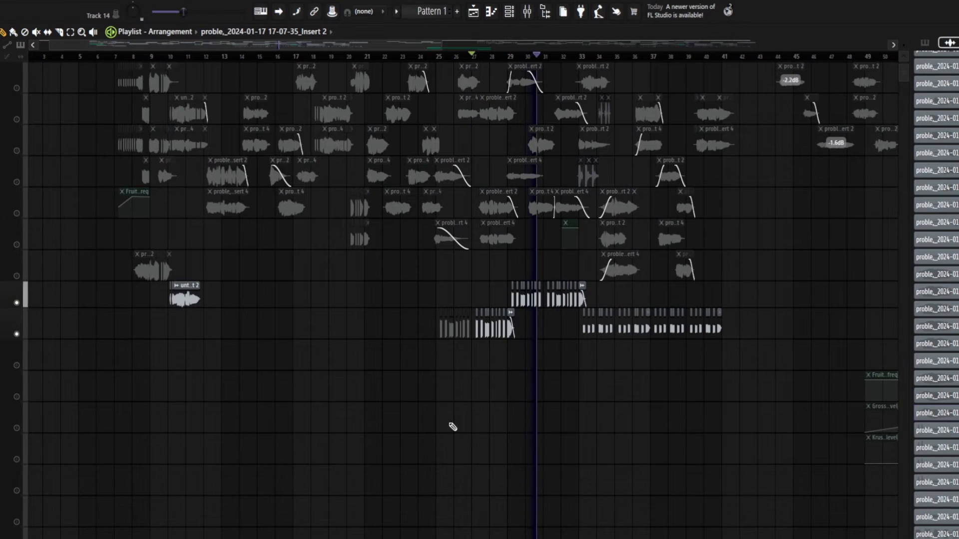
pyautogui.press('space')
# - Turn every track back on and play the full arrangement from bar 25 past the end of the stutter patterns
pyautogui.rightClick(17, 275)
pyautogui.scroll(2, 525, 423)
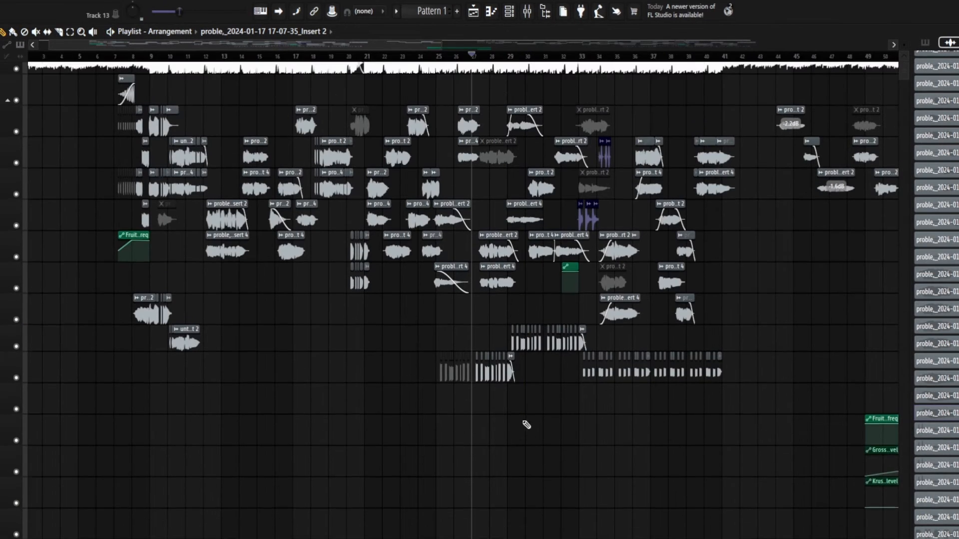
pyautogui.click(435, 56)
pyautogui.scroll(3, 514, 295)
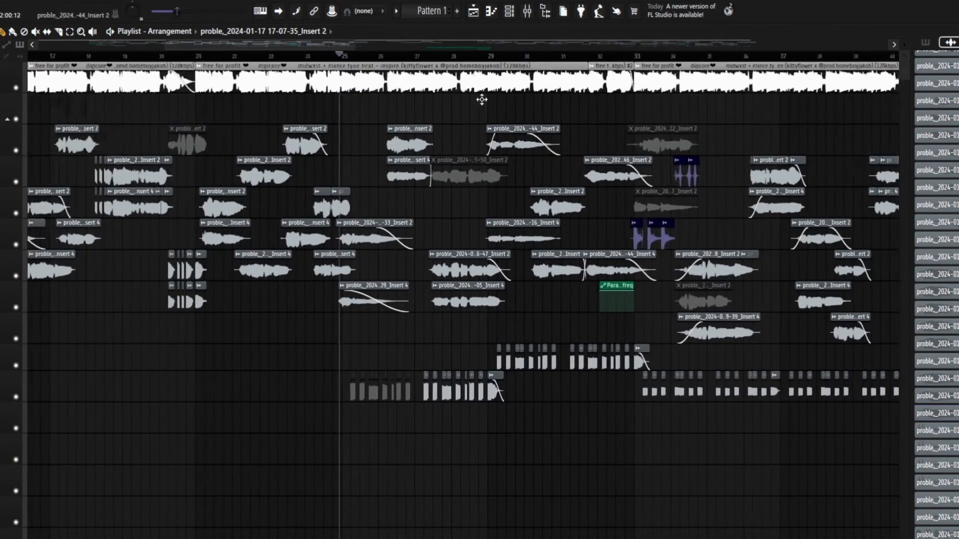
pyautogui.moveTo(305, 43); pyautogui.dragTo(335, 41)
pyautogui.click(230, 55)
pyautogui.press('space')
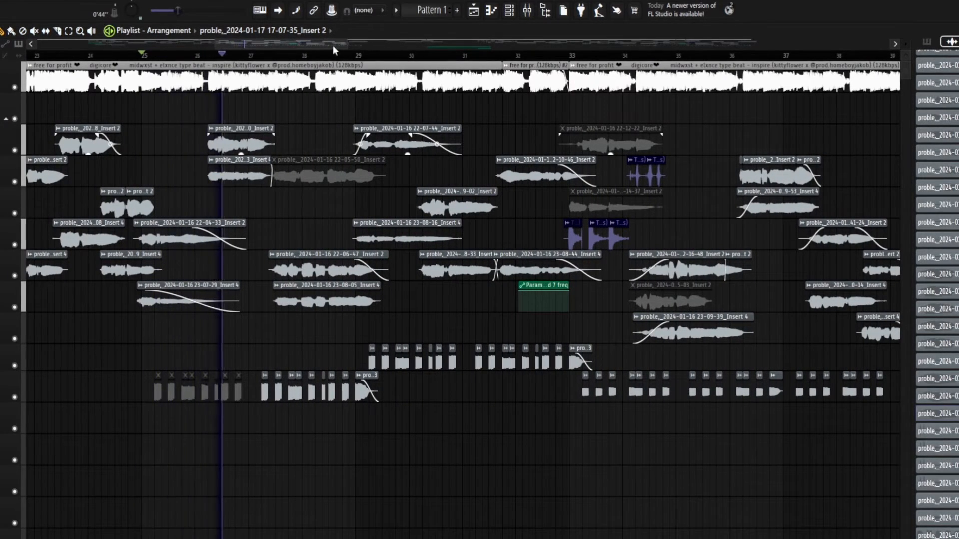
pyautogui.moveTo(333, 46); pyautogui.dragTo(422, 23)
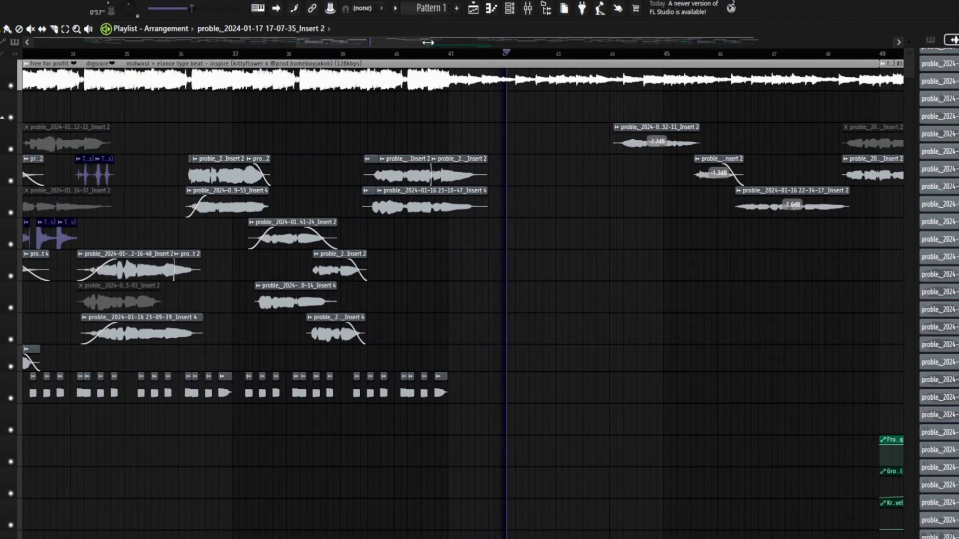
pyautogui.moveTo(408, 43); pyautogui.dragTo(396, 44)
pyautogui.scroll(-5, 377, 246)
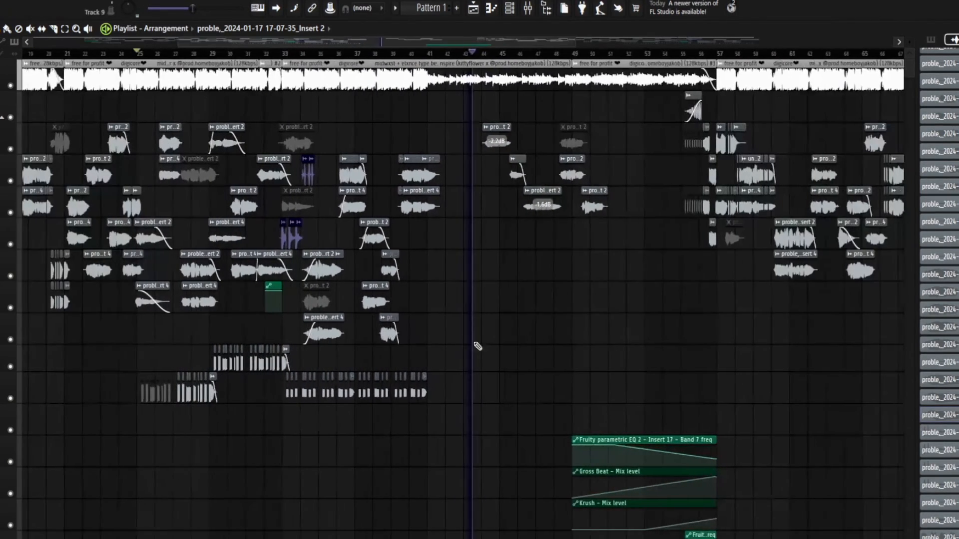
pyautogui.press('space')
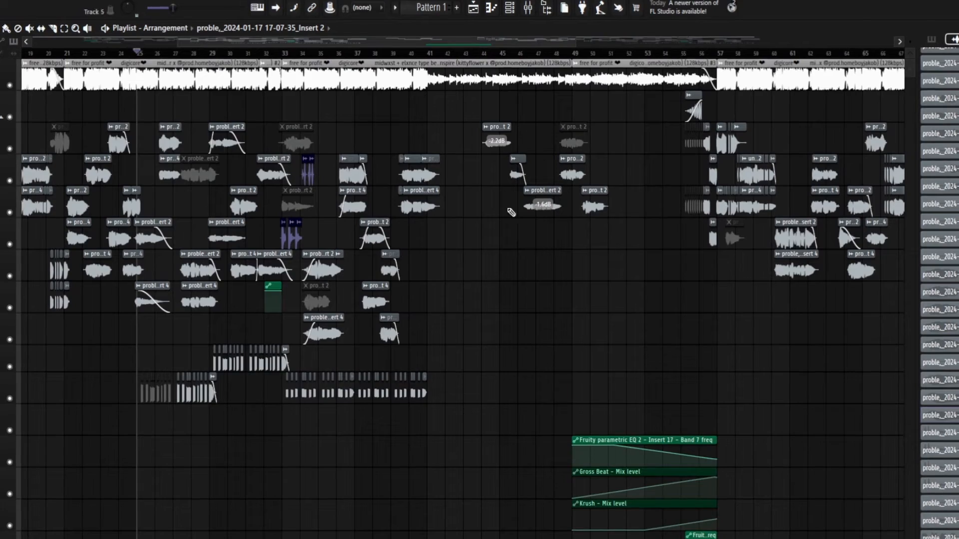
# - Set the playback position just after bar 55 and leave only Tracks 2 to 6 and 16 audible
pyautogui.moveTo(215, 46); pyautogui.dragTo(330, 118)
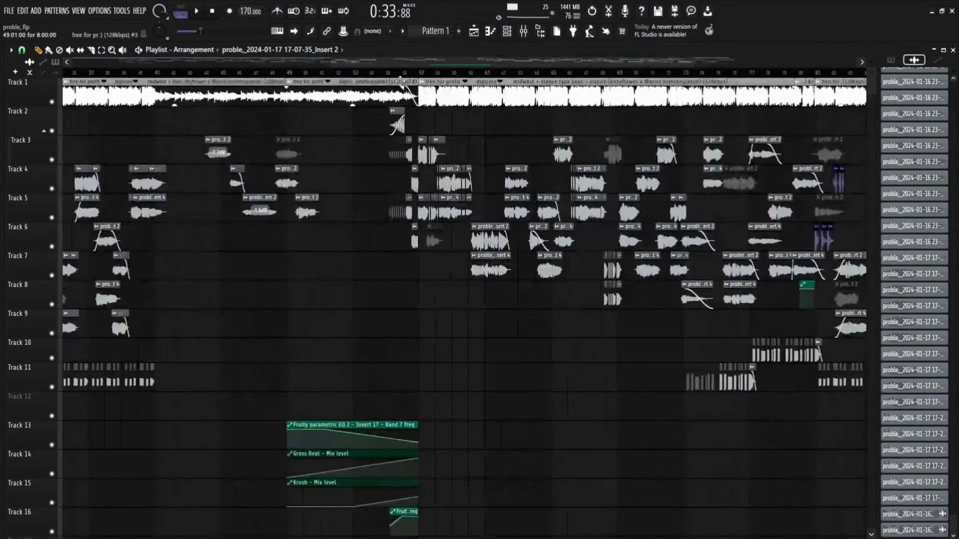
pyautogui.click(388, 73)
pyautogui.scroll(6, 424, 120)
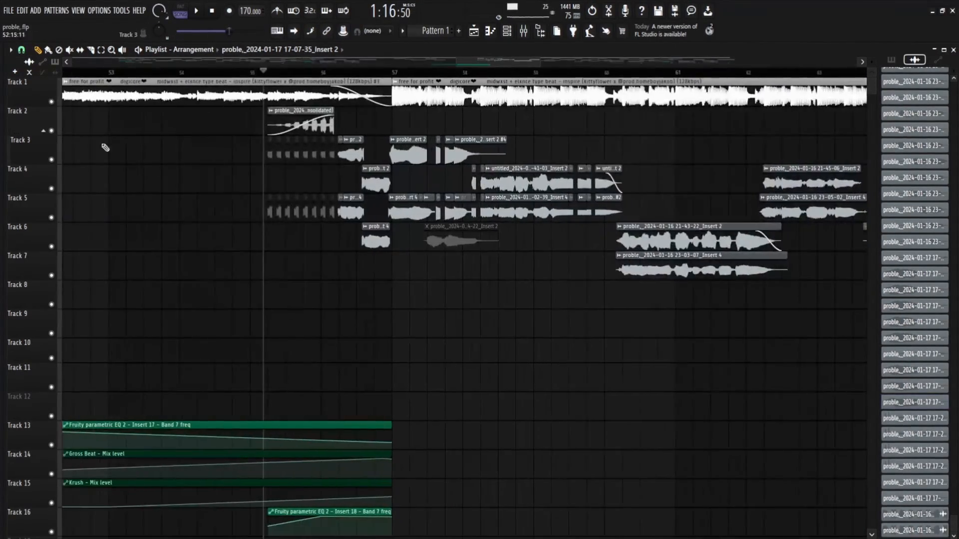
pyautogui.press('space')
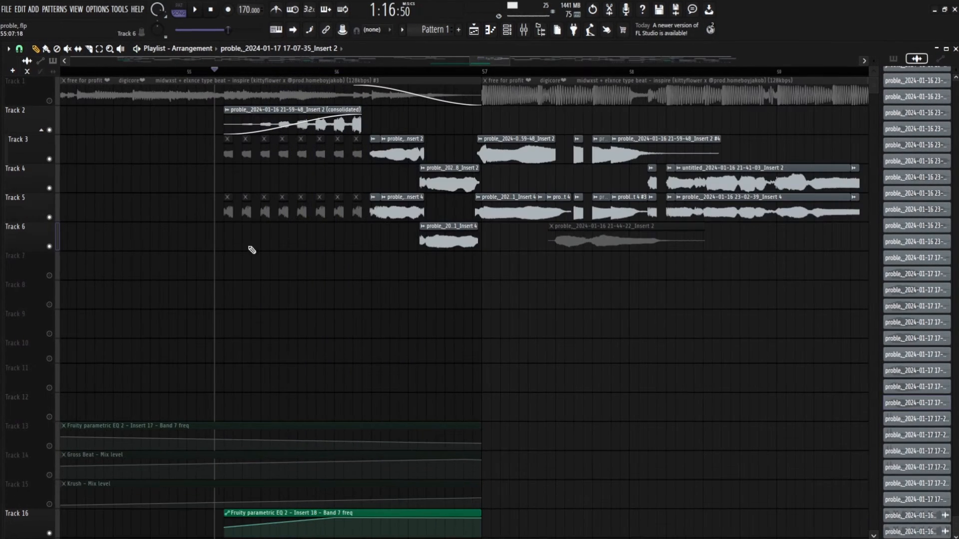
# - Unmute the eight short vocal slices on Track 3 and the eight on Track 5 between bars 55 and 57
pyautogui.moveTo(241, 157); pyautogui.dragTo(360, 157)
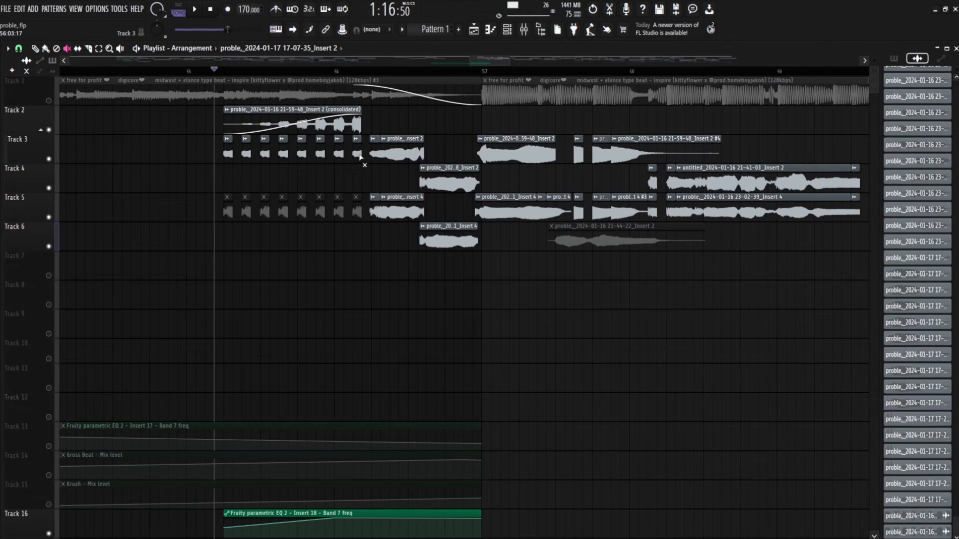
pyautogui.moveTo(212, 220); pyautogui.dragTo(359, 216)
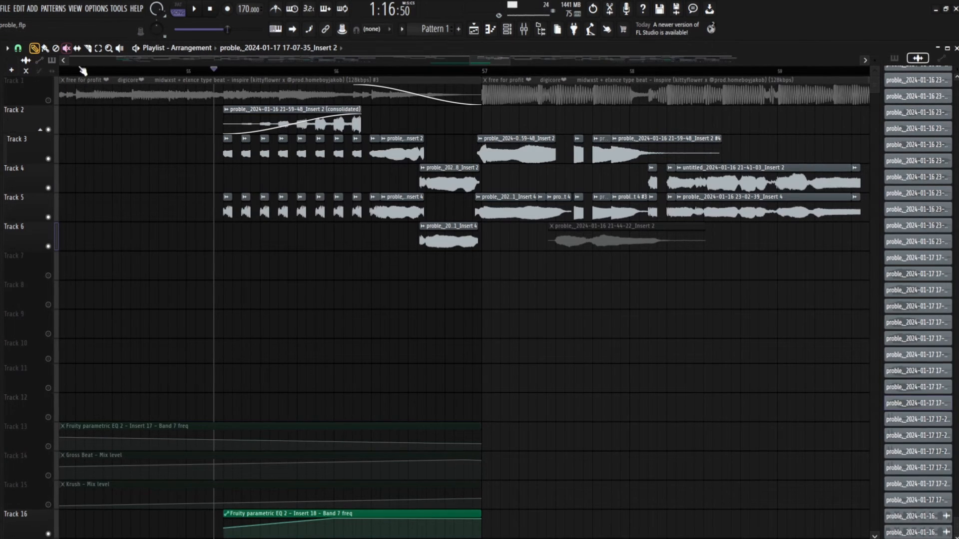
pyautogui.keyDown('ctrl'); pyautogui.scroll(4, 393, 196); pyautogui.keyUp('ctrl')
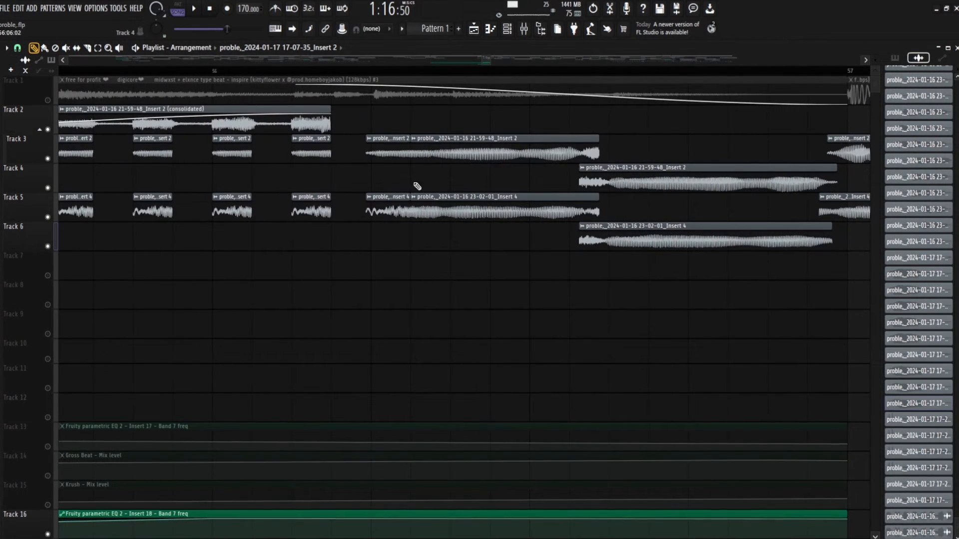
pyautogui.scroll(-2, 383, 201)
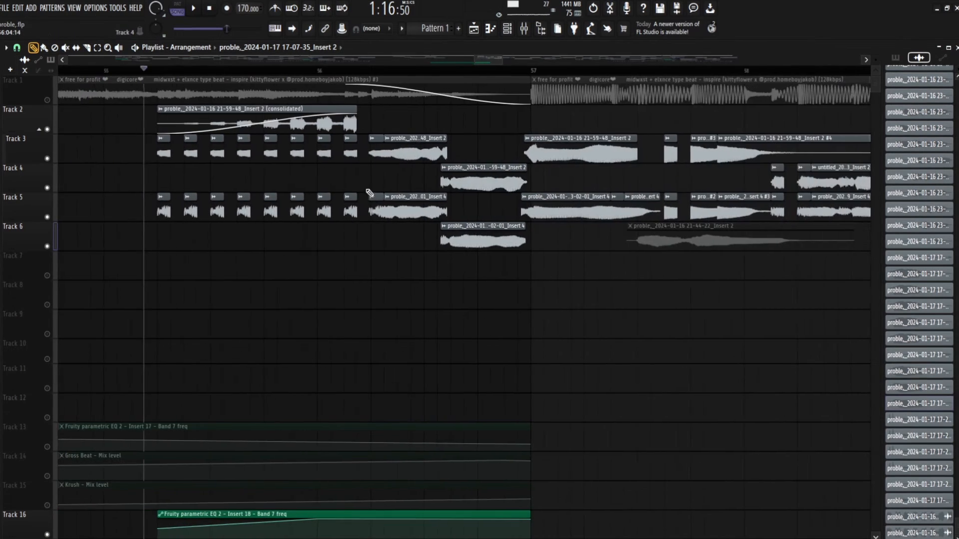
# - Clear the short slices on Track 3 and place three evenly spaced copies of the following vocal's opening slice before it
pyautogui.scroll(4, 399, 196)
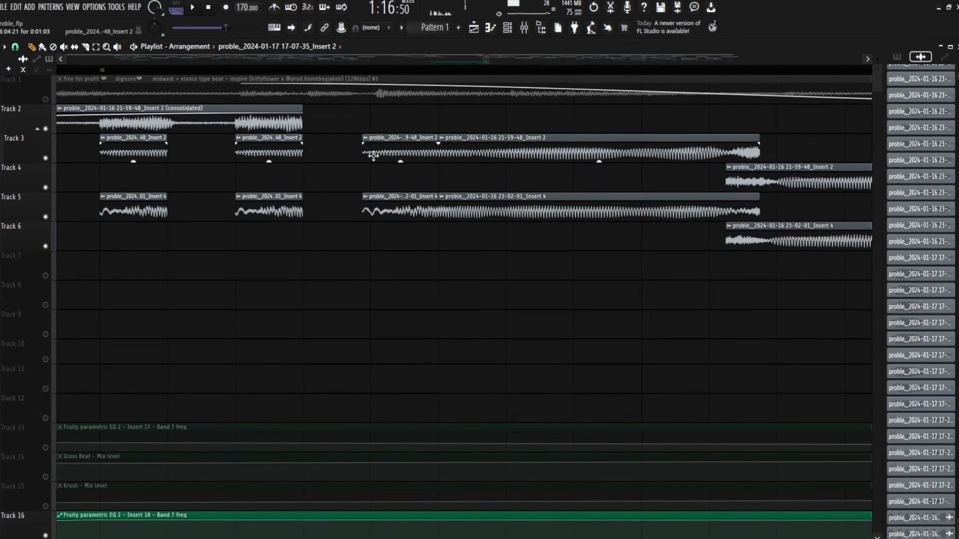
pyautogui.scroll(-2, 401, 221)
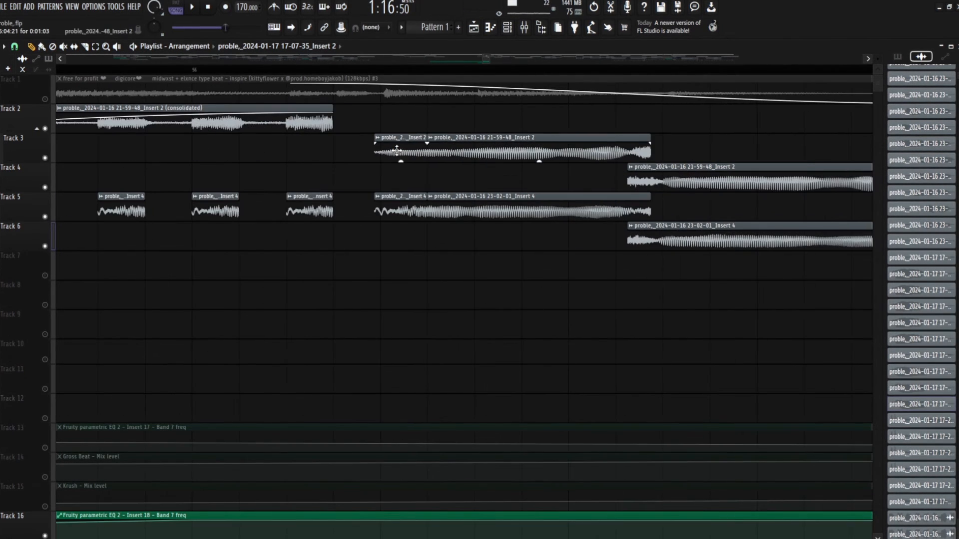
pyautogui.moveTo(402, 145); pyautogui.dragTo(311, 153)
pyautogui.scroll(-2, 284, 240)
pyautogui.scroll(3, 169, 254)
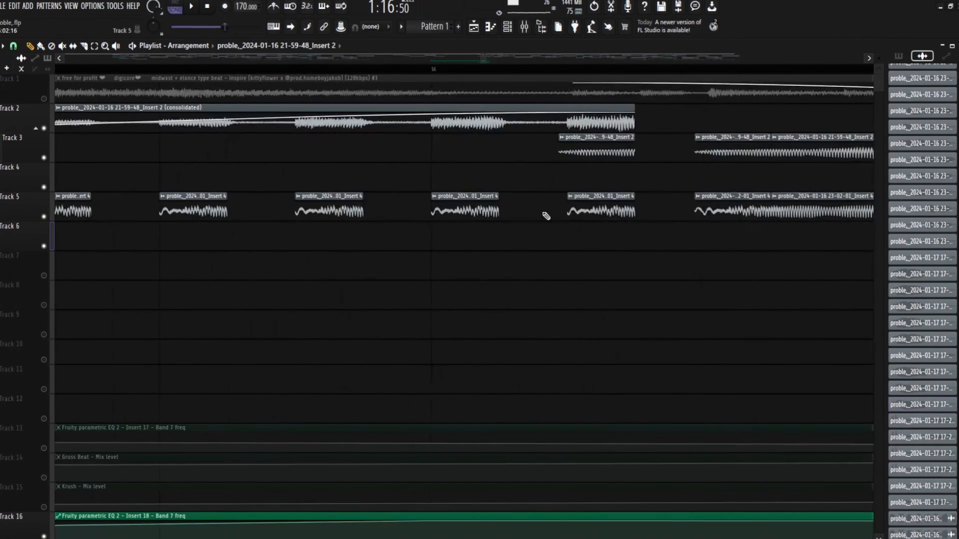
pyautogui.moveTo(604, 155); pyautogui.dragTo(340, 145)
pyautogui.scroll(-1, 414, 306)
pyautogui.scroll(-3, 414, 306)
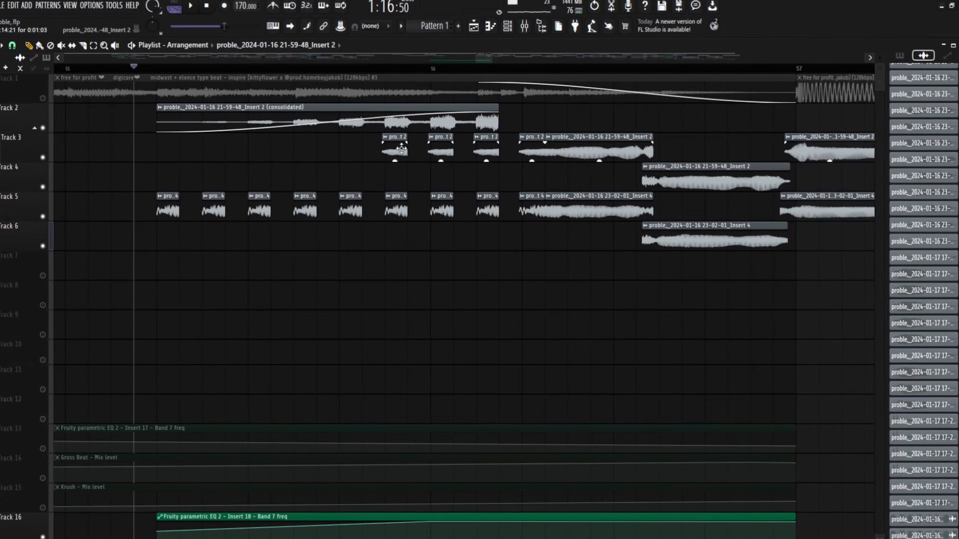
# - Copy the Track 3 slices backwards to make eight, and trim their starts to match the Track 5 slices
pyautogui.moveTo(402, 148); pyautogui.dragTo(497, 163)
pyautogui.scroll(4, 229, 192)
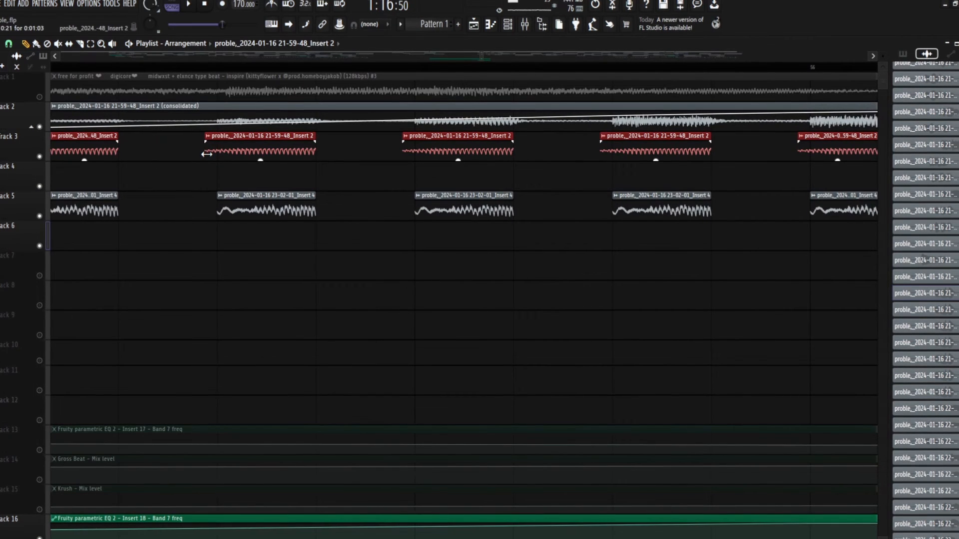
pyautogui.moveTo(207, 153); pyautogui.dragTo(220, 158)
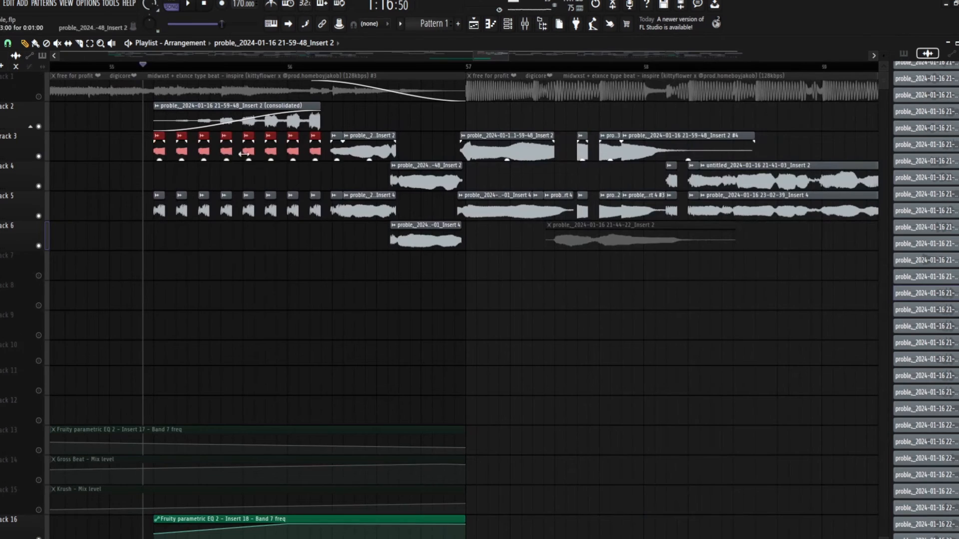
pyautogui.click(319, 319)
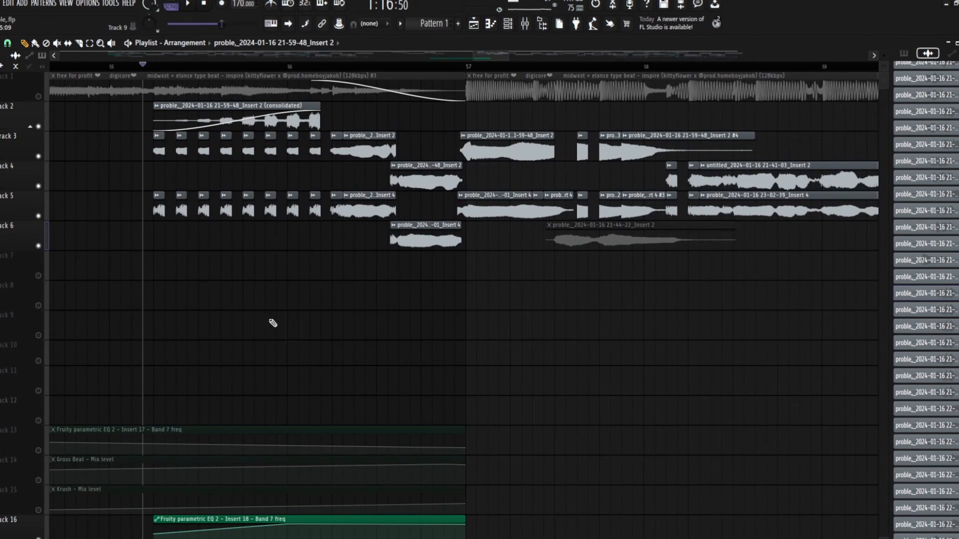
# - Mute Track 2 and play the stutter slices on Tracks 3 and 5 from just after bar 55
pyautogui.click(38, 126)
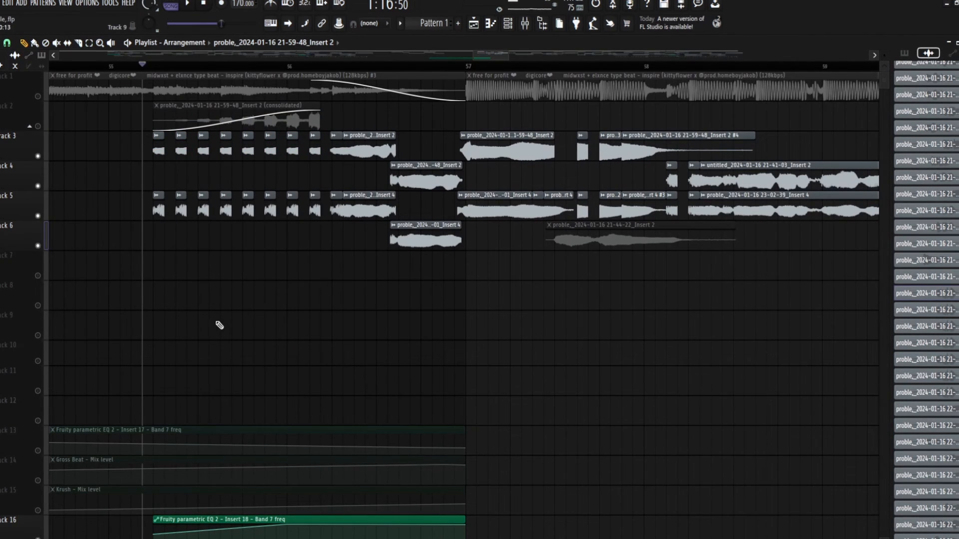
pyautogui.press('space')
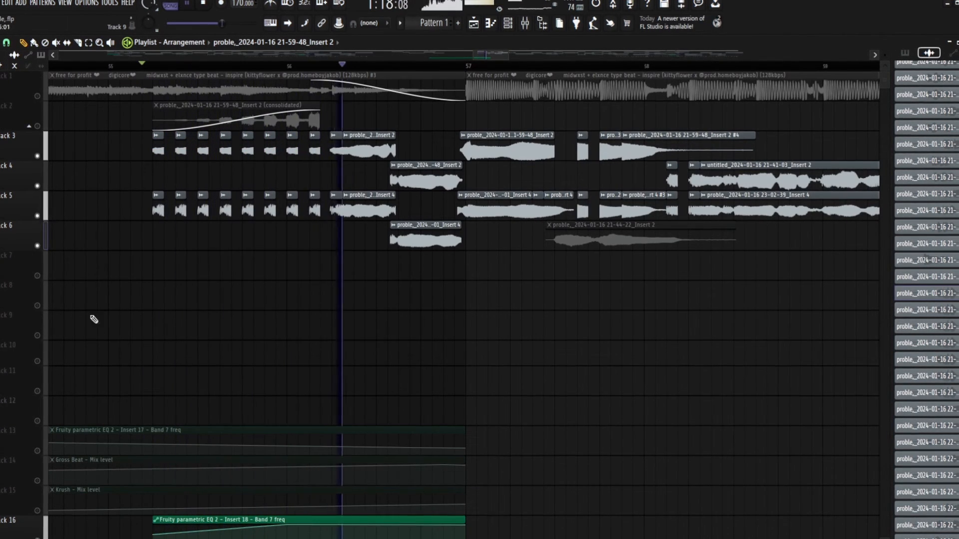
pyautogui.scroll(-3, 220, 315)
pyautogui.press('space')
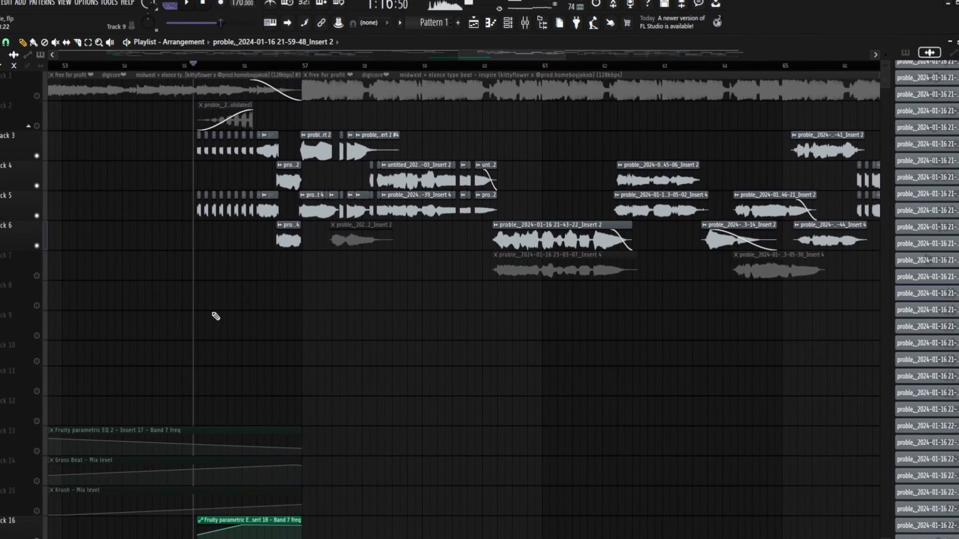
# - Turn on all tracks except Track 2 and play the full arrangement from just after bar 55
pyautogui.click(36, 97)
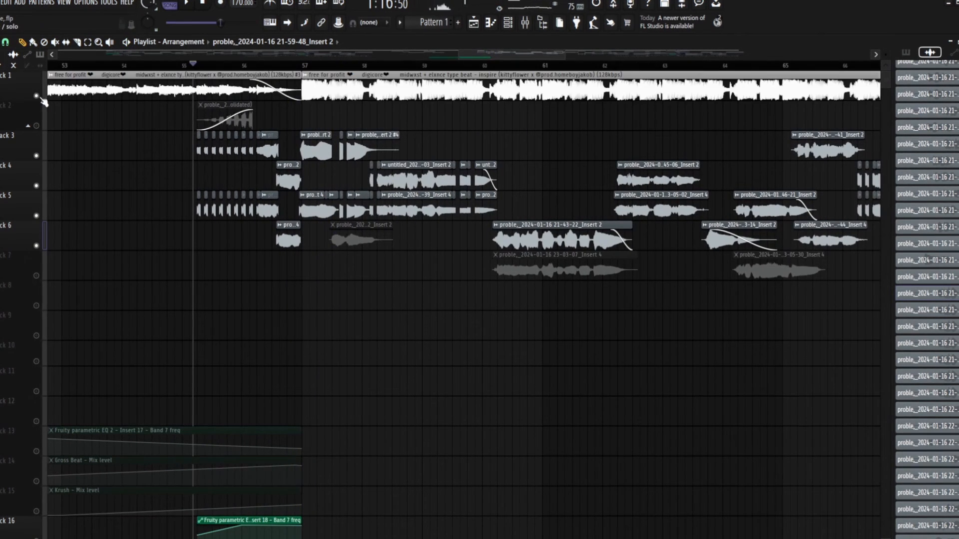
pyautogui.rightClick(36, 453)
pyautogui.click(35, 126)
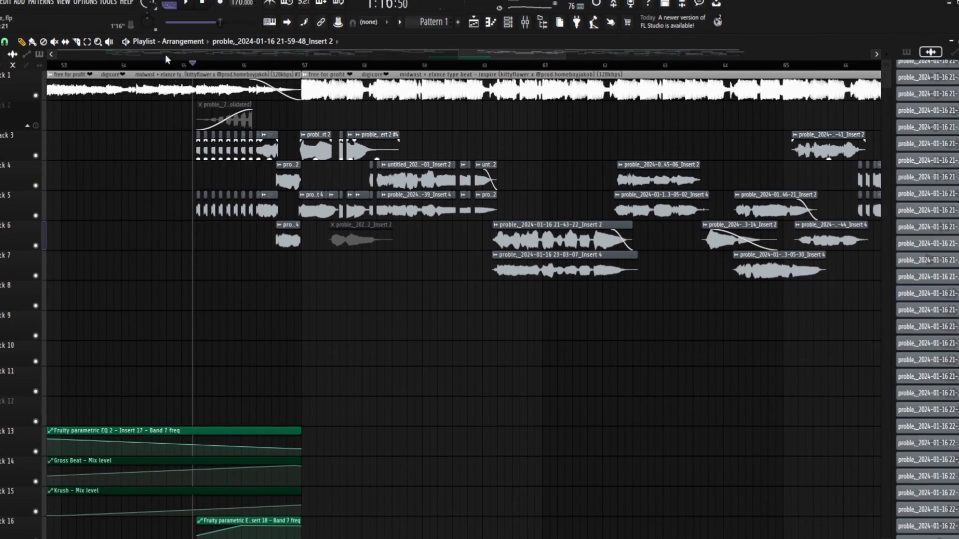
pyautogui.scroll(-3, 210, 120)
pyautogui.scroll(4, 240, 315)
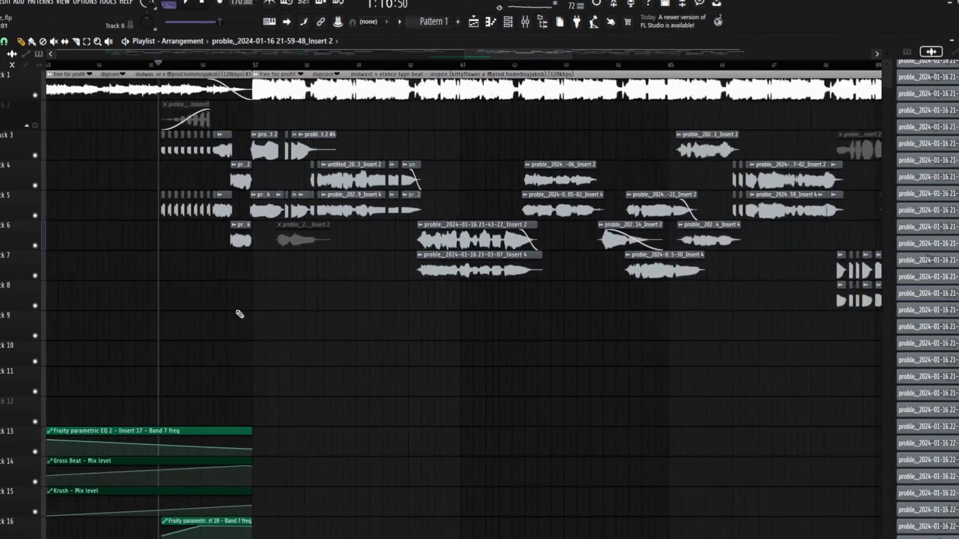
pyautogui.press('space')
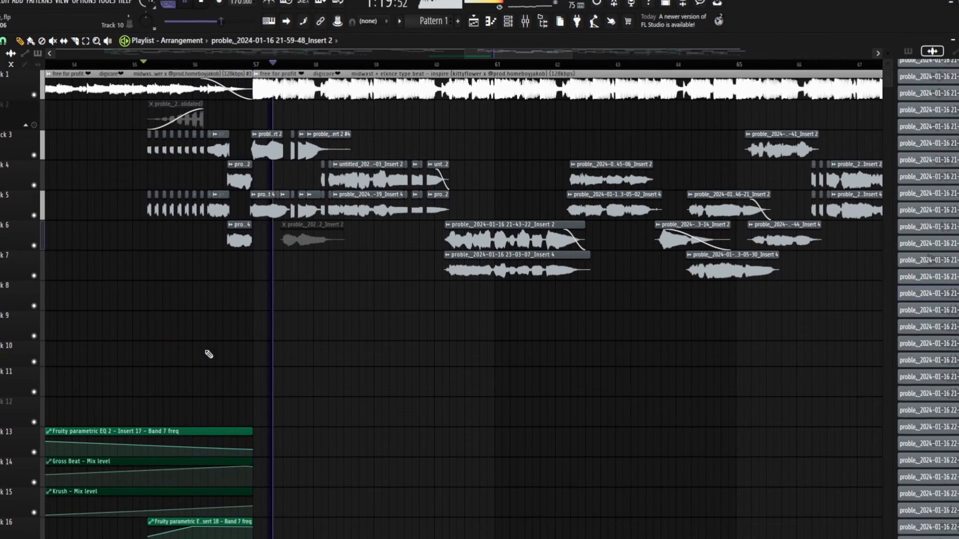
pyautogui.press('space')
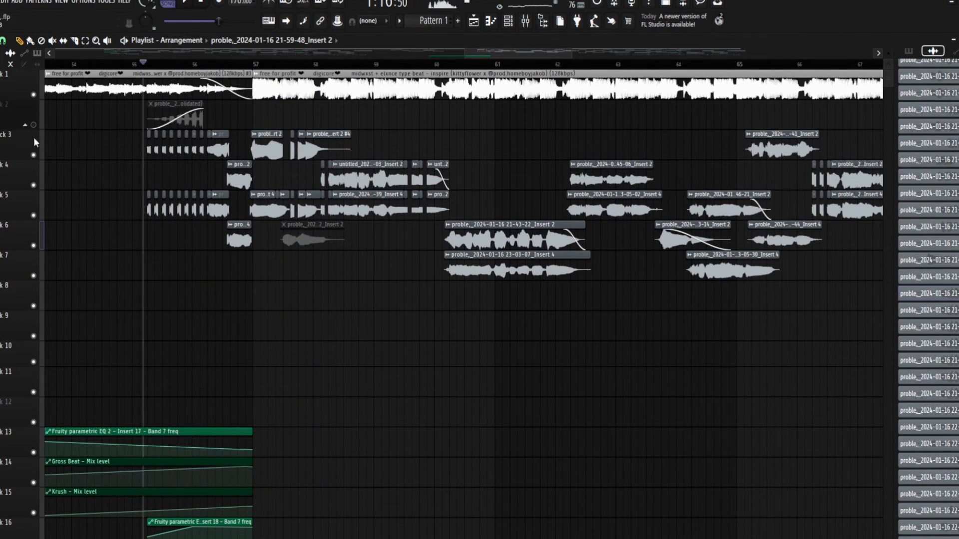
# - Consolidate the eight stutter slices on Track 3 and the eight on Track 5 into one audio clip
pyautogui.scroll(4, 159, 120)
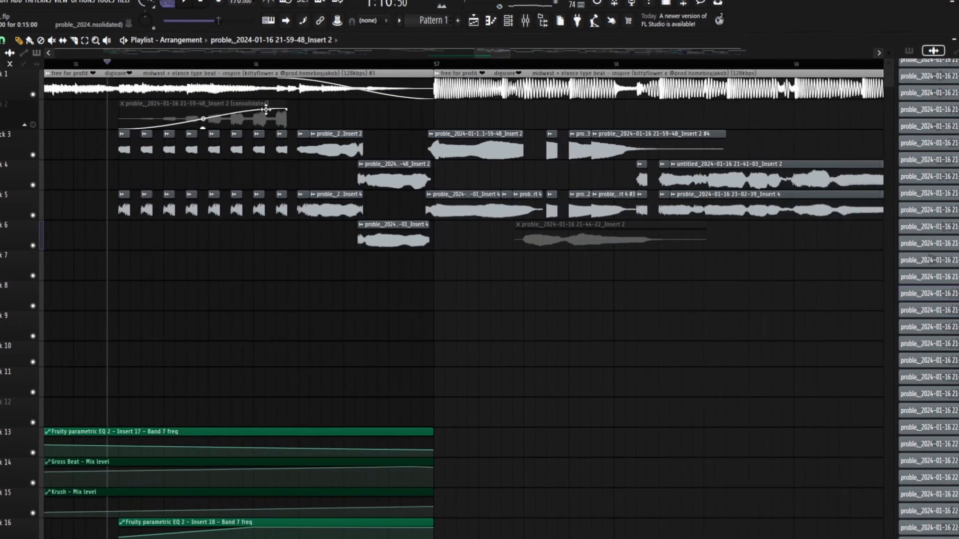
pyautogui.moveTo(287, 109); pyautogui.dragTo(274, 91)
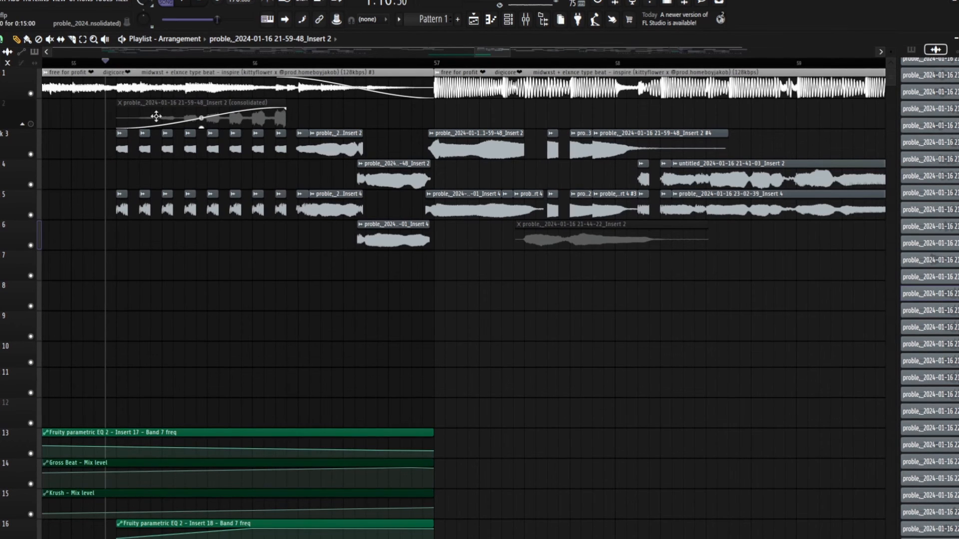
pyautogui.moveTo(100, 130); pyautogui.dragTo(292, 286)
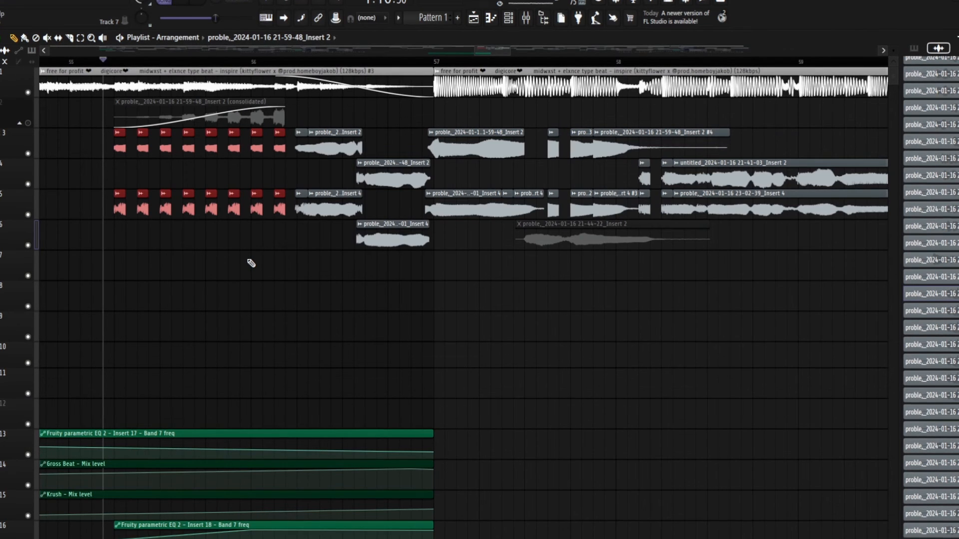
pyautogui.hotkey('ctrl', 'alt', 'c')
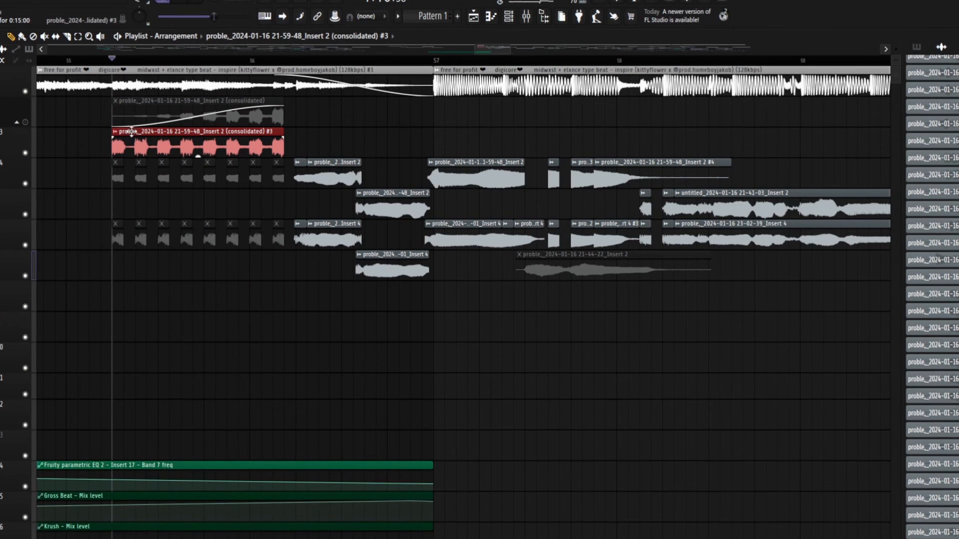
# - Compare the channel settings of the consolidated stutter clips on Tracks 3 and 2, and examine the effects on mixer Insert 18
pyautogui.press('F9')
pyautogui.press('F9')
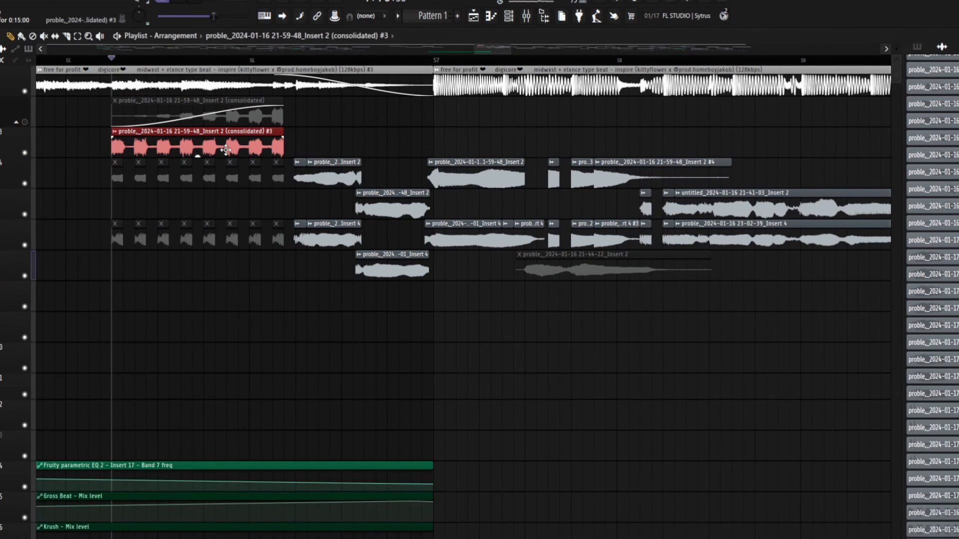
pyautogui.doubleClick(226, 150)
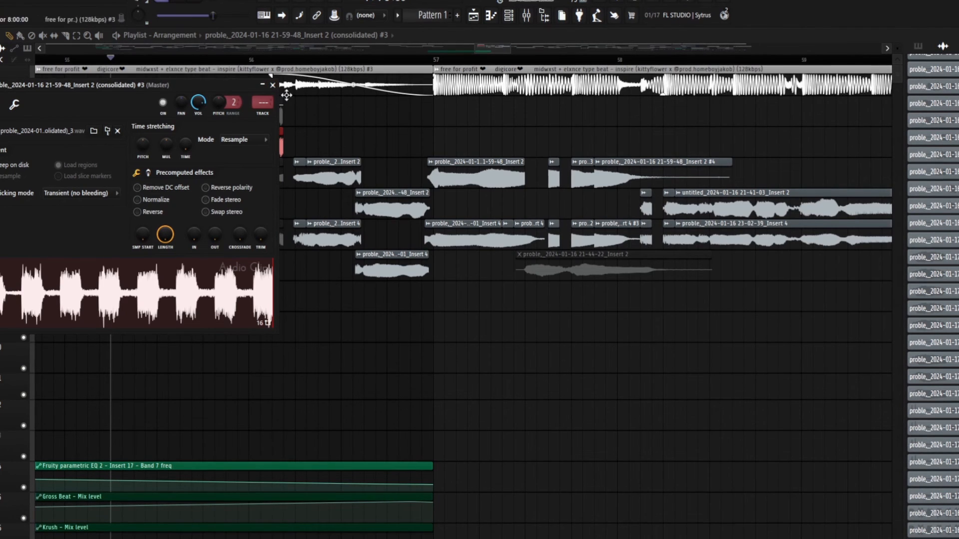
pyautogui.click(274, 85)
pyautogui.doubleClick(226, 107)
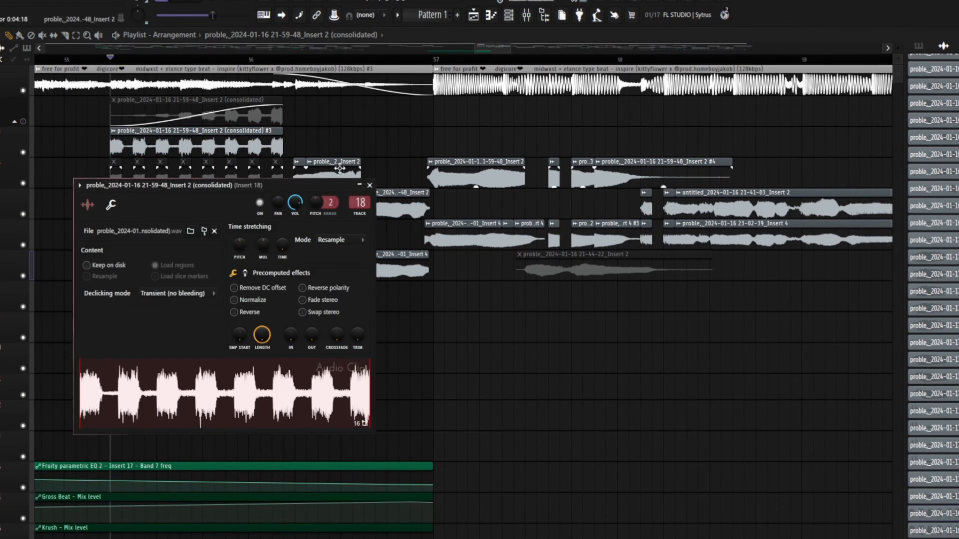
pyautogui.click(365, 186)
pyautogui.click(531, 19)
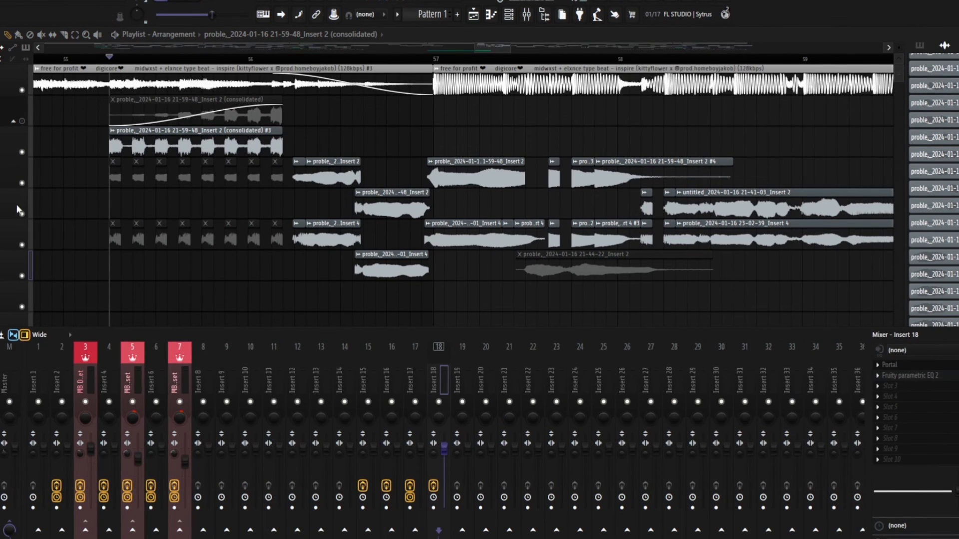
pyautogui.press('F9')
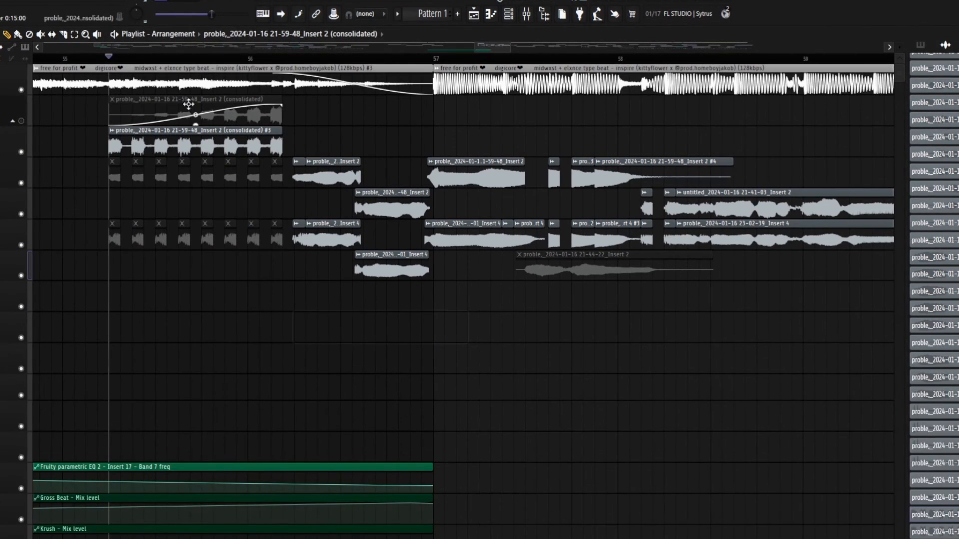
# - Add a fade-in across the full length of the consolidated stutter clip on Track 3
pyautogui.moveTo(107, 137); pyautogui.dragTo(279, 160)
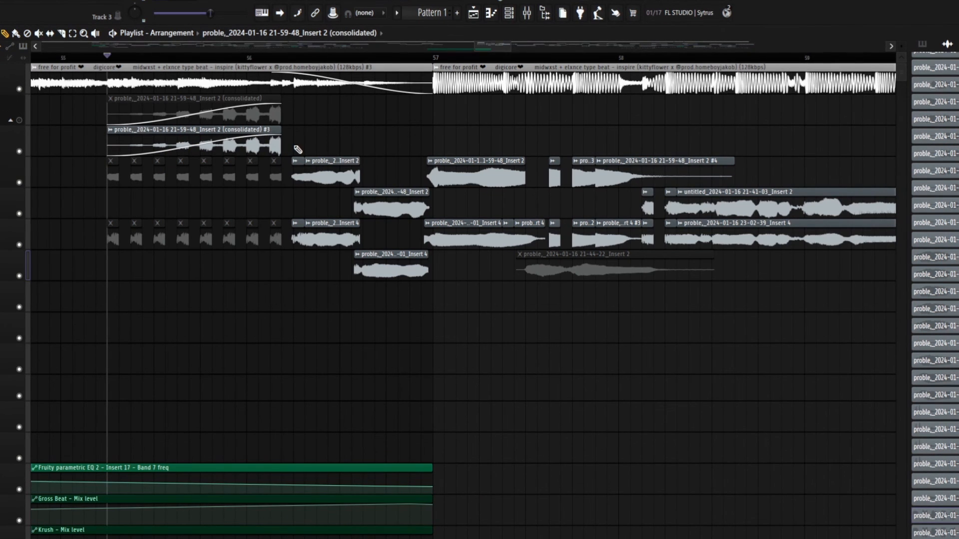
# - Delete the consolidated stutter clip from Track 3 and turn Track 2 back on to play the arrangement from bar 1
pyautogui.rightClick(260, 150)
pyautogui.click(19, 120)
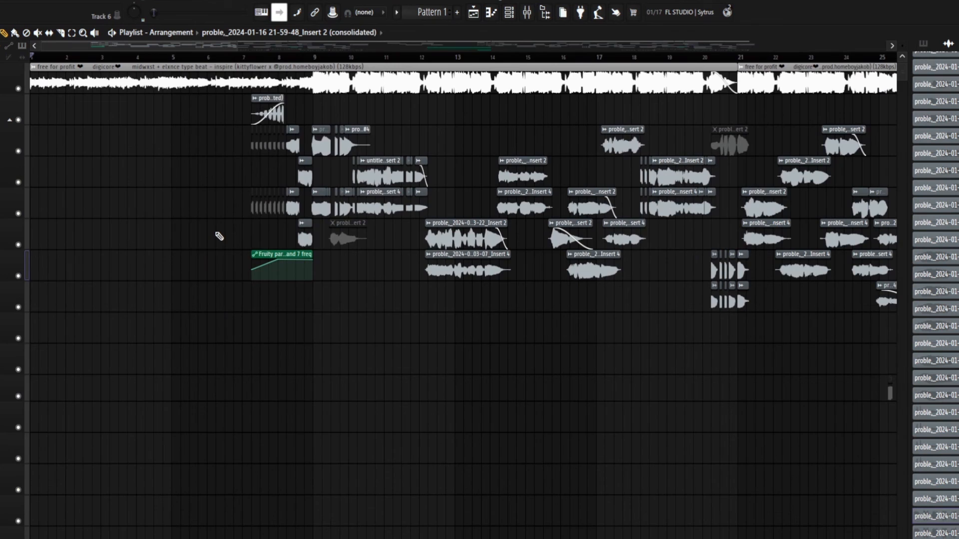
pyautogui.press('space')
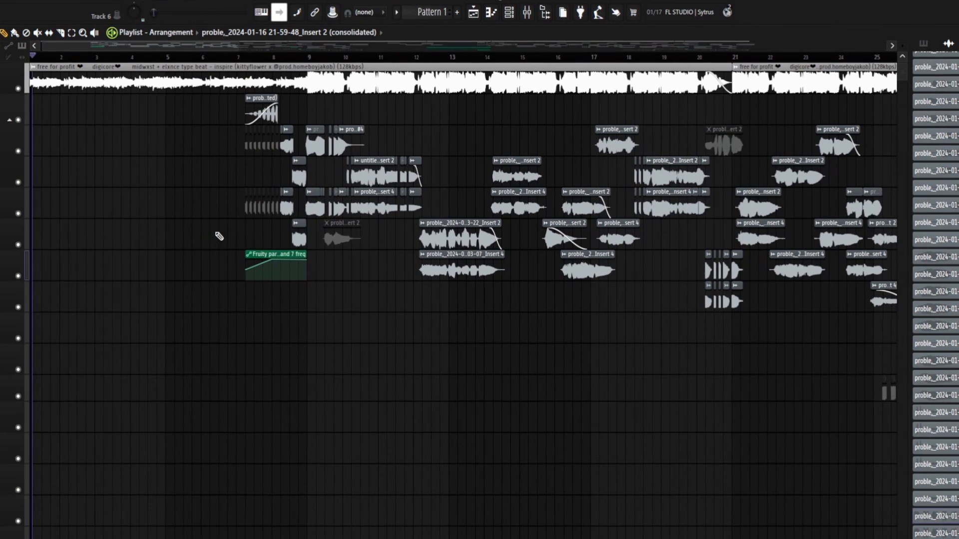